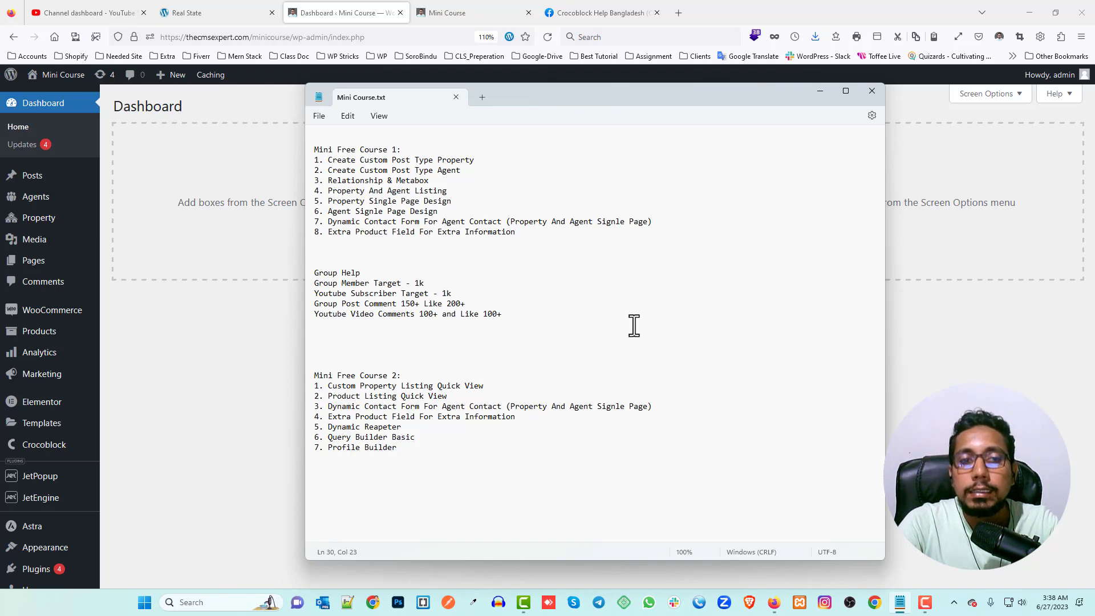
# - Preview the Single product's Quick View popup on the Real State demo site, then close it
pyautogui.click(194, 9)
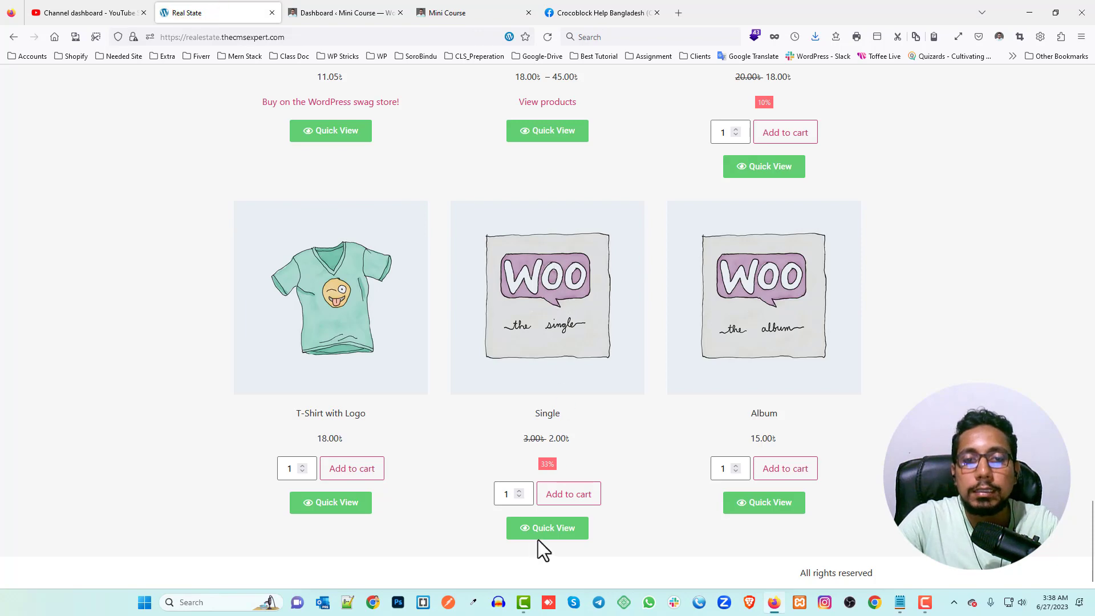
pyautogui.click(538, 539)
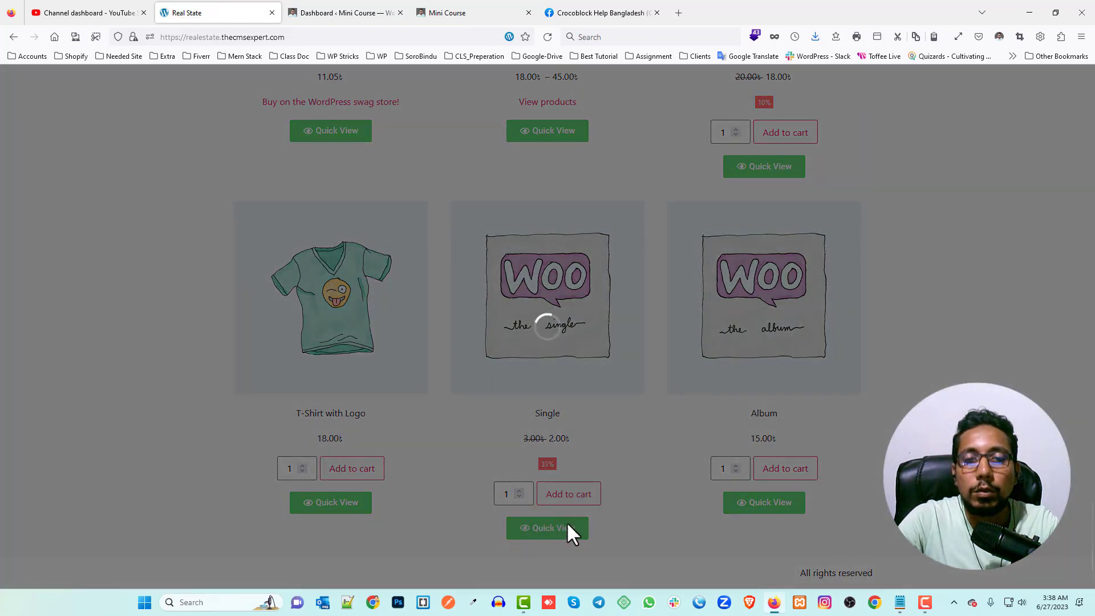
pyautogui.scroll(-2, 508, 408)
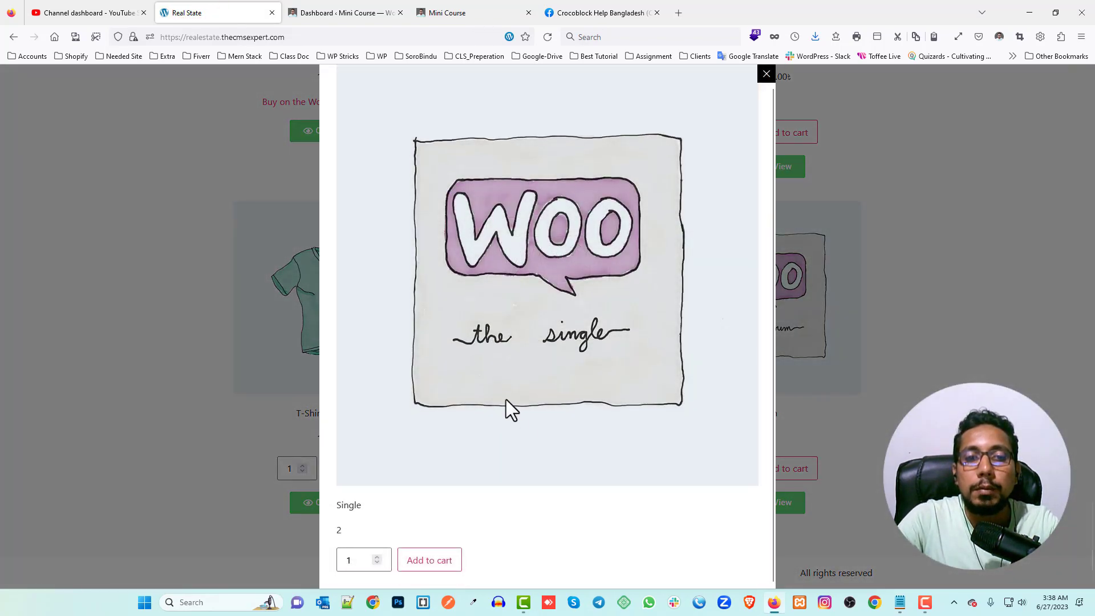
pyautogui.scroll(1, 469, 402)
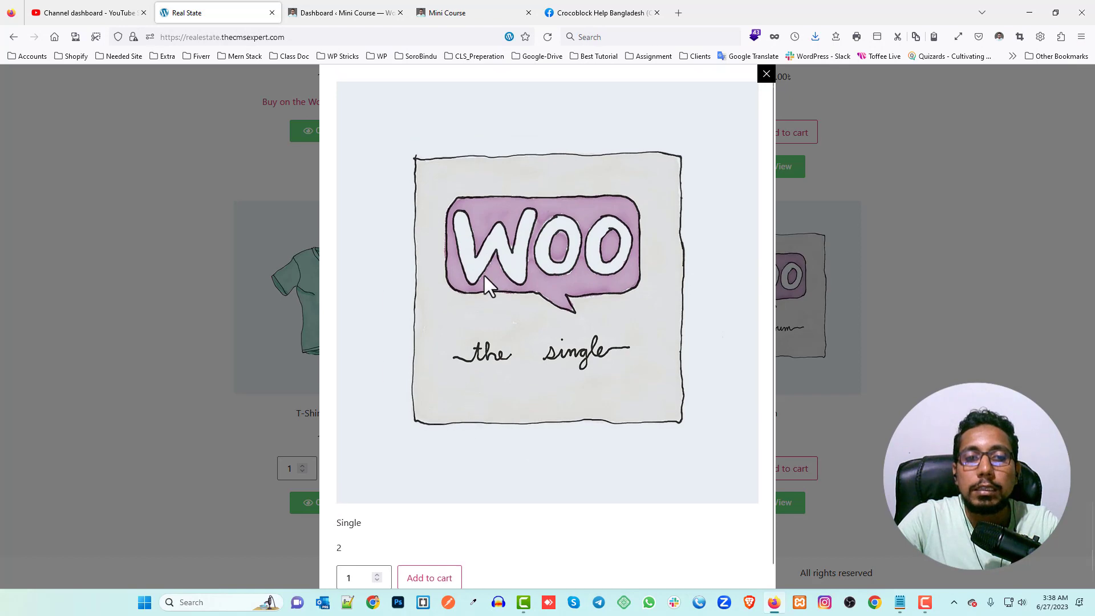
pyautogui.click(767, 74)
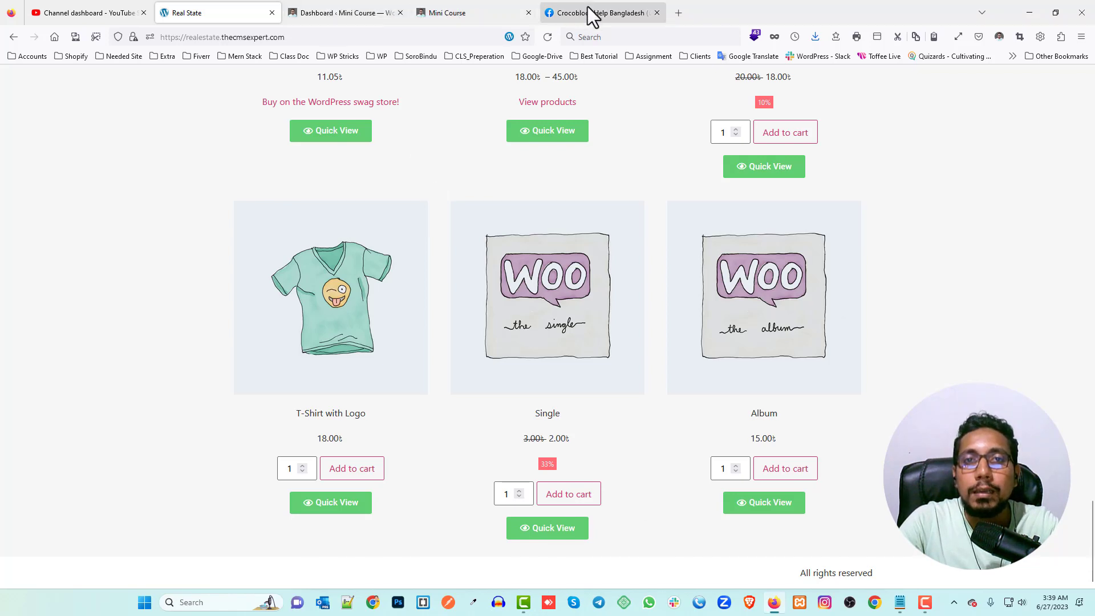
# - Review the Mini Course.txt outline, the Crocoblock Help Bangladesh group page and the Mini Course site's property listing
pyautogui.click(901, 604)
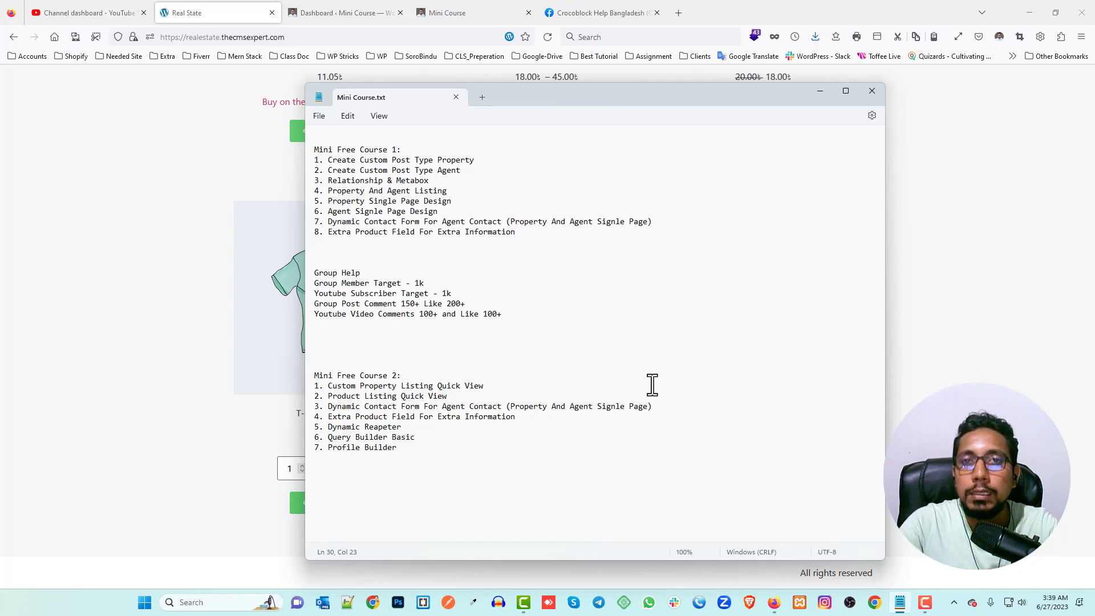
pyautogui.click(602, 12)
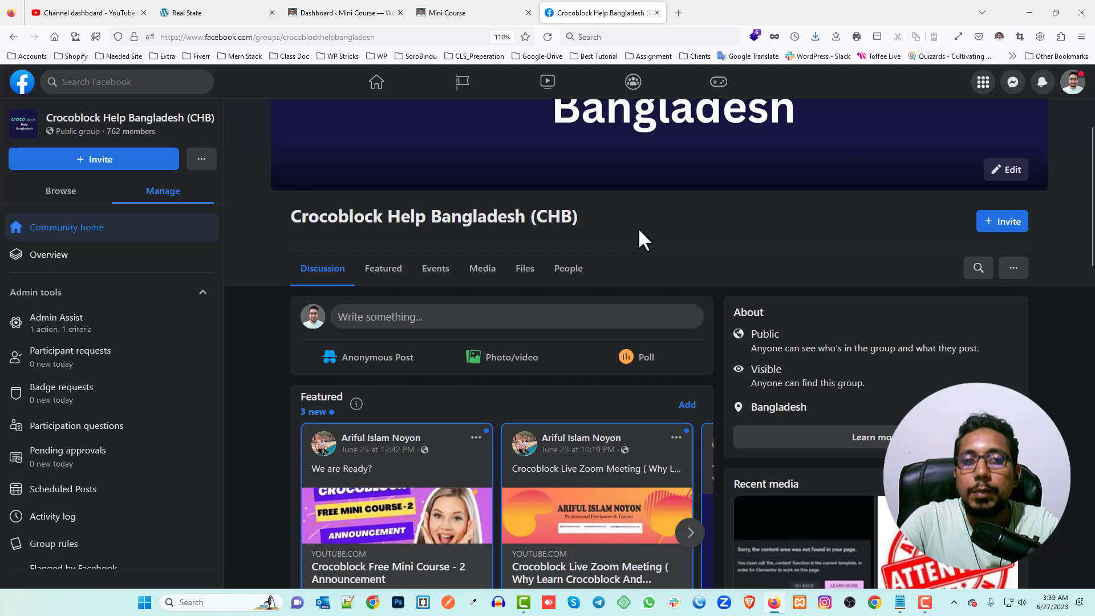
pyautogui.click(374, 11)
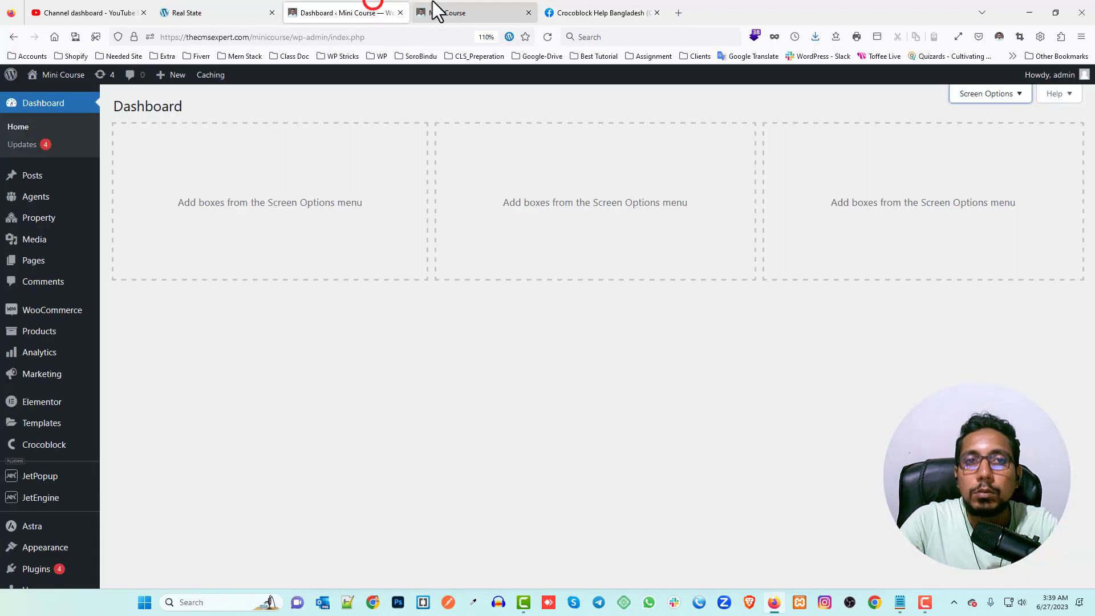
pyautogui.click(456, 11)
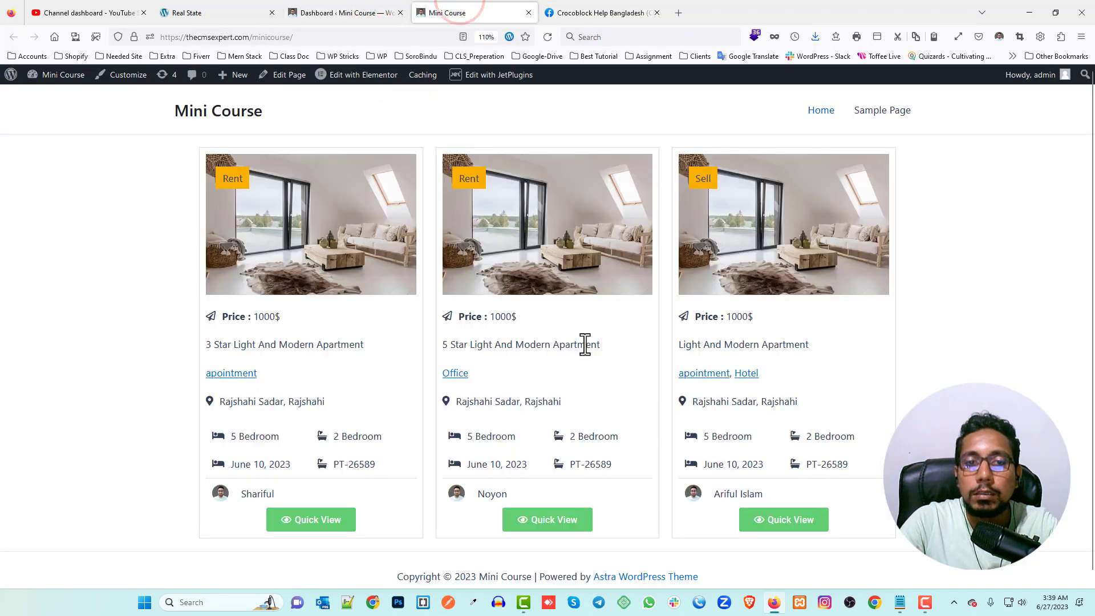
# - Return to the Real State site and inspect the Single product's Quick View popup once more, closing it when done
pyautogui.click(217, 3)
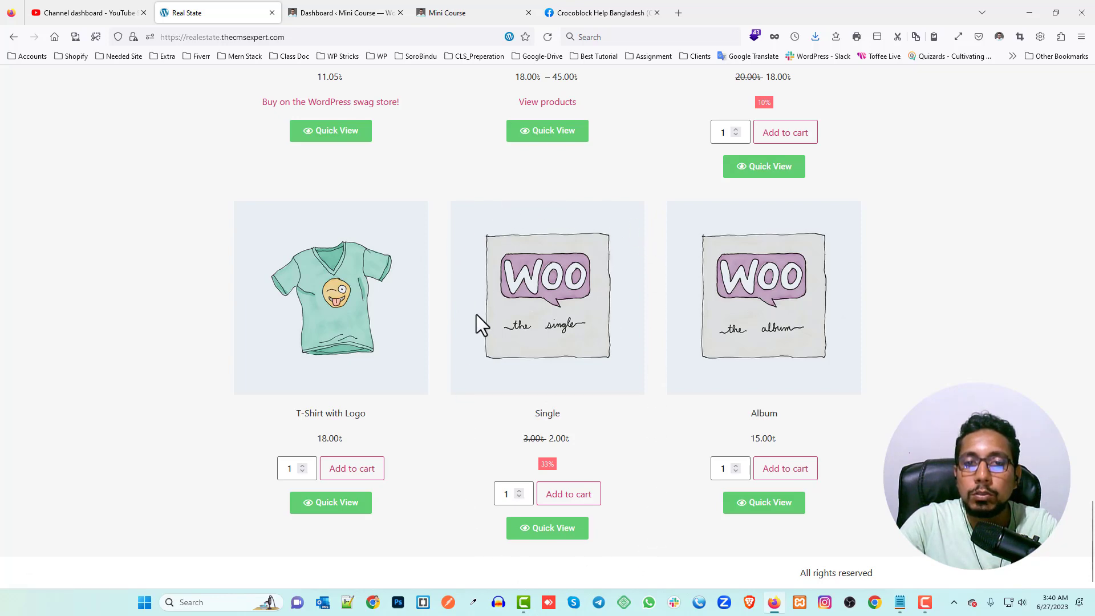
pyautogui.click(568, 537)
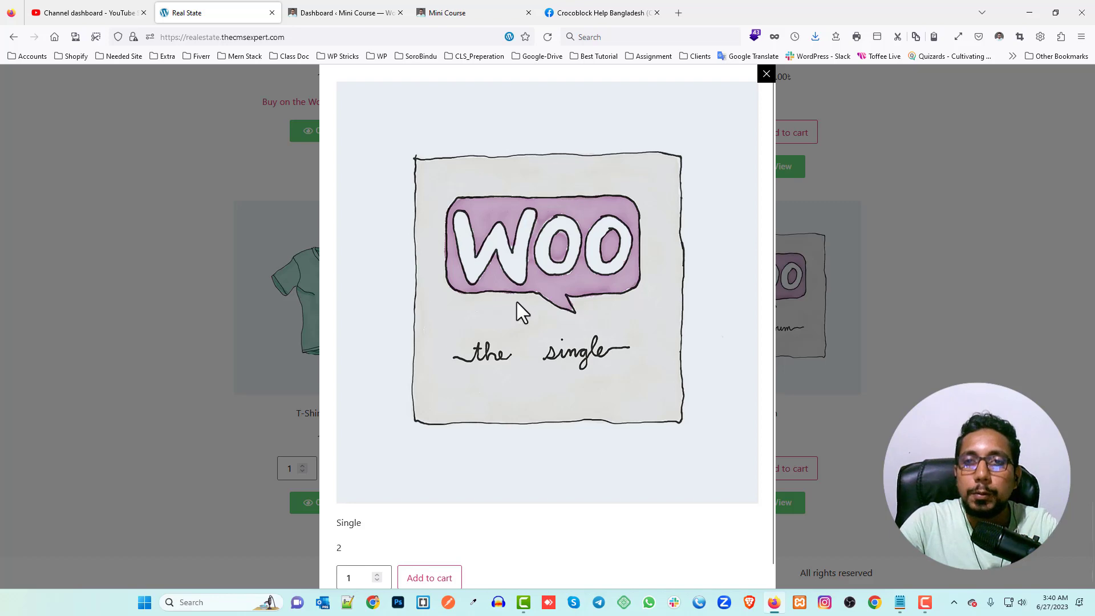
pyautogui.click(767, 74)
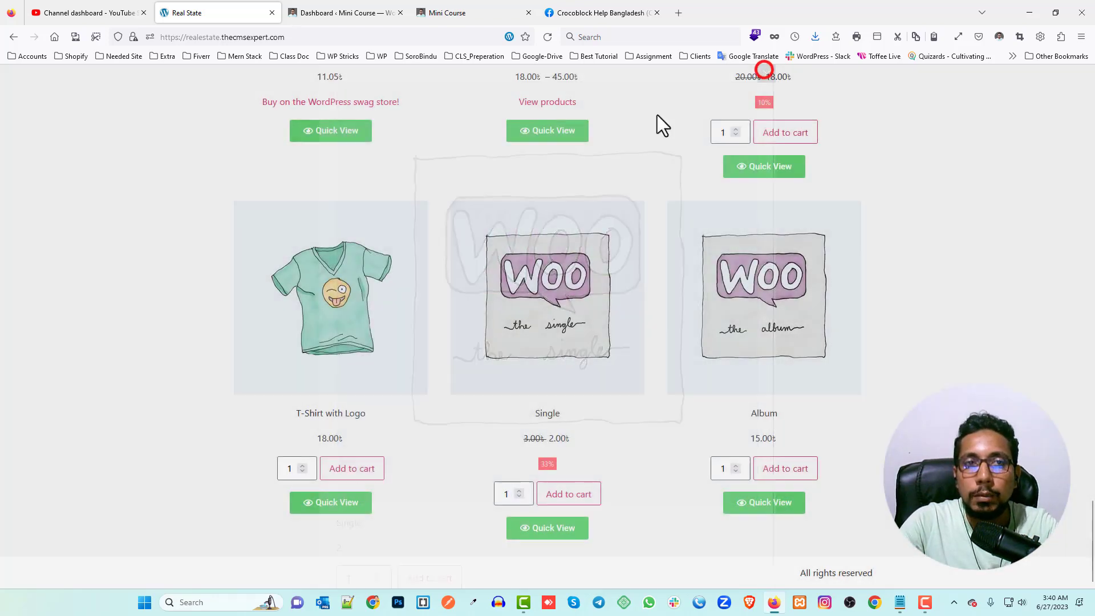
# - Open the JetEngine Listings page from the Mini Course dashboard in a separate browser tab
pyautogui.click(350, 12)
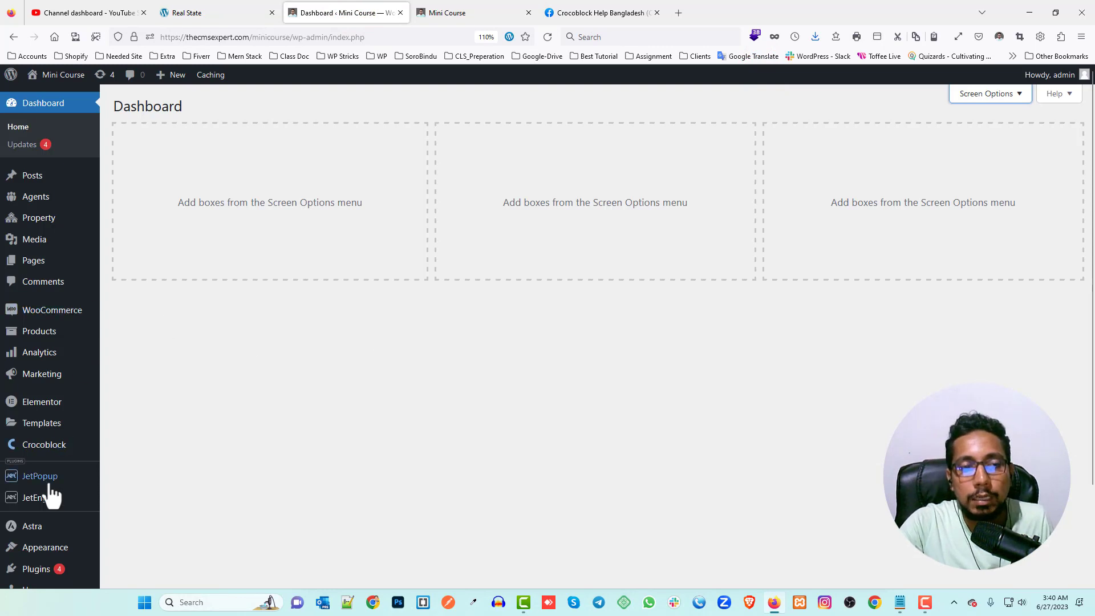
pyautogui.moveTo(43, 501)
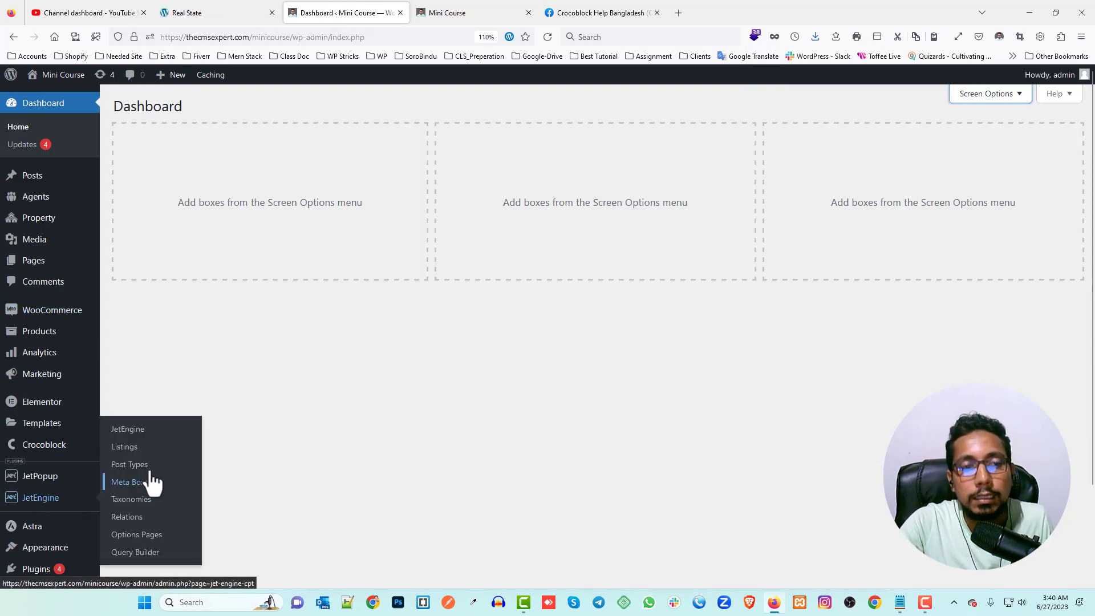
pyautogui.middleClick(129, 447)
pyautogui.click(435, 17)
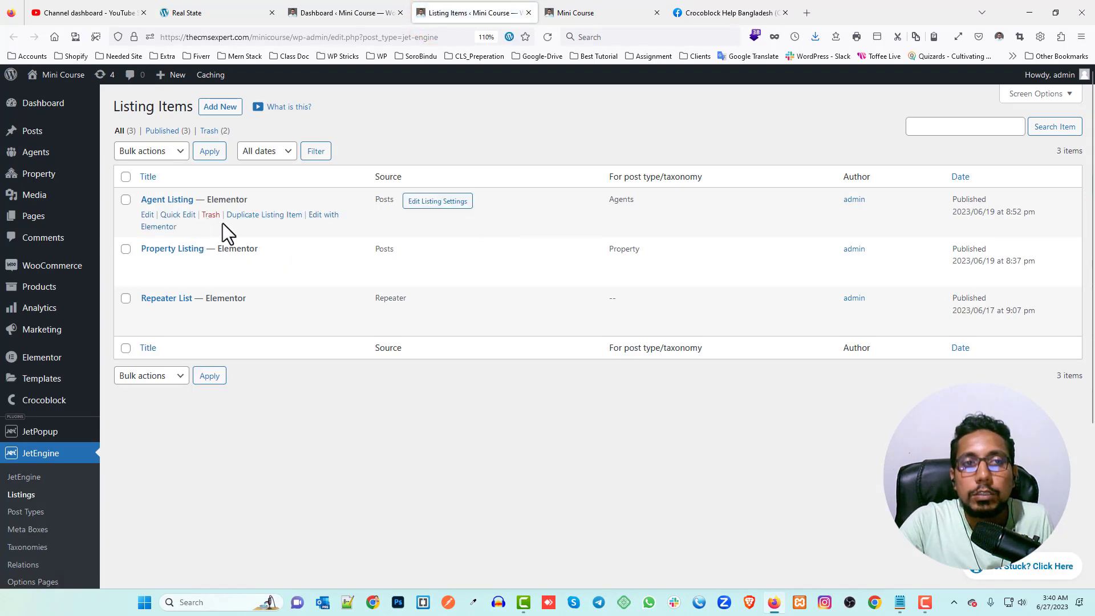
# - Start a new JetEngine listing item and choose Products as its post type
pyautogui.click(228, 107)
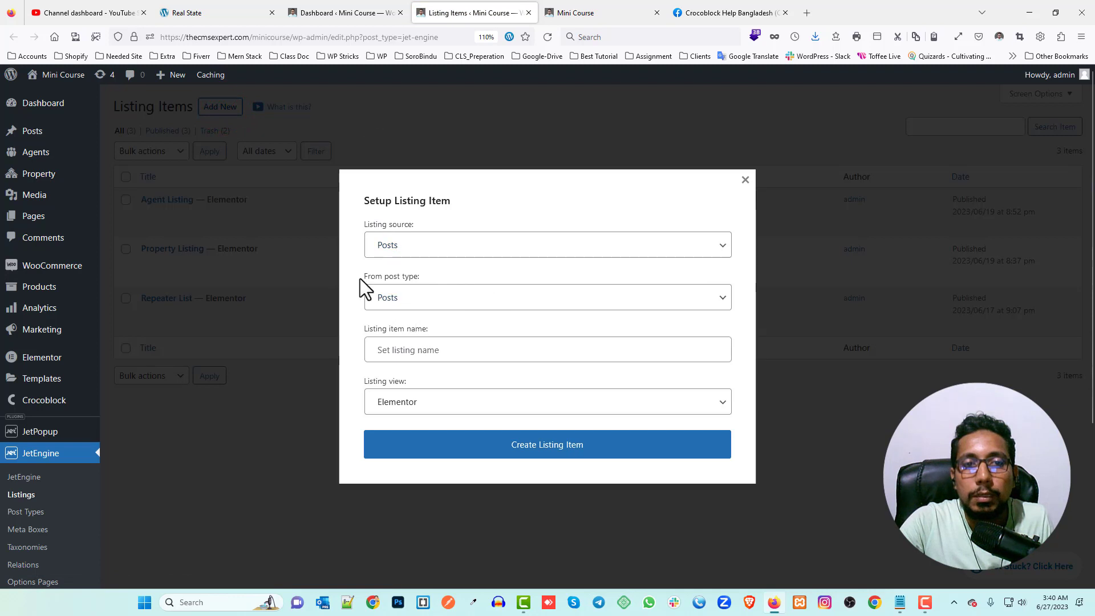
pyautogui.click(400, 300)
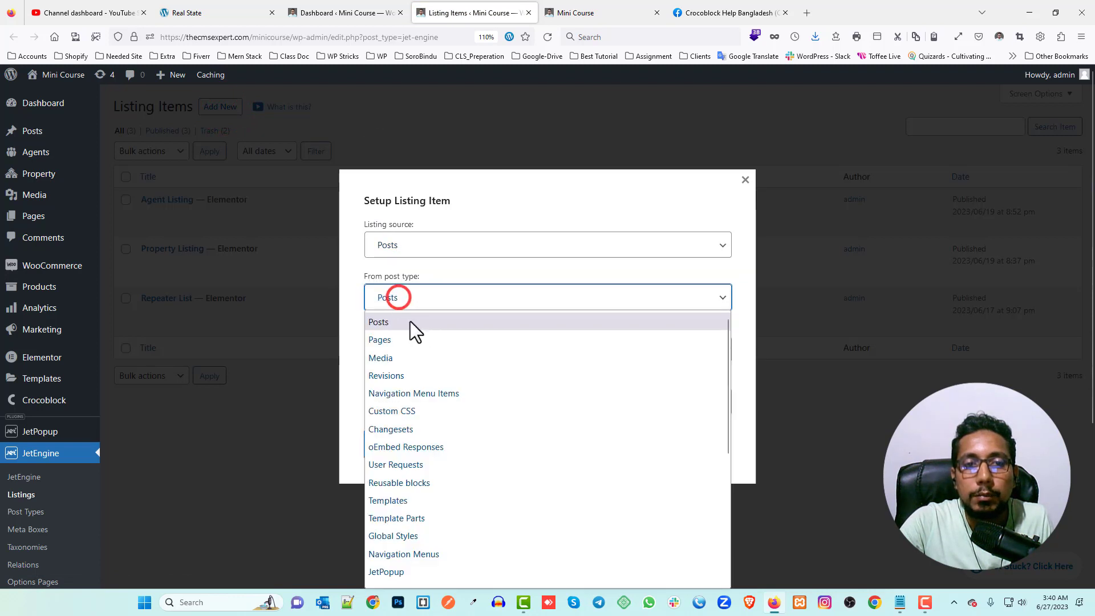
pyautogui.scroll(-3, 433, 444)
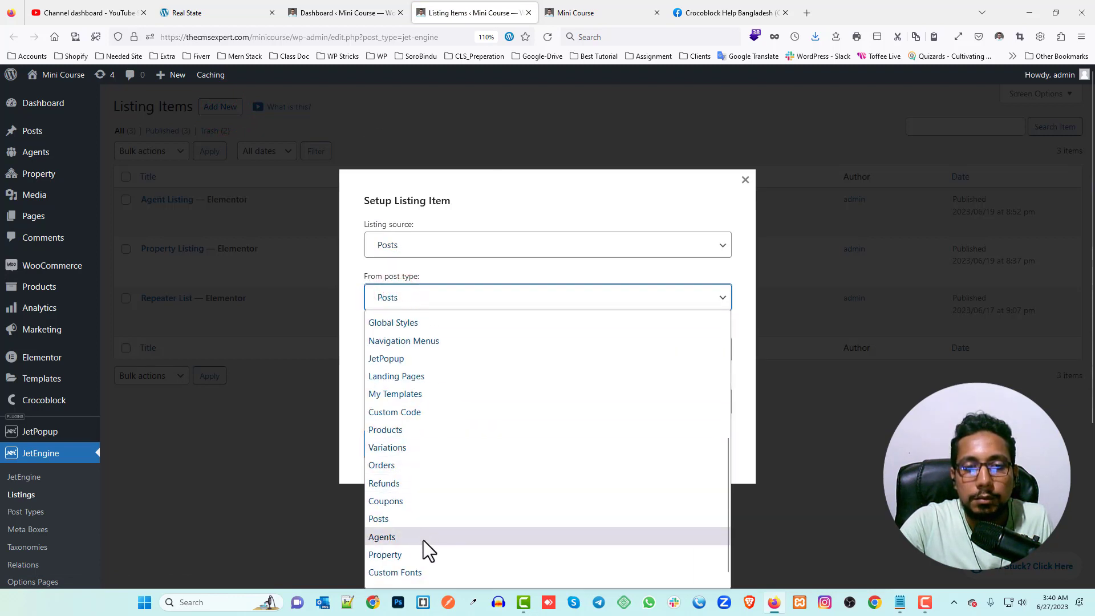
pyautogui.click(423, 429)
# - Name the listing item Products Listing and create it with the Elementor view
pyautogui.click(423, 347)
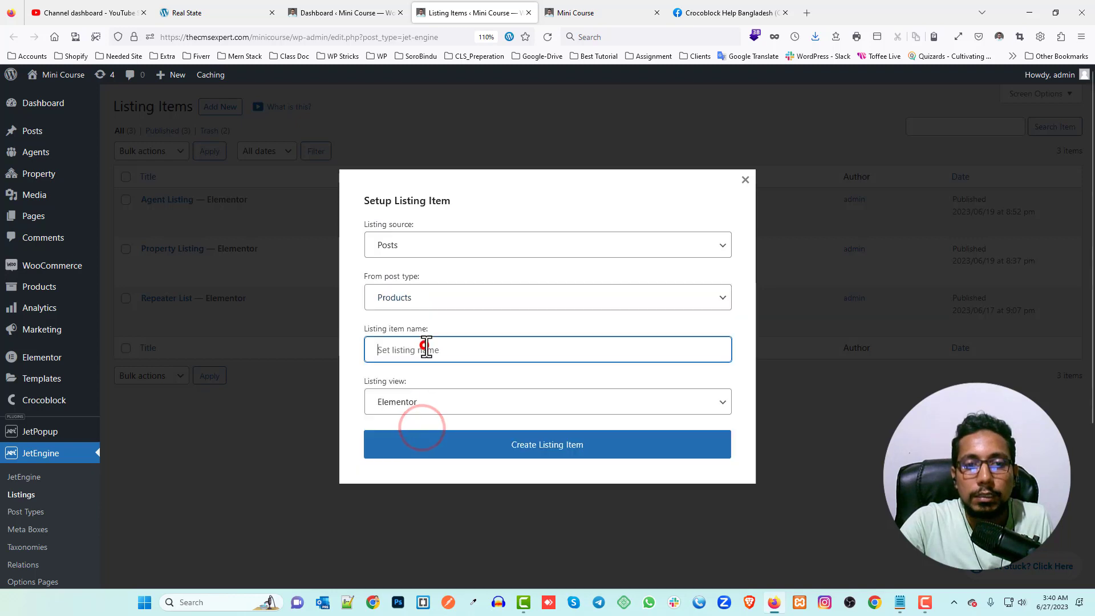
pyautogui.write('Producta')
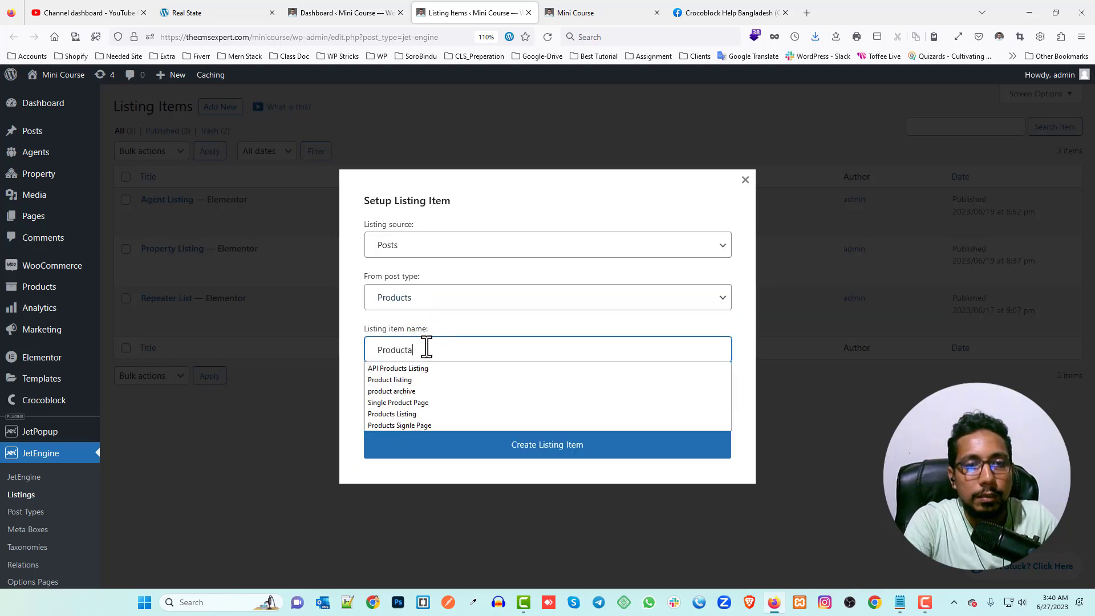
pyautogui.press('BackSpace')
pyautogui.write('s Lis')
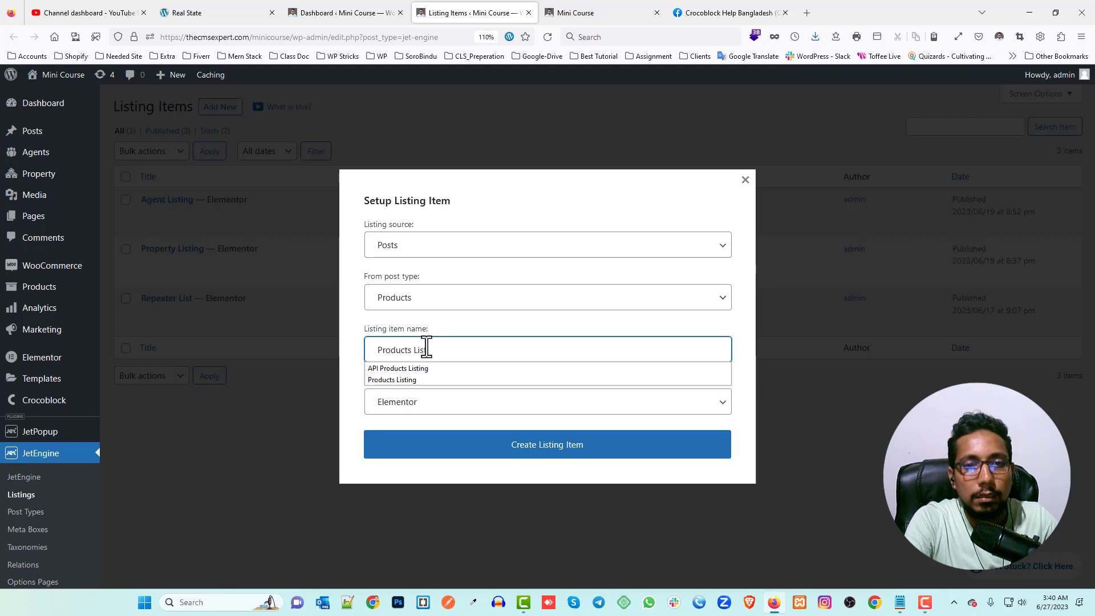
pyautogui.write('tind')
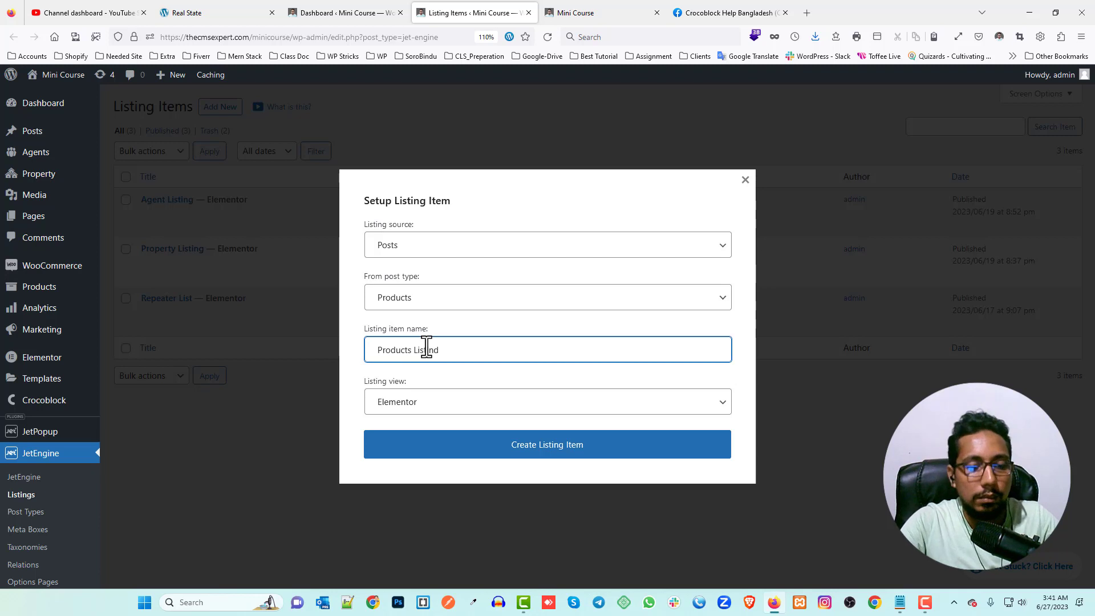
pyautogui.press('BackSpace')
pyautogui.write('g')
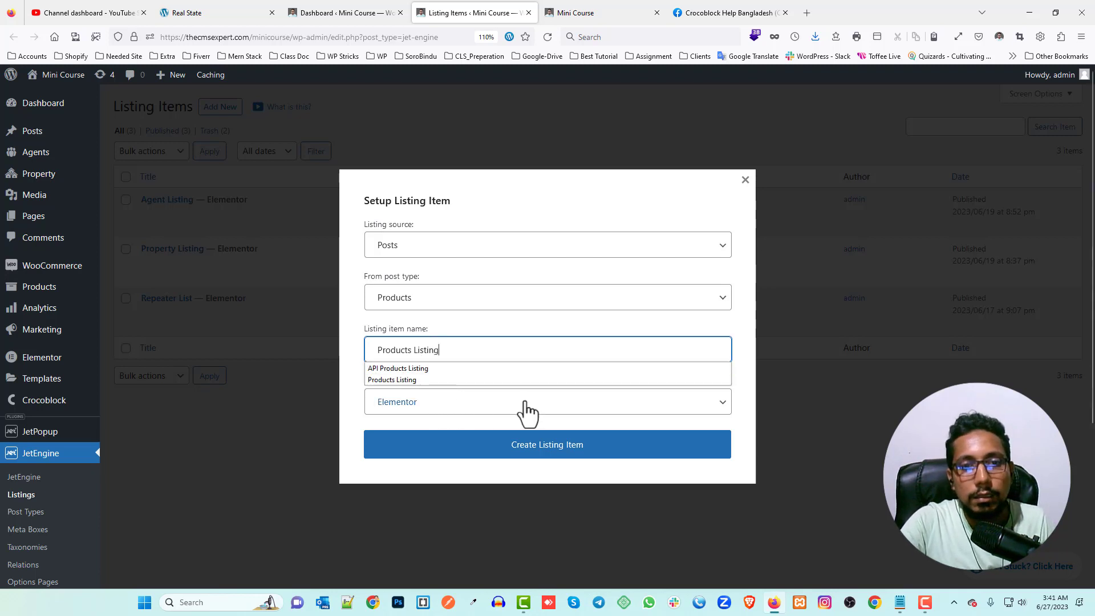
pyautogui.click(547, 447)
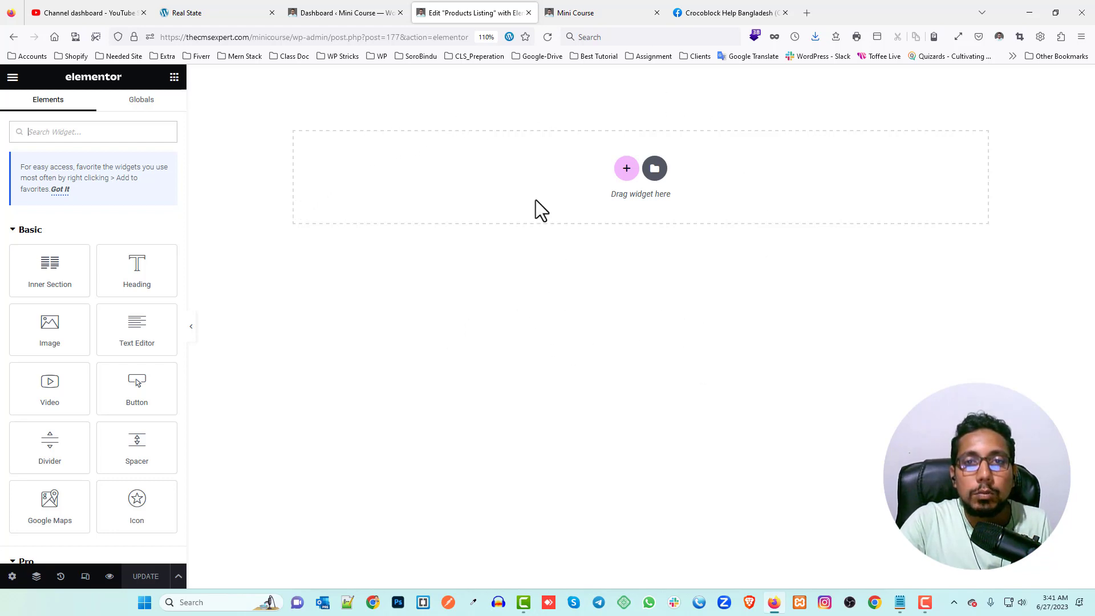
# - Examine the T-Shirt with Logo card on the Real State site for its price and cart elements
pyautogui.click(214, 12)
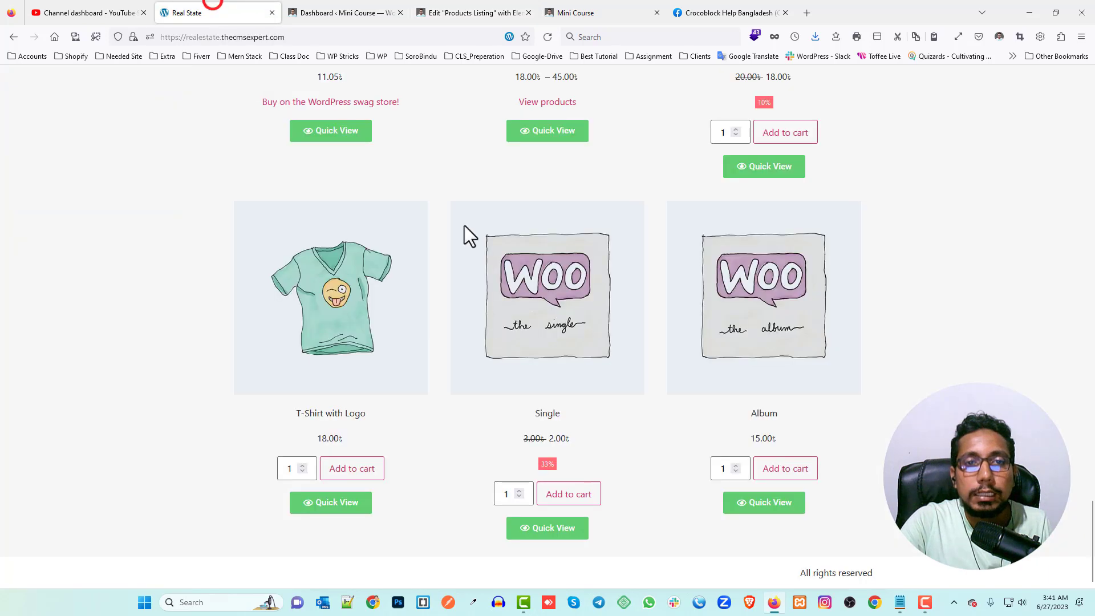
pyautogui.click(391, 428)
pyautogui.moveTo(313, 440); pyautogui.dragTo(367, 450)
pyautogui.click(252, 467)
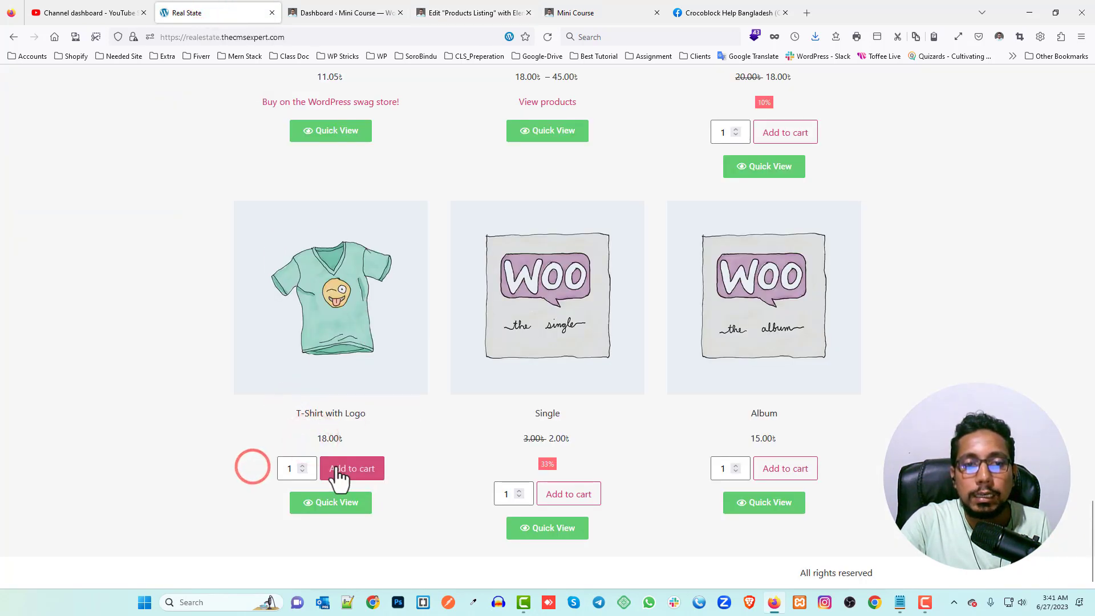
# - Find the Dynamic Image widget and add it to the empty Products Listing template to show the post thumbnail
pyautogui.click(473, 7)
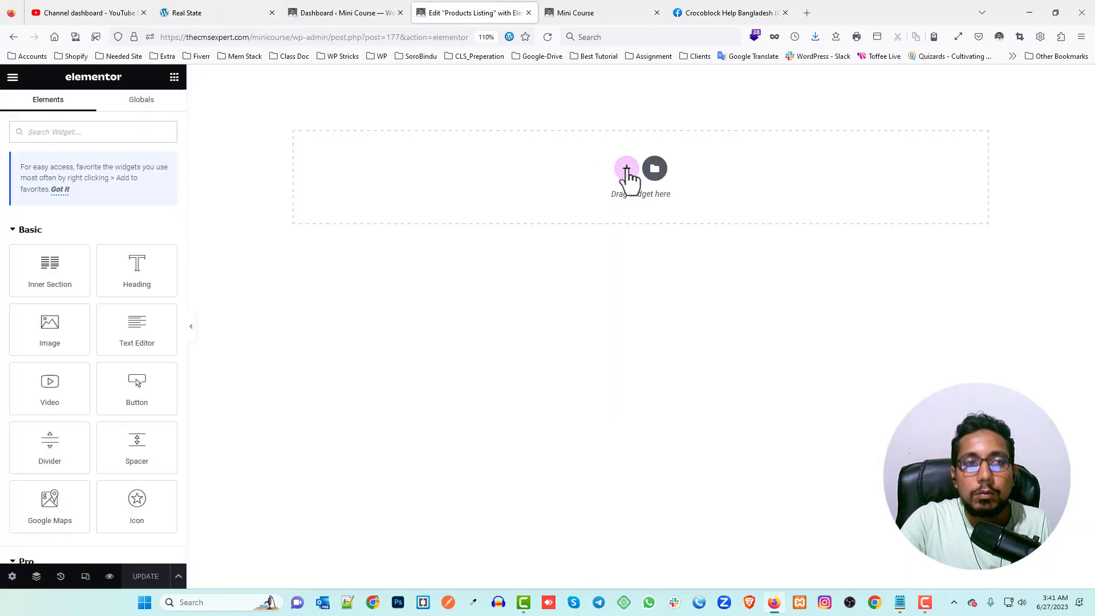
pyautogui.click(65, 132)
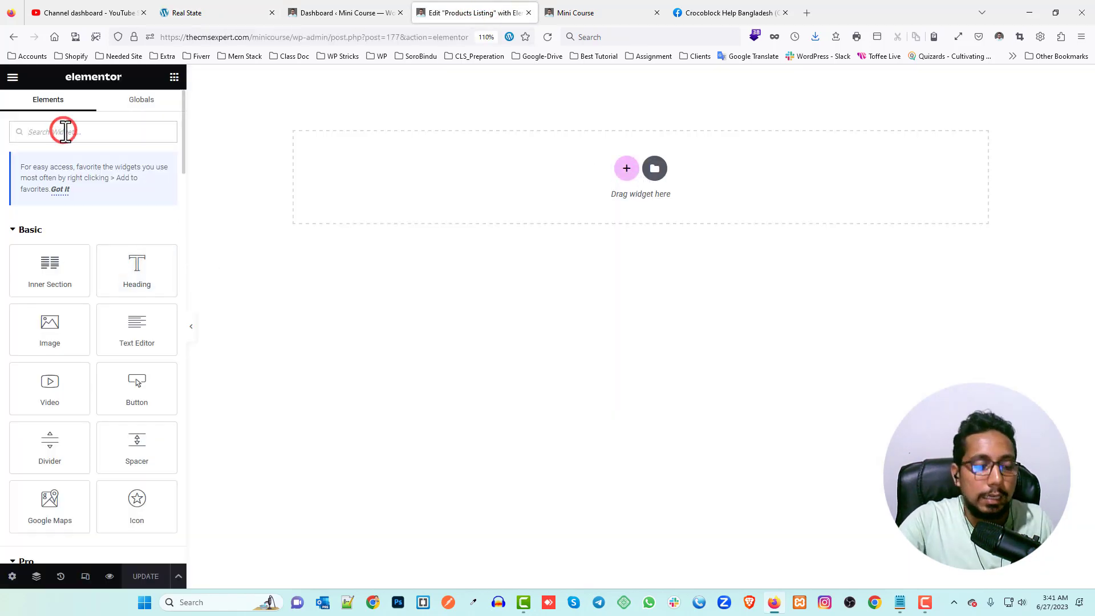
pyautogui.write('dy')
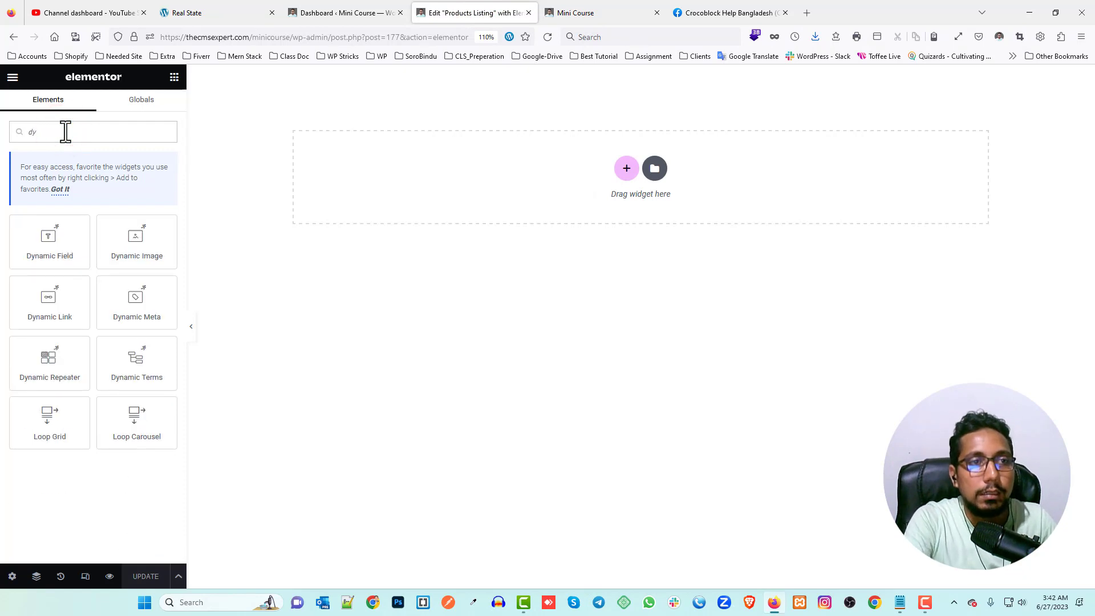
pyautogui.write('b')
pyautogui.press('BackSpace')
pyautogui.write('n')
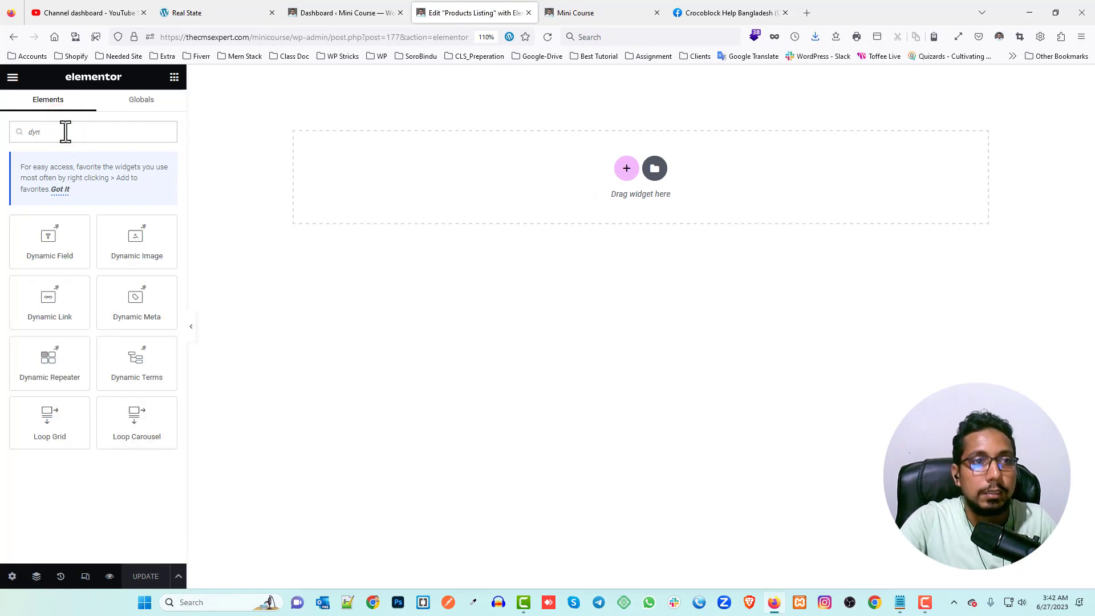
pyautogui.moveTo(149, 242); pyautogui.dragTo(581, 180)
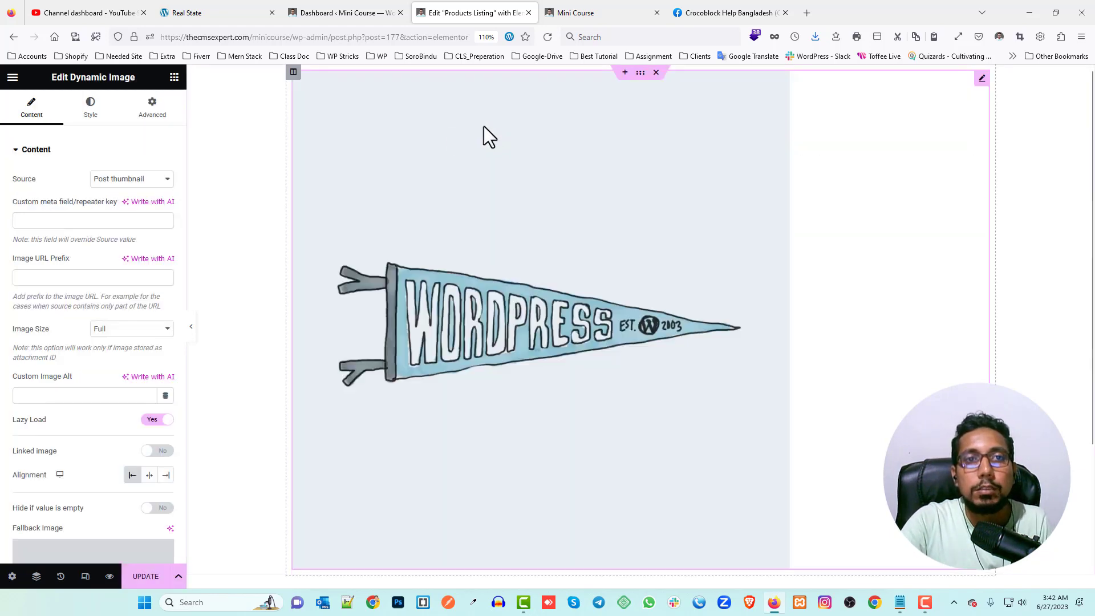
pyautogui.scroll(-3, 611, 194)
pyautogui.scroll(3, 594, 194)
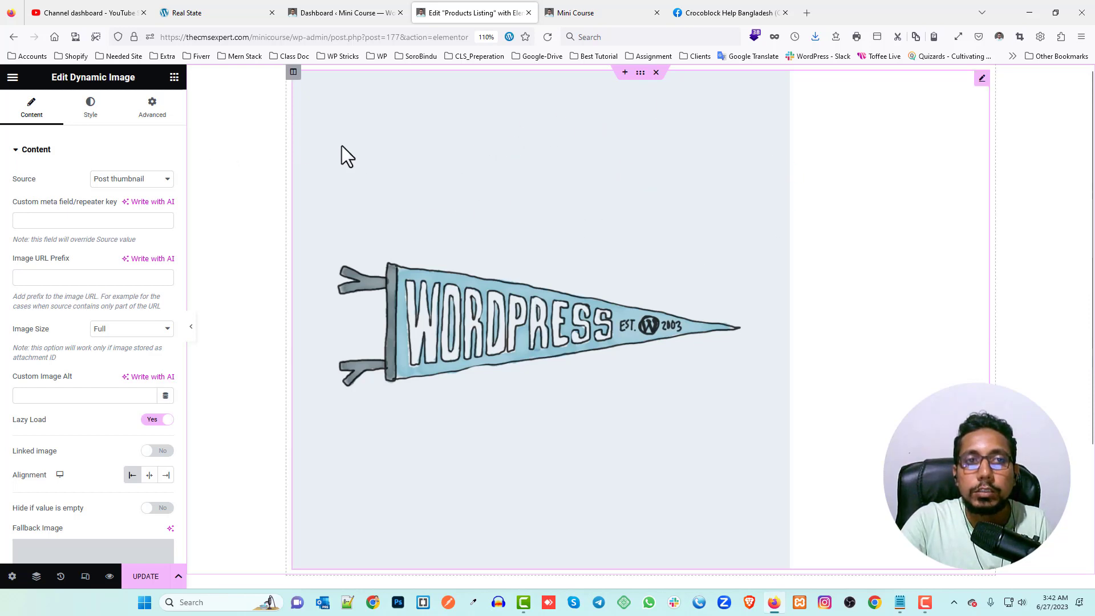
# - Set the preview width to 450 in the Products Listing template's listing settings
pyautogui.click(12, 576)
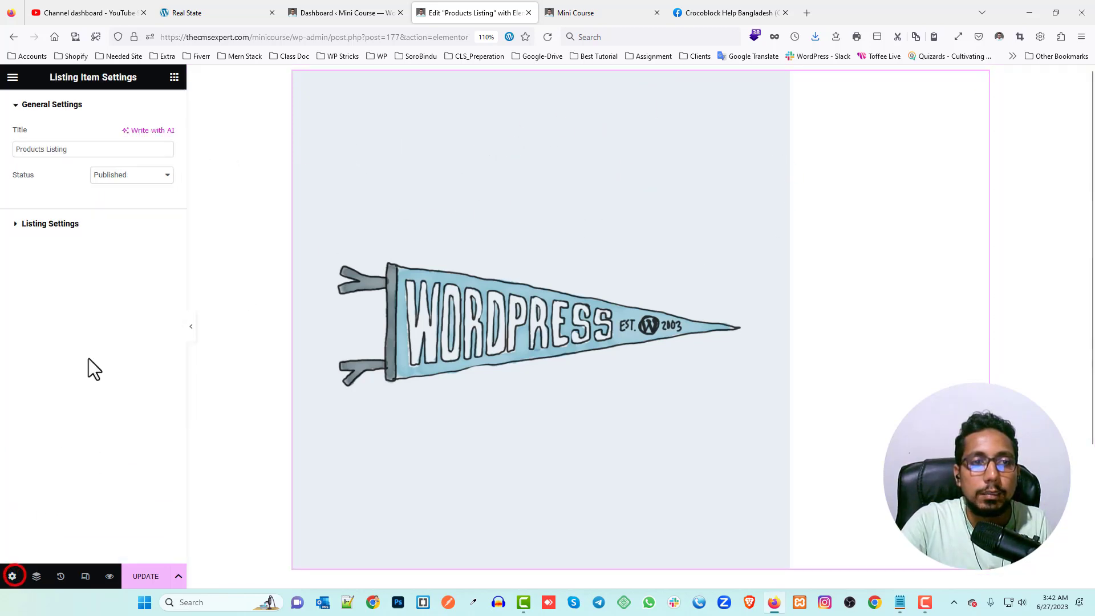
pyautogui.click(67, 225)
pyautogui.click(149, 292)
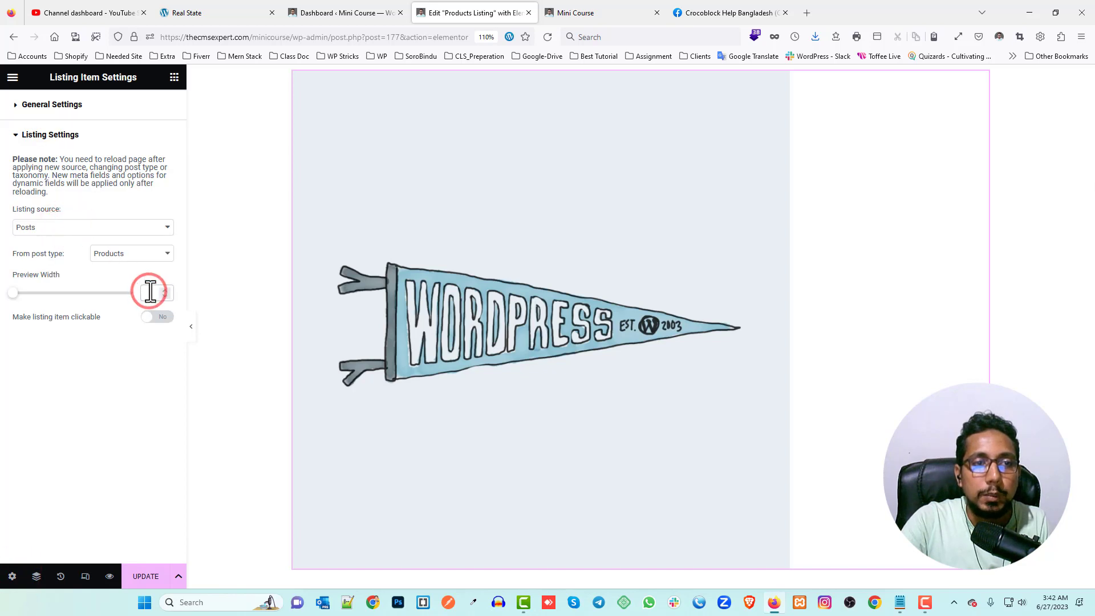
pyautogui.write('400')
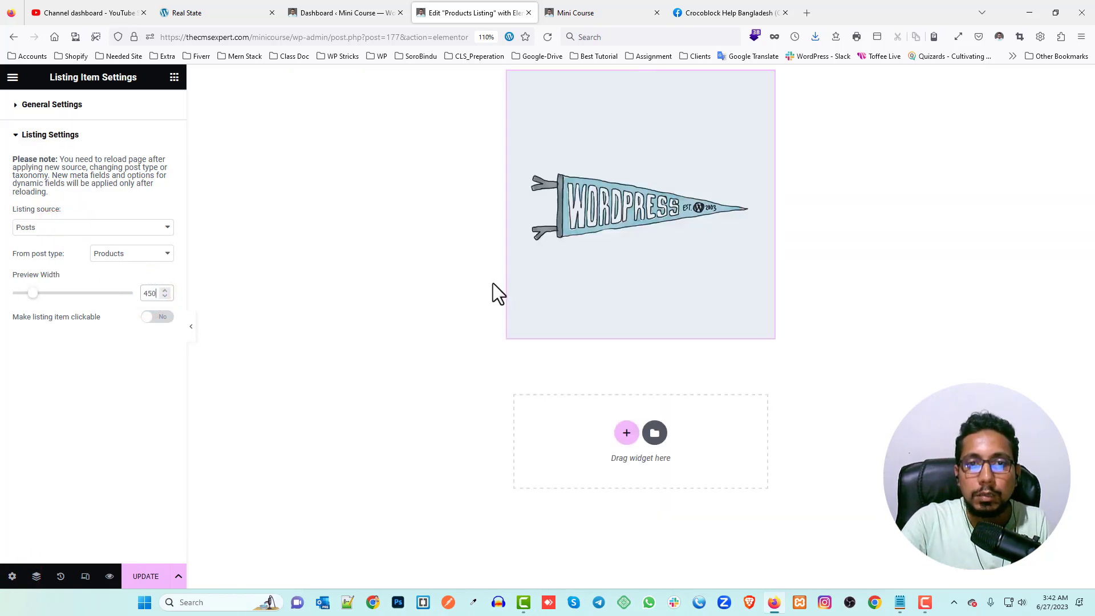
# - Add a Dynamic Field widget for the product title below the image, centring its widget items and field content
pyautogui.click(174, 77)
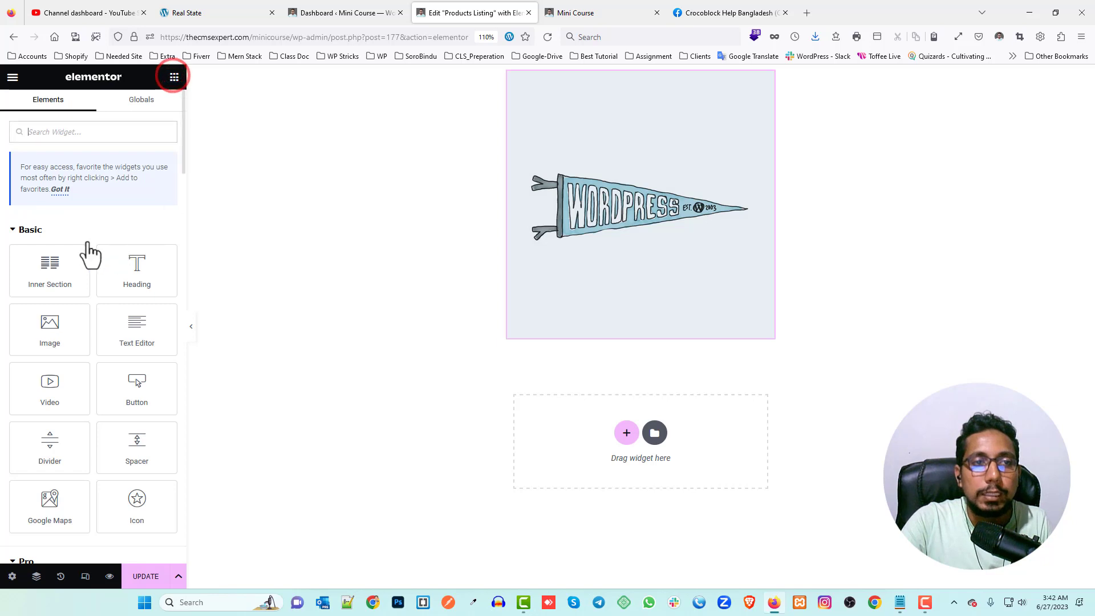
pyautogui.write('dy')
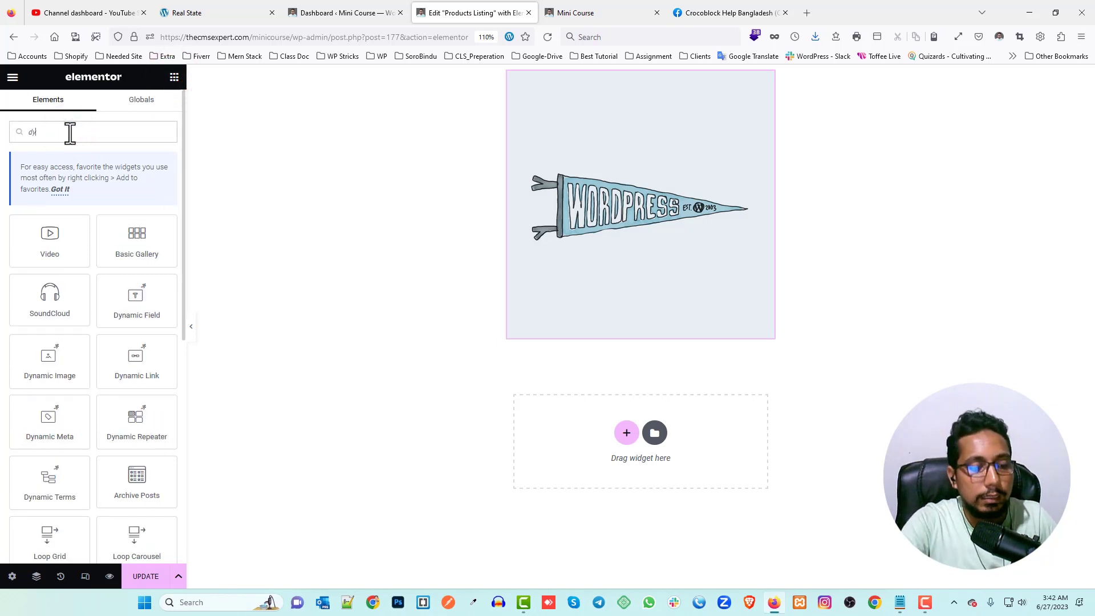
pyautogui.write('n')
pyautogui.moveTo(45, 248); pyautogui.dragTo(654, 337)
pyautogui.click(91, 109)
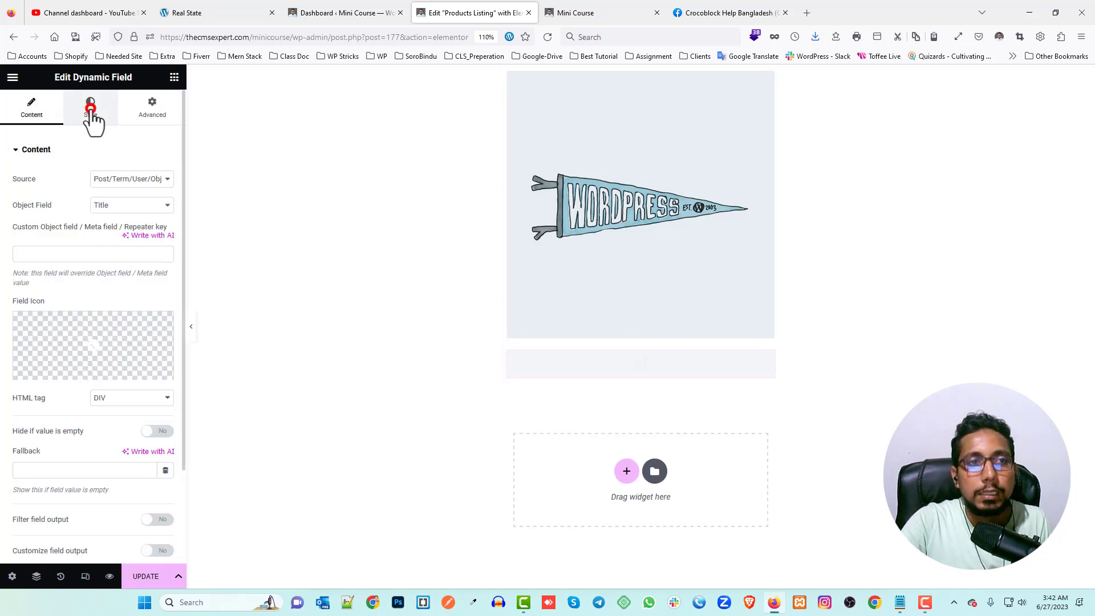
pyautogui.click(148, 324)
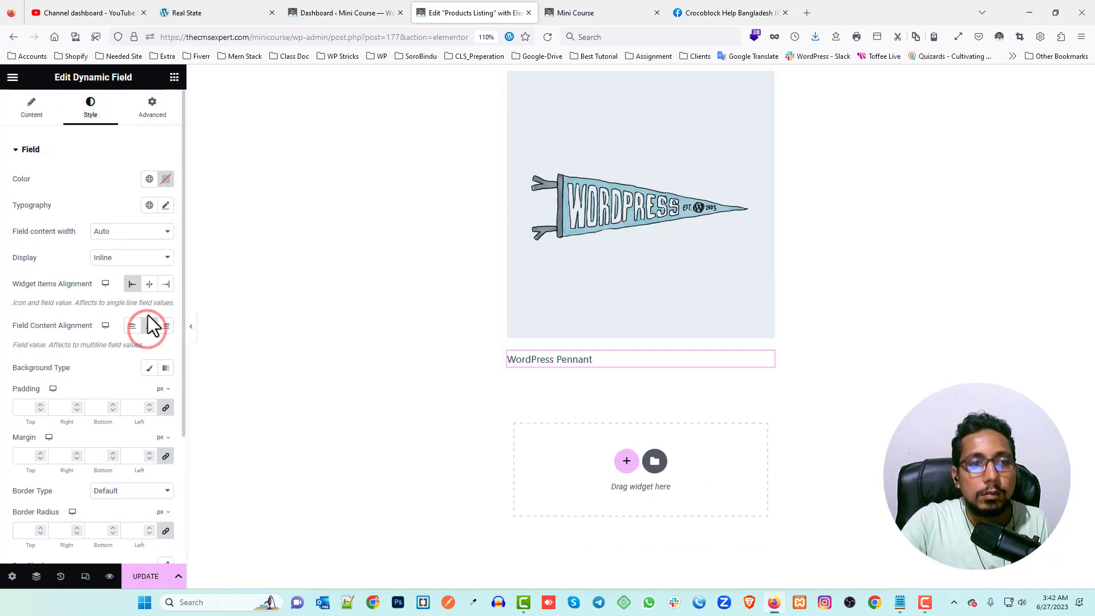
pyautogui.click(148, 284)
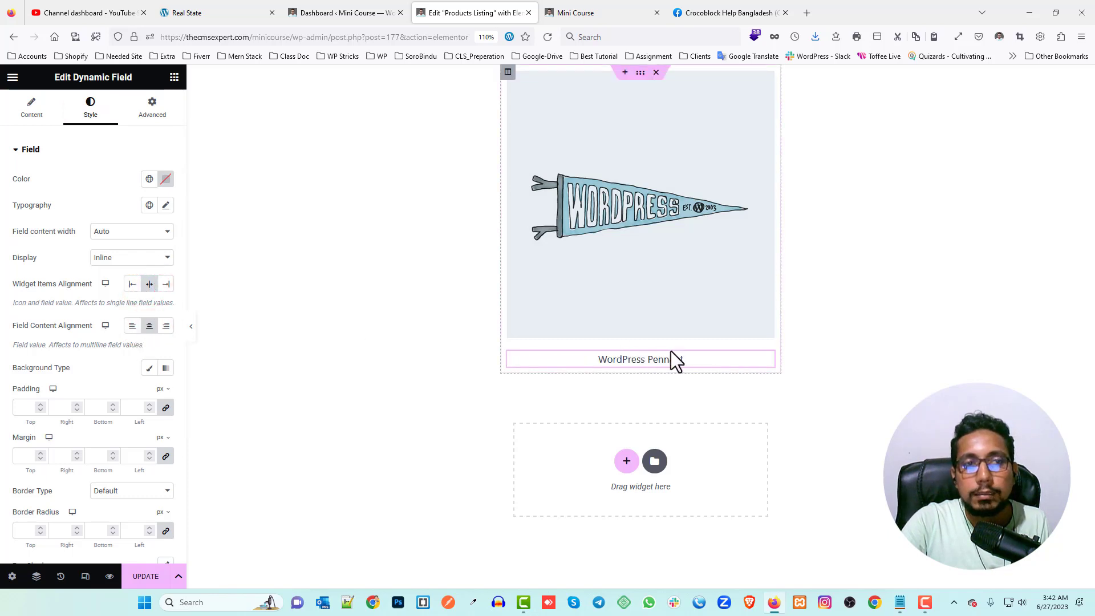
# - Find the Product Price widget, add it below the product title and centre it
pyautogui.click(174, 80)
pyautogui.click(54, 132)
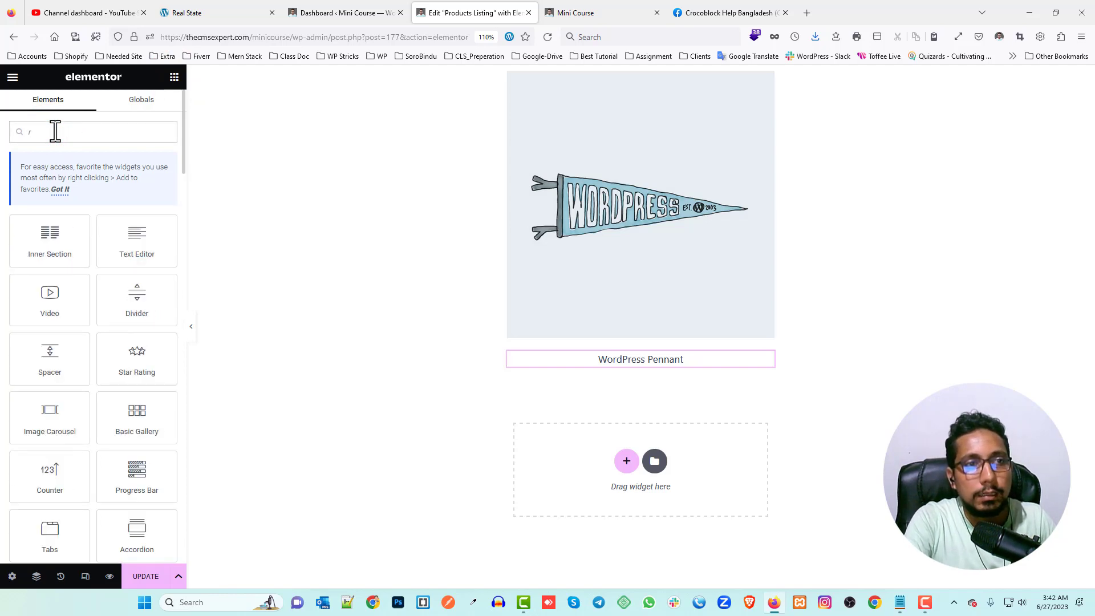
pyautogui.write('pri')
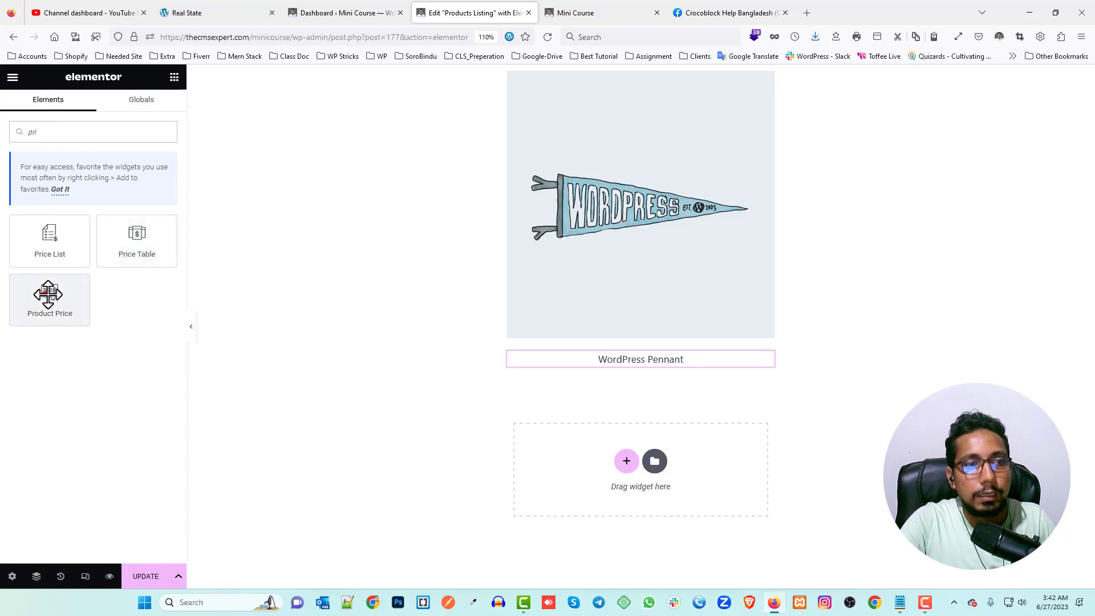
pyautogui.moveTo(48, 295); pyautogui.dragTo(676, 366)
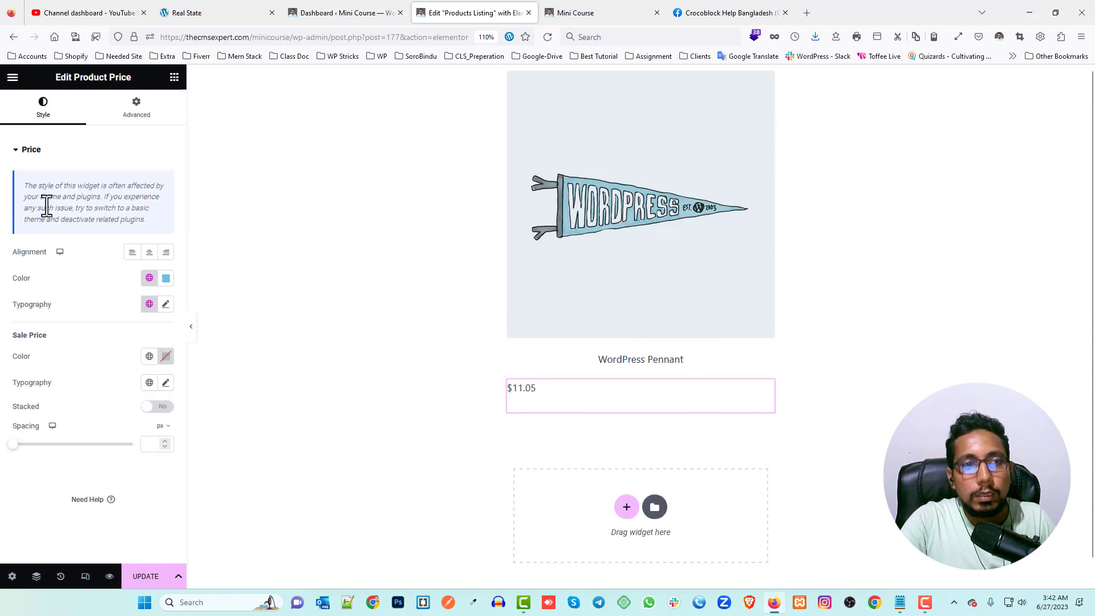
pyautogui.click(149, 252)
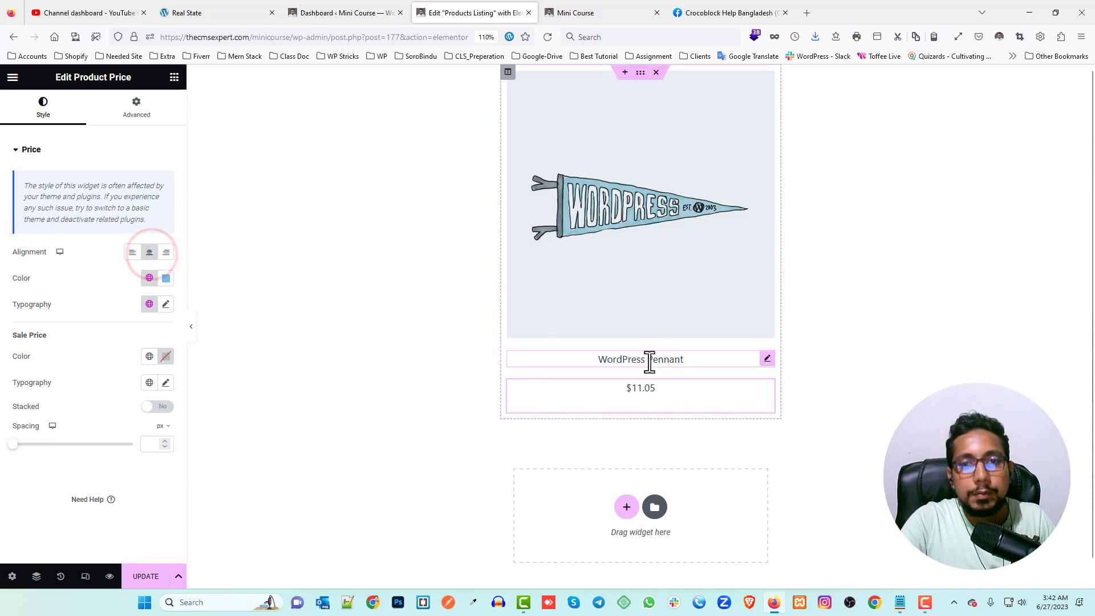
# - Examine the WooCommerce options among the title Dynamic Field's object fields, leaving the Title source in place
pyautogui.click(767, 358)
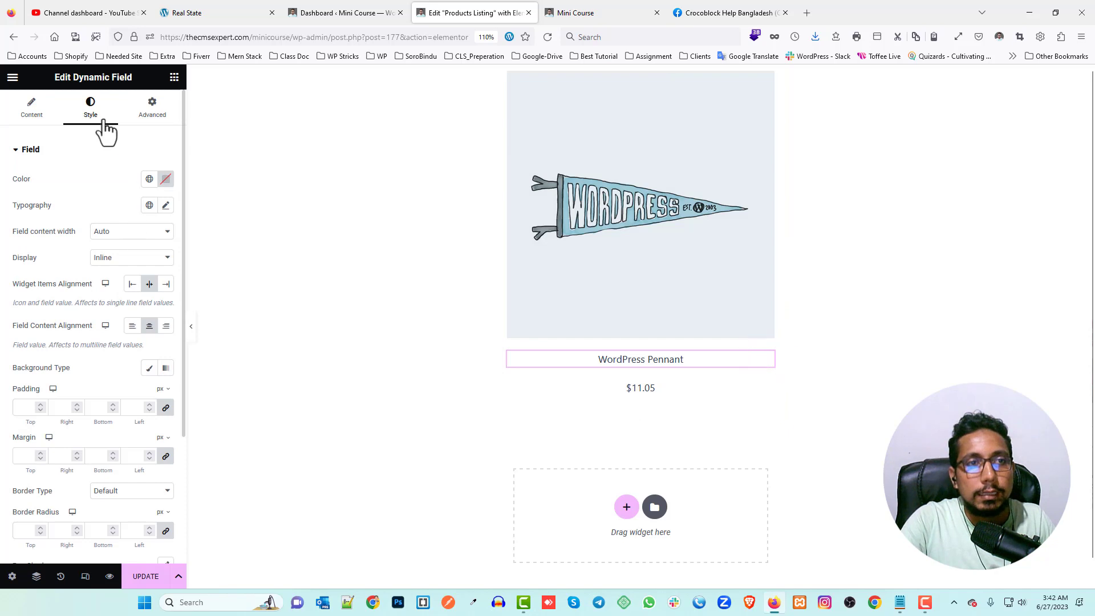
pyautogui.click(28, 105)
pyautogui.click(126, 206)
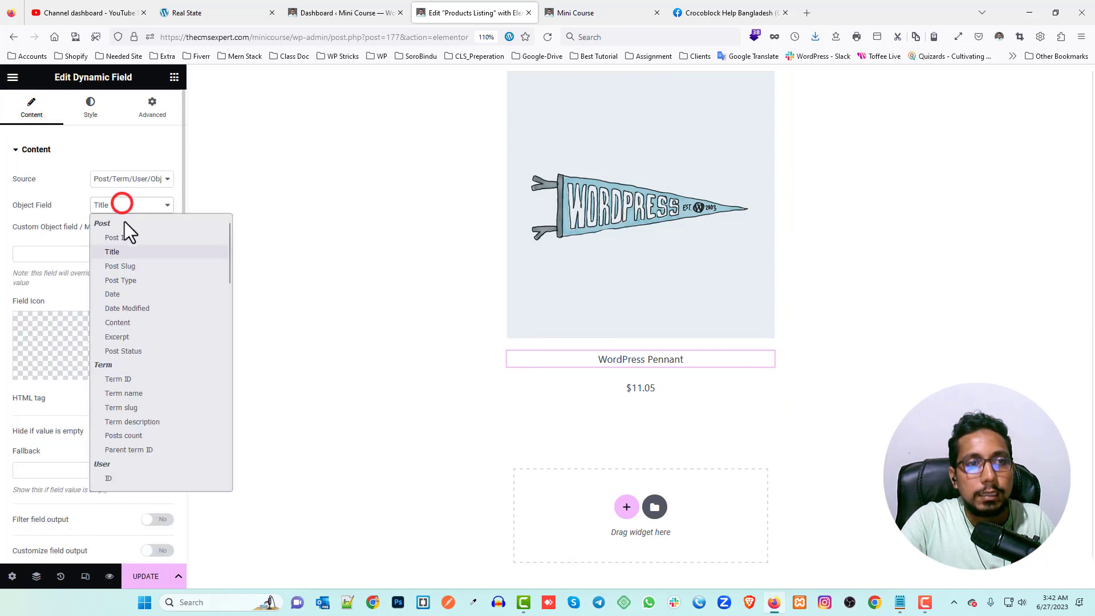
pyautogui.scroll(-6, 158, 345)
pyautogui.scroll(-3, 158, 353)
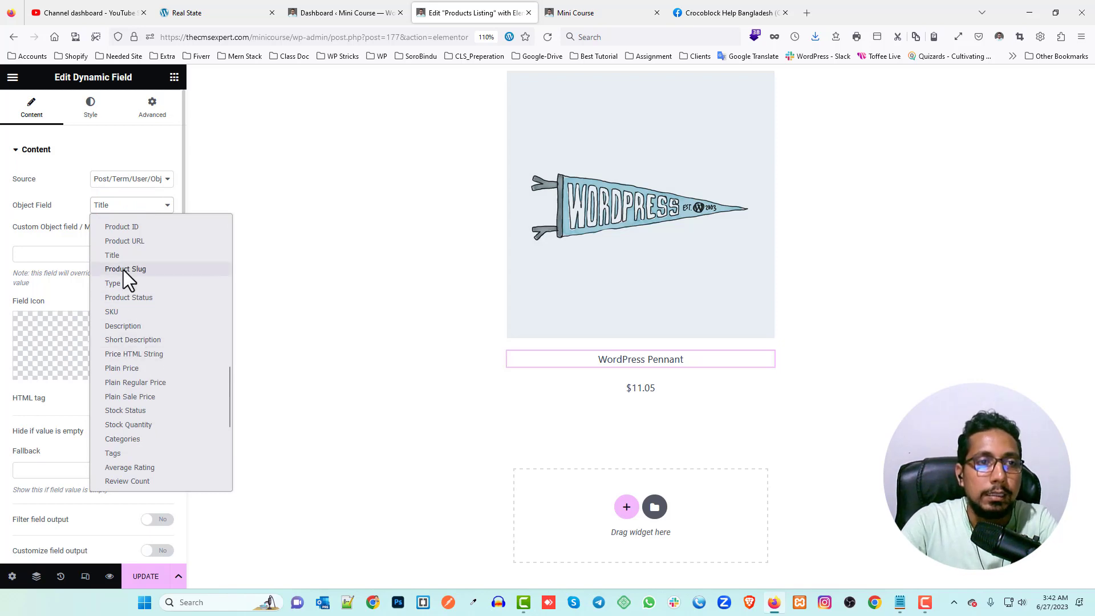
pyautogui.scroll(3, 145, 308)
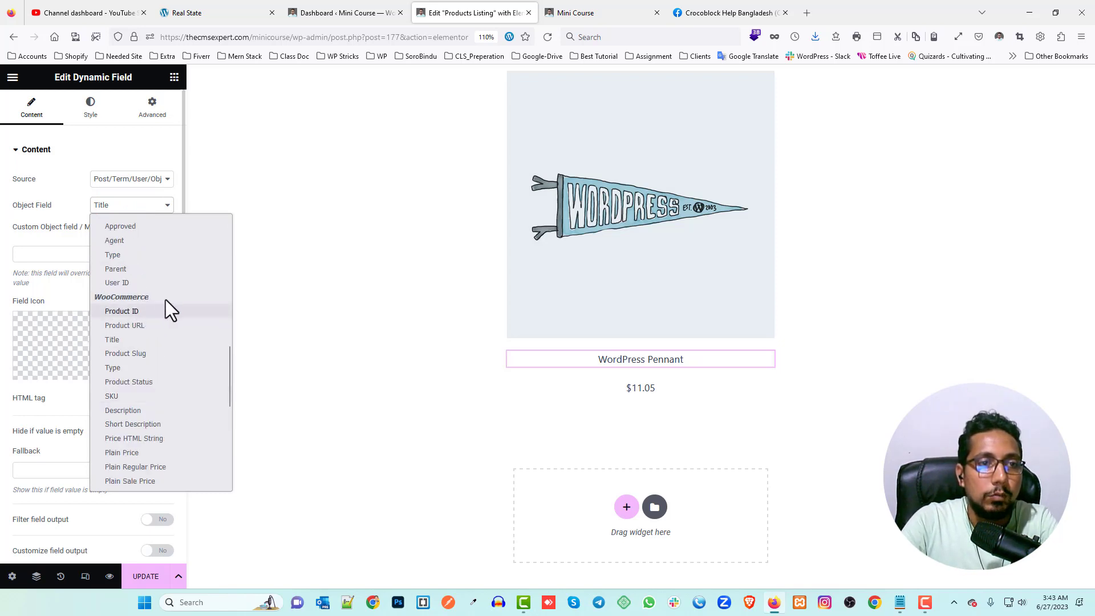
pyautogui.scroll(-2, 142, 375)
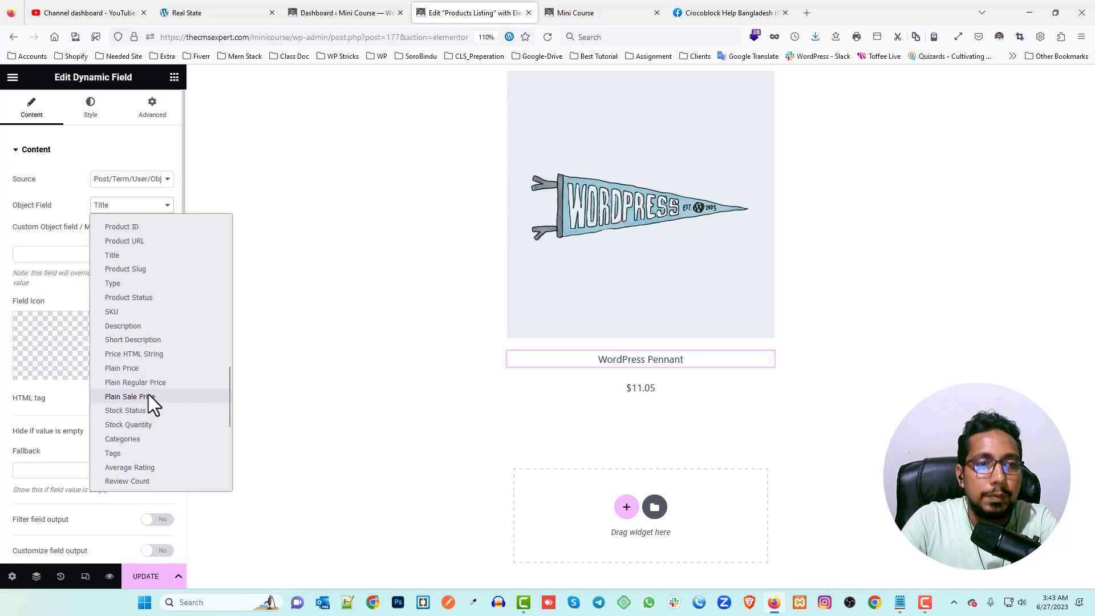
pyautogui.click(313, 363)
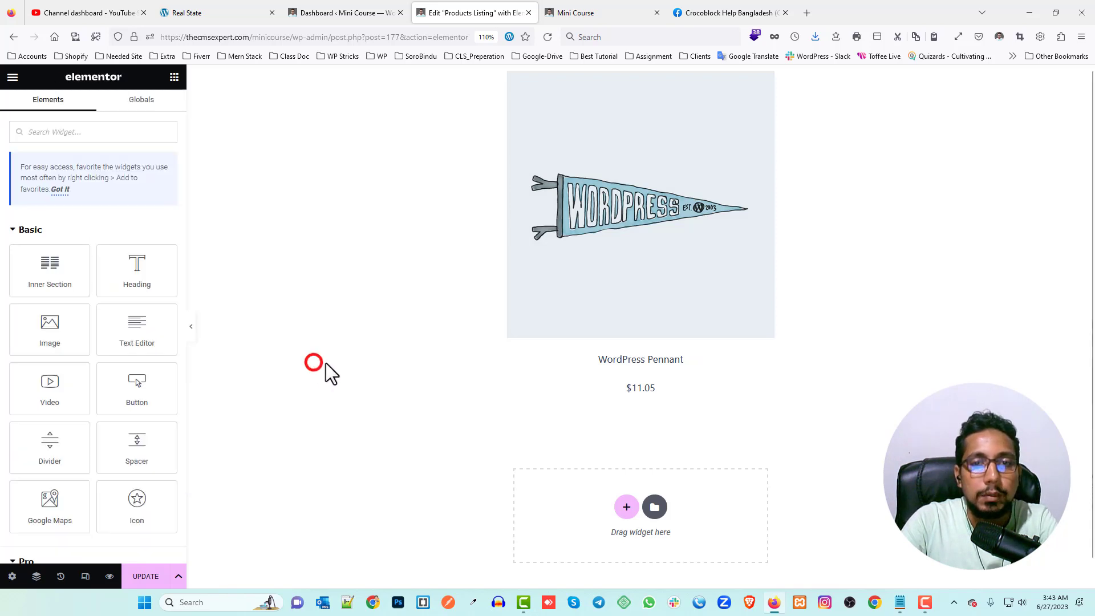
pyautogui.click(682, 394)
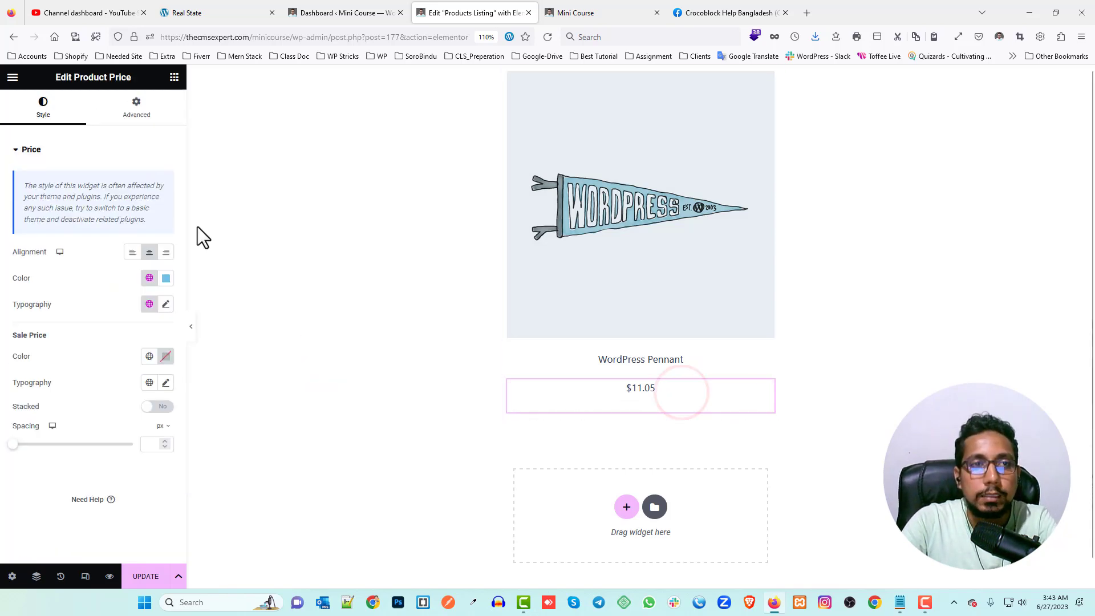
# - Find the Add To Cart widget, place it below the price and centre its button
pyautogui.click(174, 78)
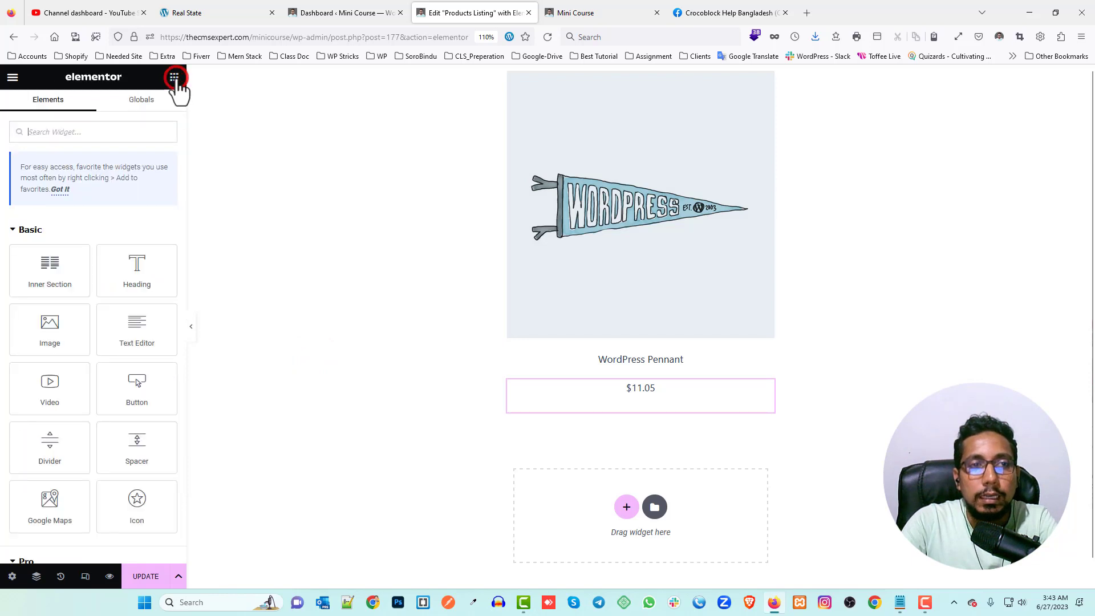
pyautogui.click(75, 130)
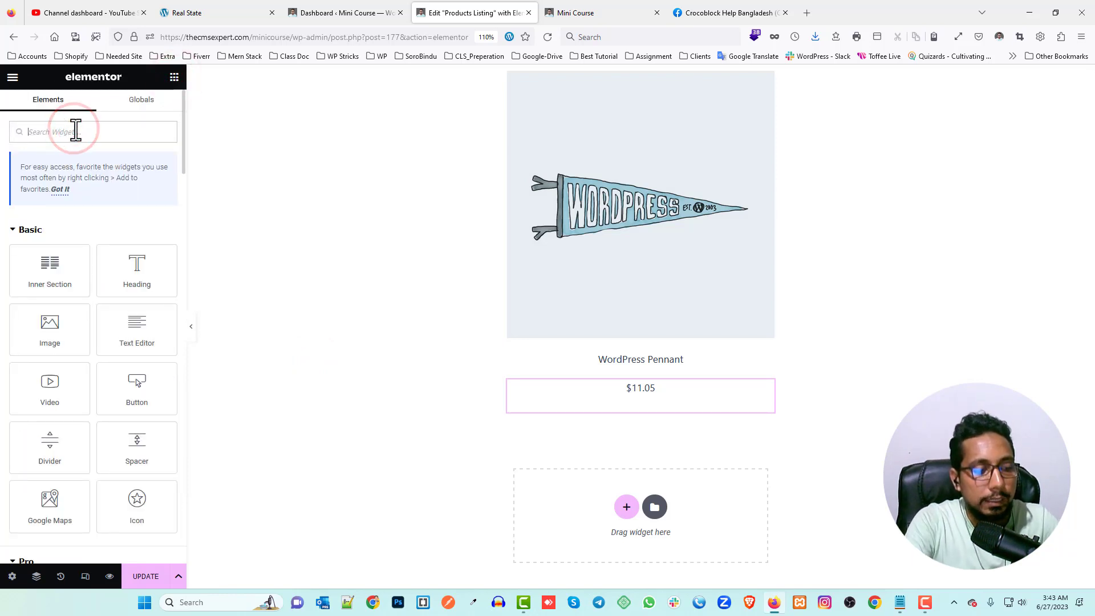
pyautogui.write('add')
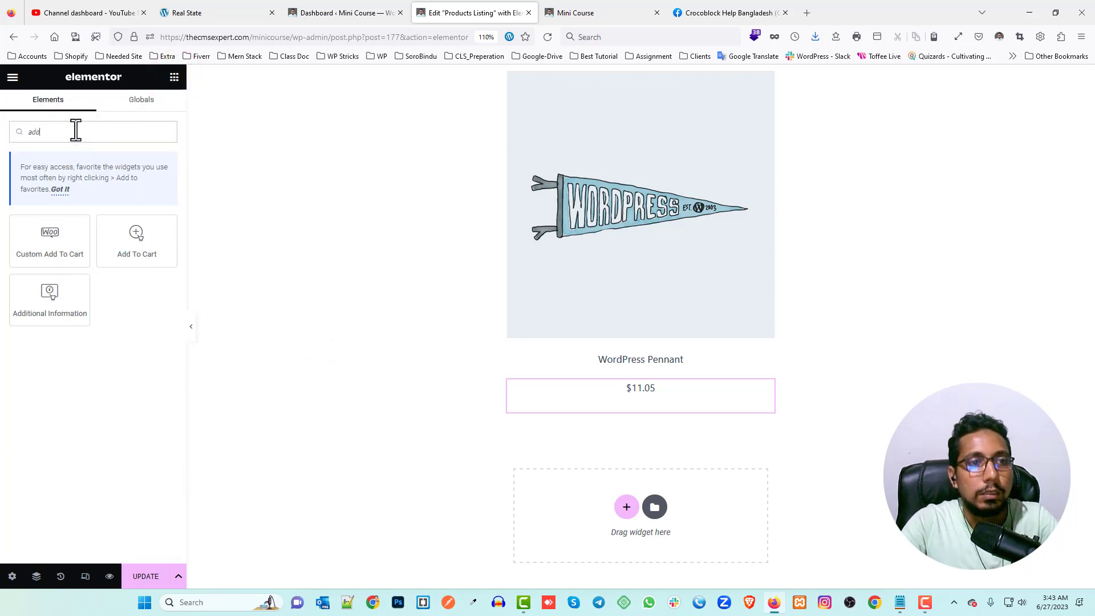
pyautogui.moveTo(142, 239); pyautogui.dragTo(638, 410)
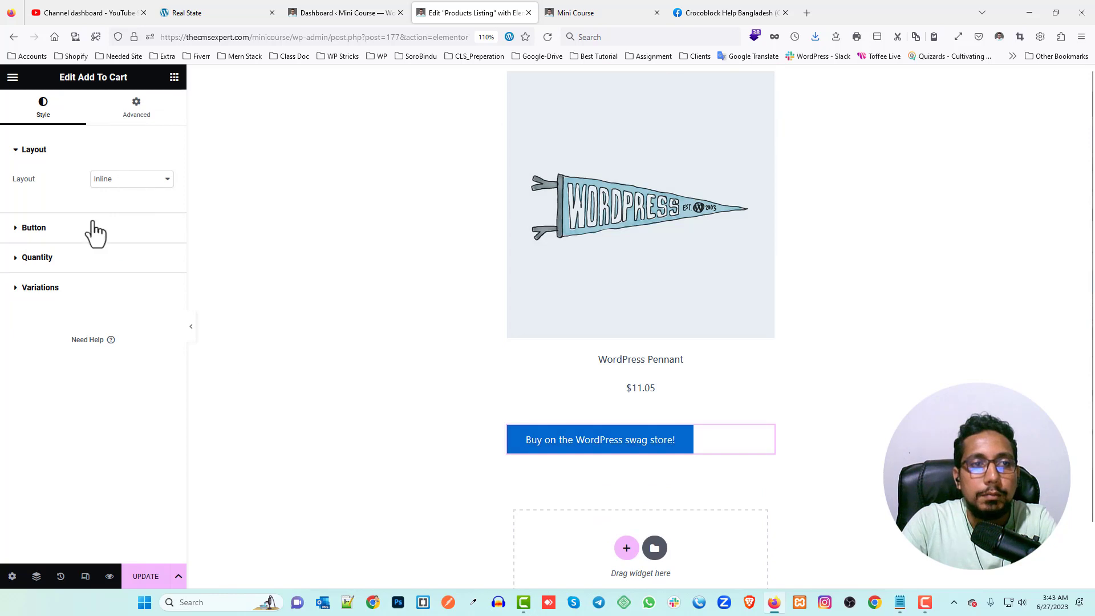
pyautogui.click(71, 230)
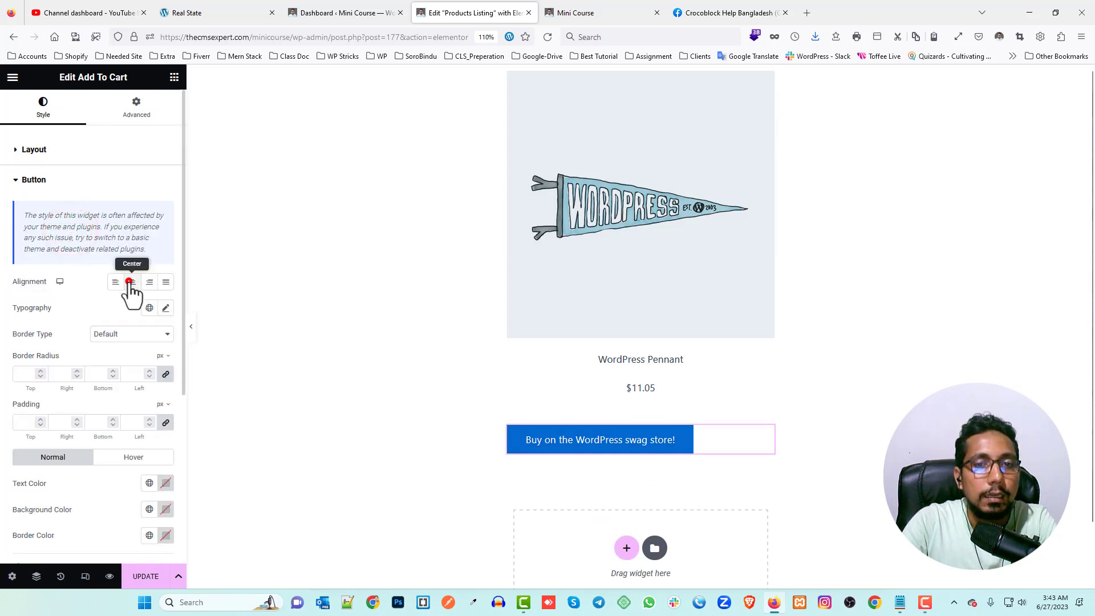
pyautogui.click(132, 282)
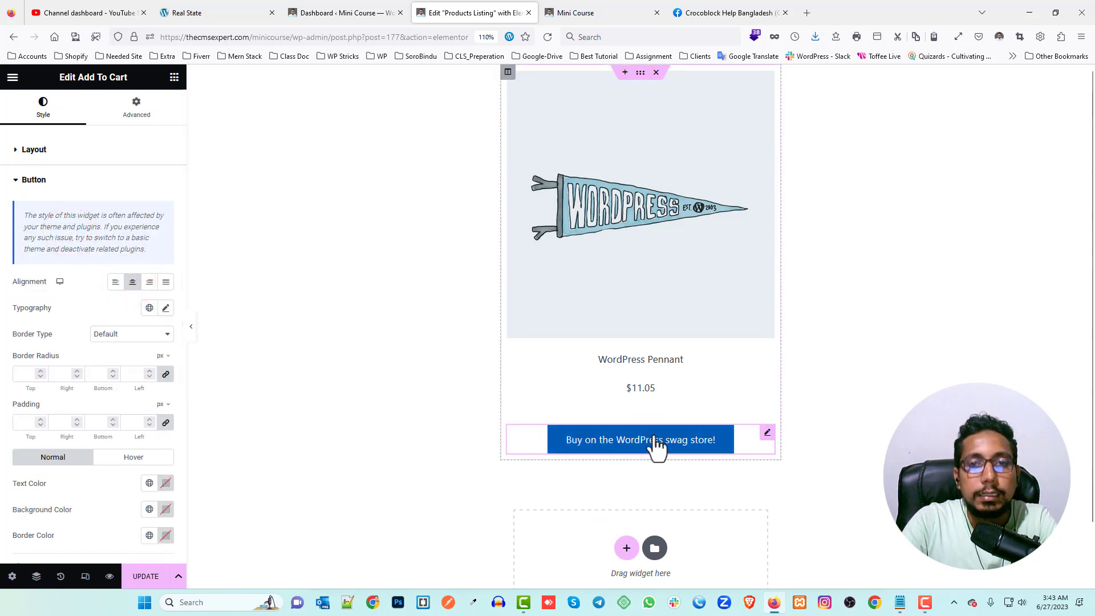
# - Check the Quick View buttons on the Real State site's product cards, and return to the Products Listing template
pyautogui.click(368, 7)
pyautogui.click(254, 11)
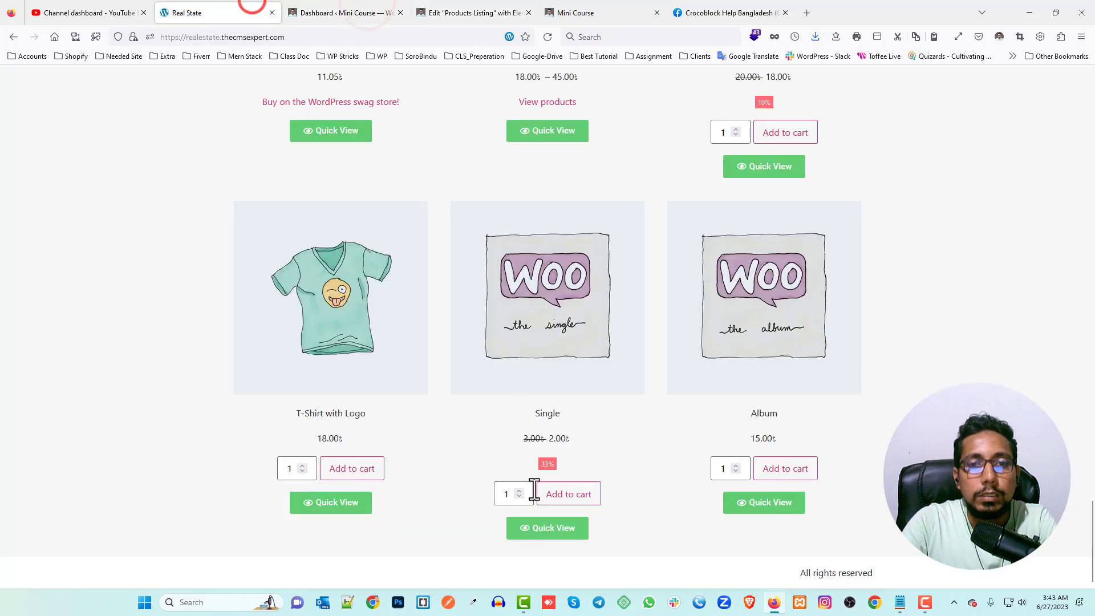
pyautogui.click(360, 9)
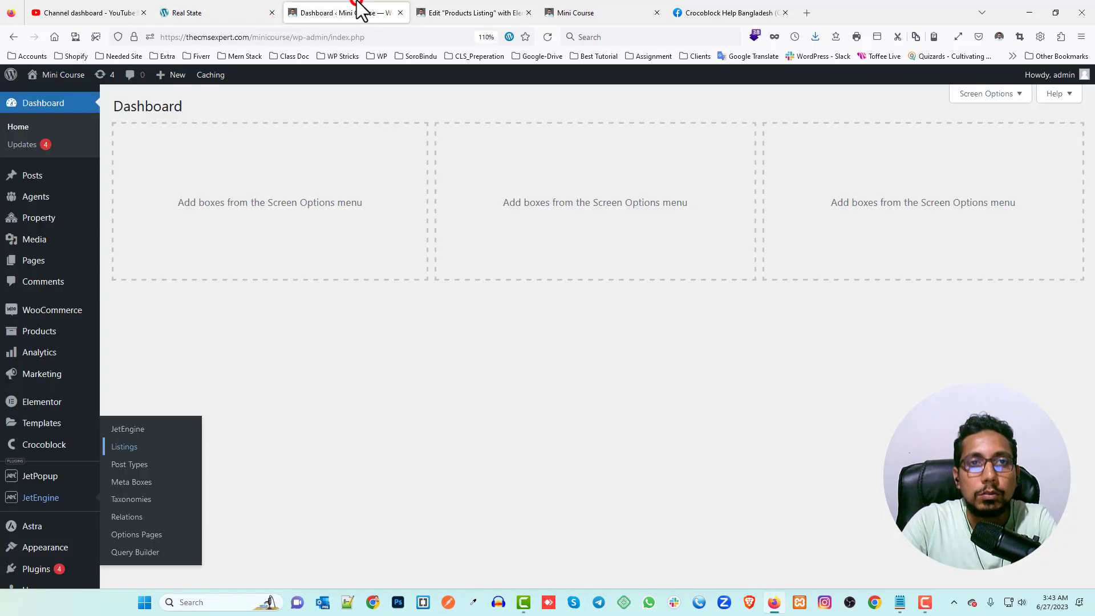
pyautogui.click(429, 12)
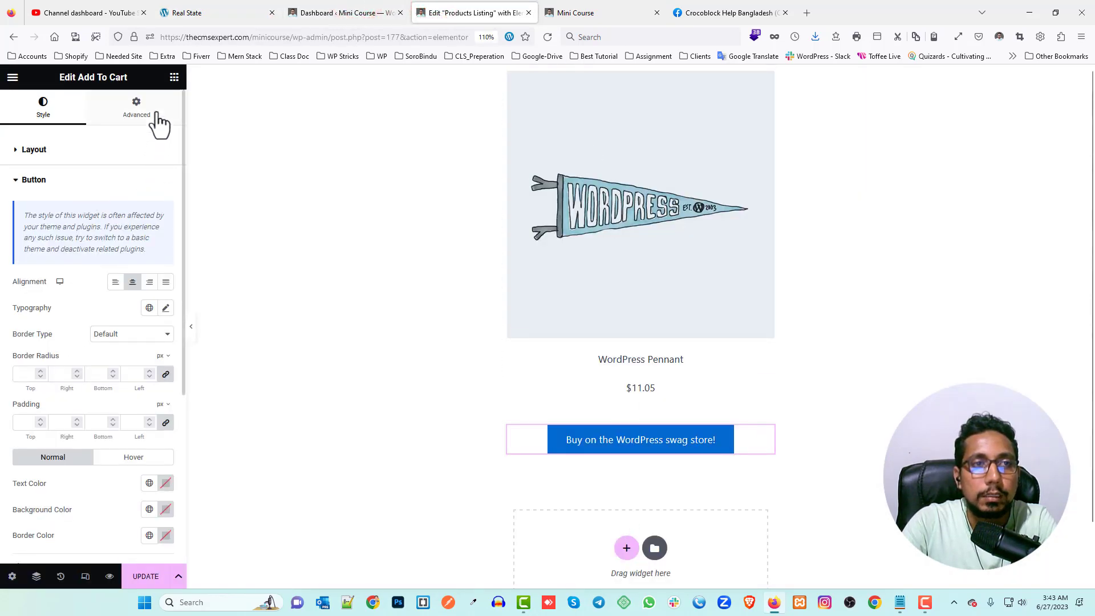
# - Add a centred Button widget below the add-to-cart button and set its text to Quick View
pyautogui.click(174, 77)
pyautogui.moveTo(129, 395); pyautogui.dragTo(656, 459)
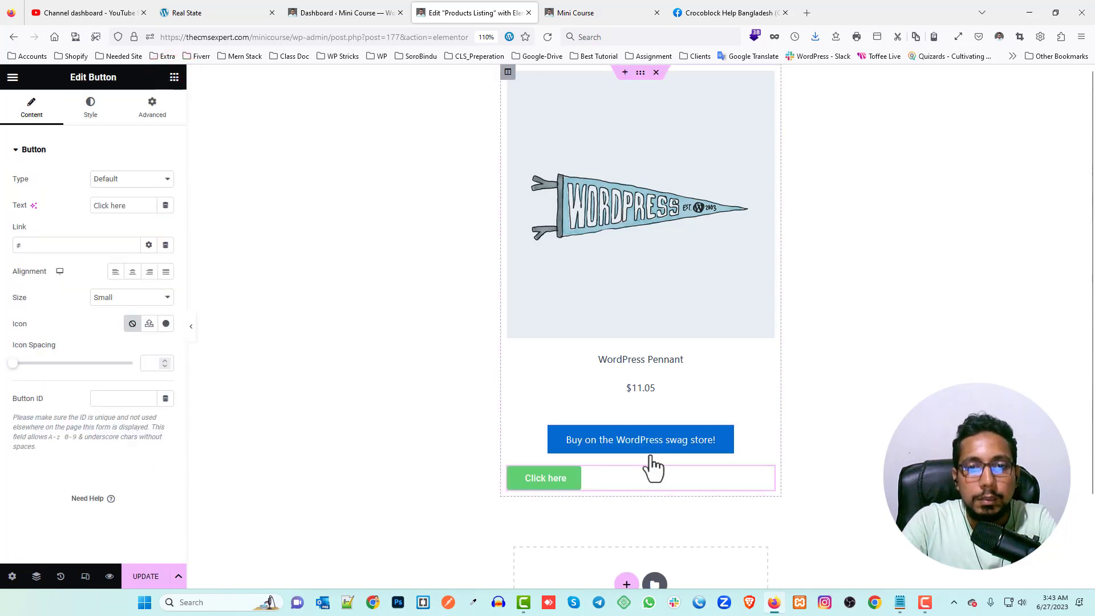
pyautogui.click(132, 271)
pyautogui.tripleClick(132, 204)
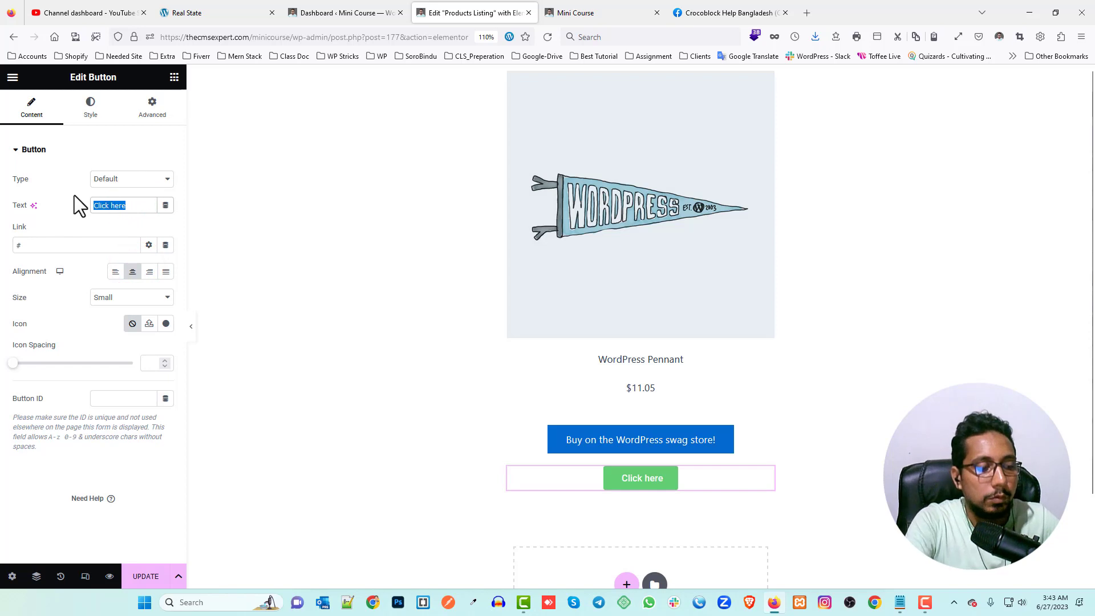
pyautogui.write('Quic')
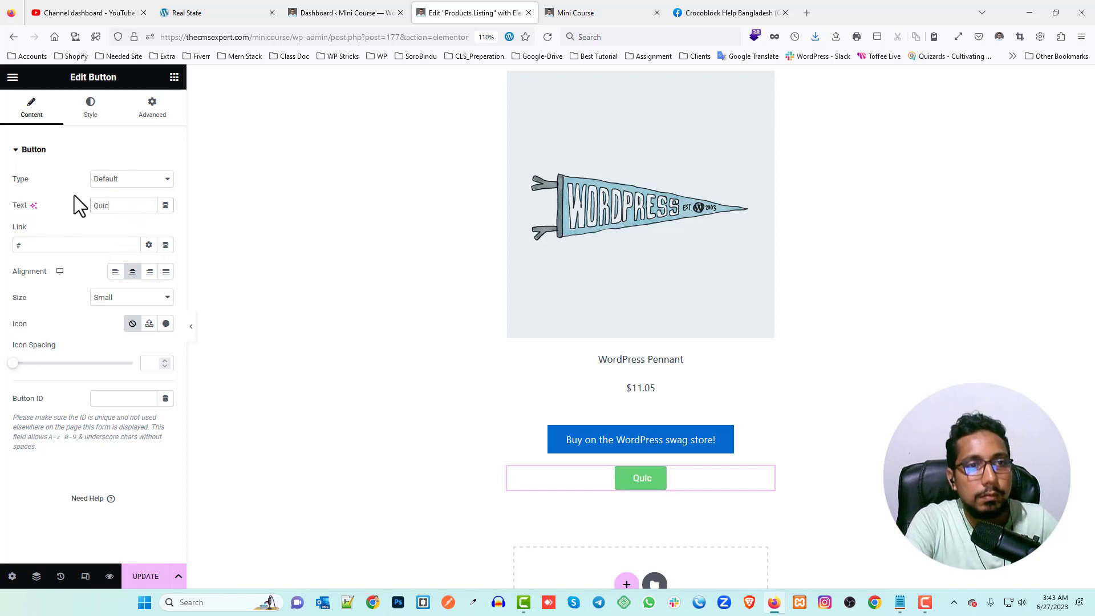
pyautogui.write('k View')
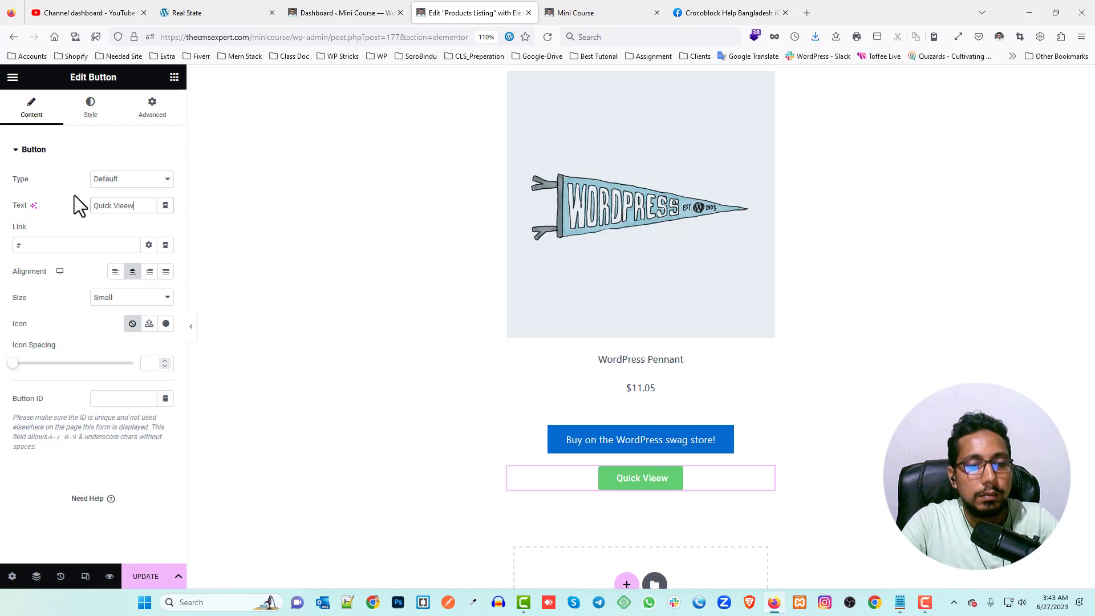
pyautogui.press('BackSpace')
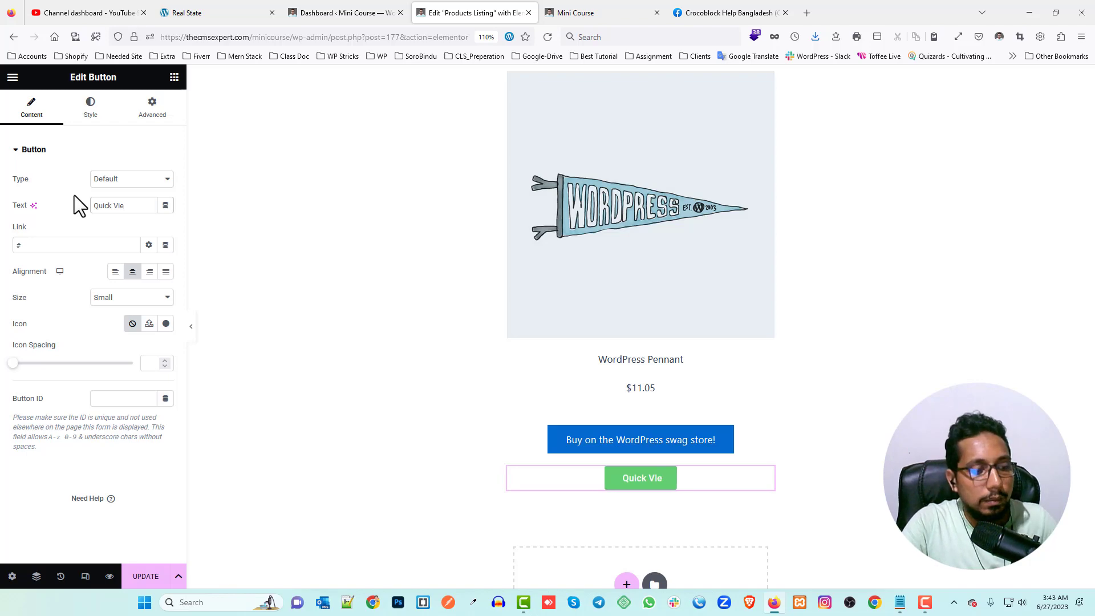
pyautogui.write('w')
# - Insert the Eye icon from the icon library into the Quick View button
pyautogui.click(166, 324)
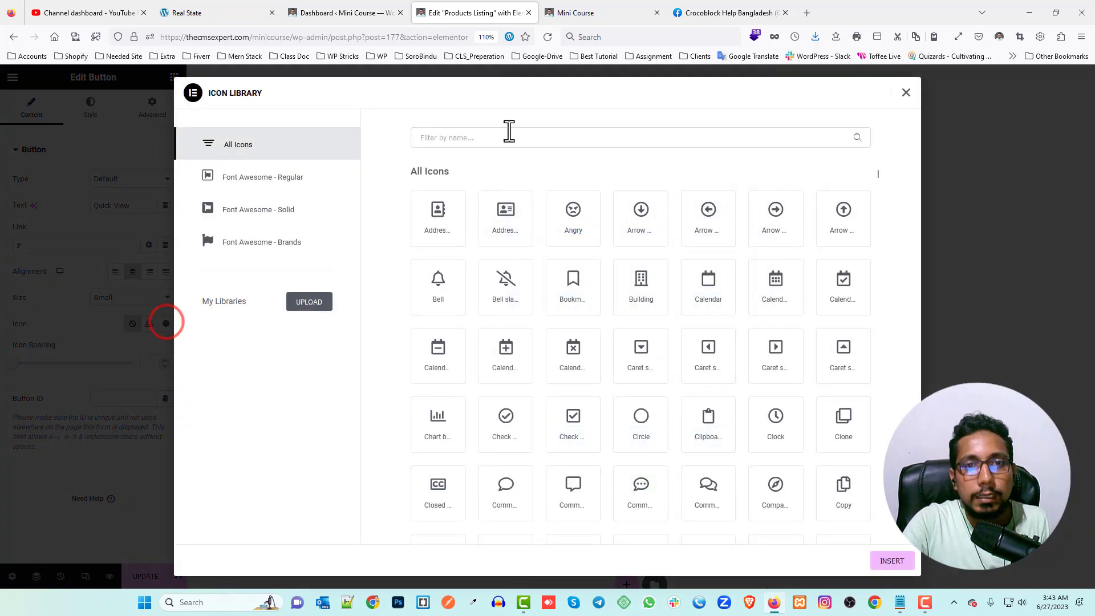
pyautogui.click(460, 138)
pyautogui.write('eye')
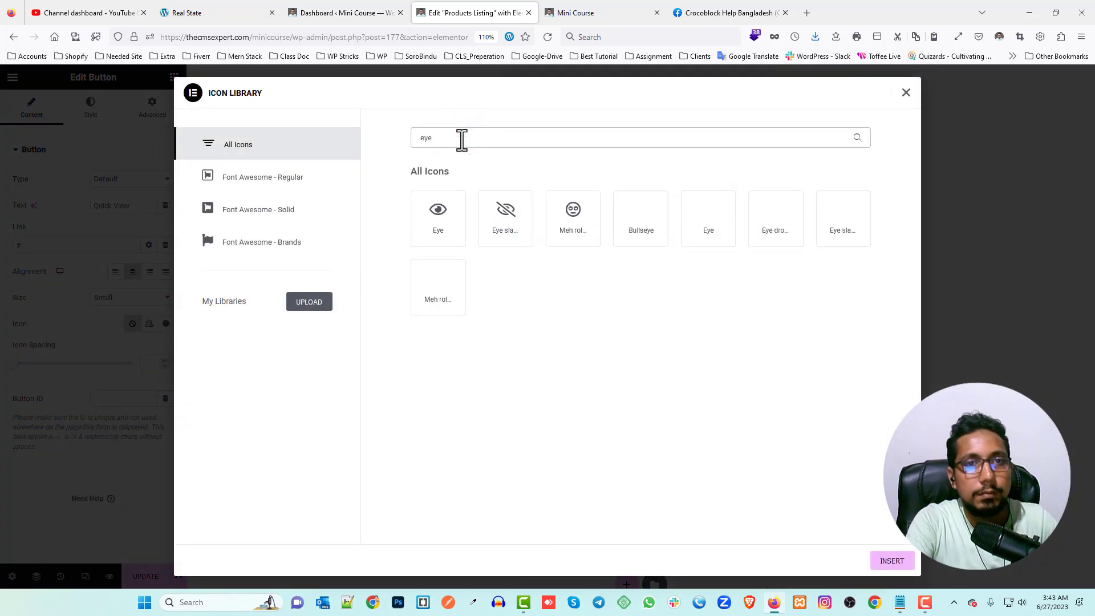
pyautogui.click(445, 213)
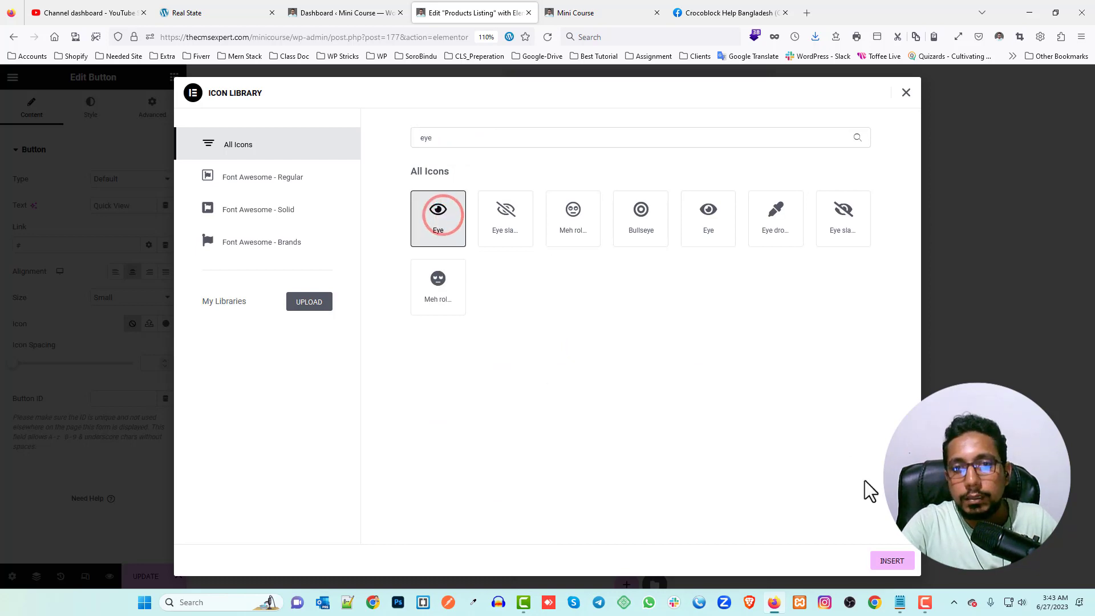
pyautogui.click(890, 562)
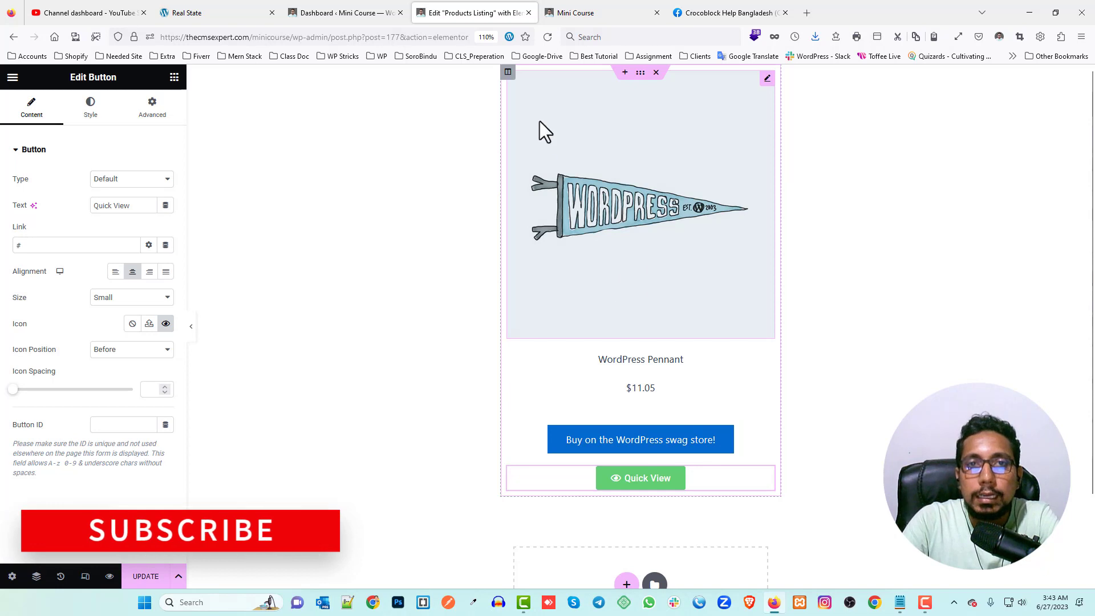
# - Give the product card's column a solid border 1 px wide with a 7 px border radius
pyautogui.click(507, 73)
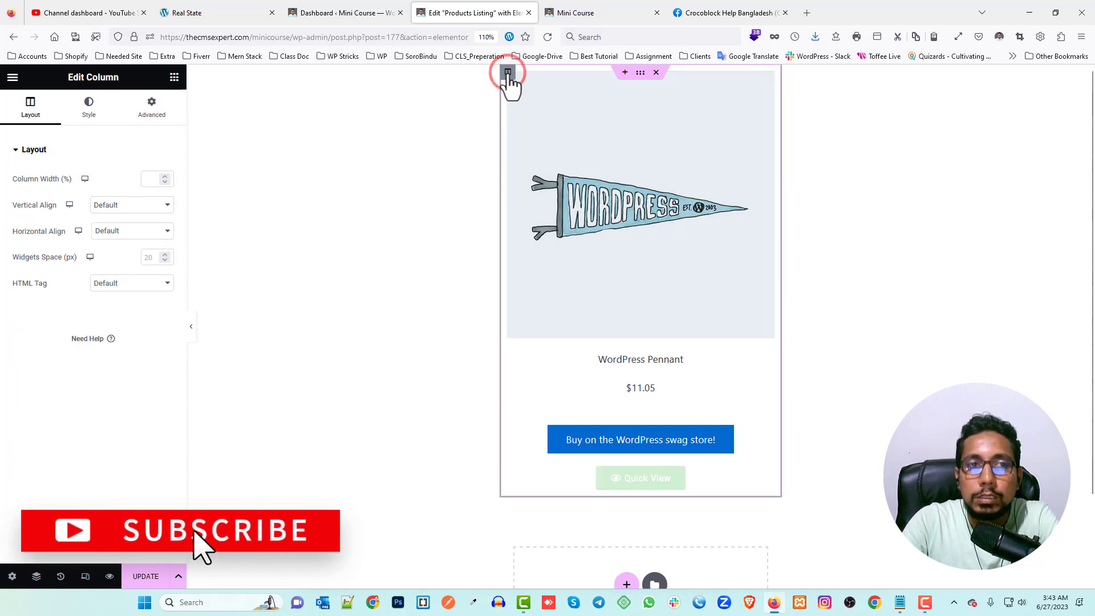
pyautogui.click(92, 108)
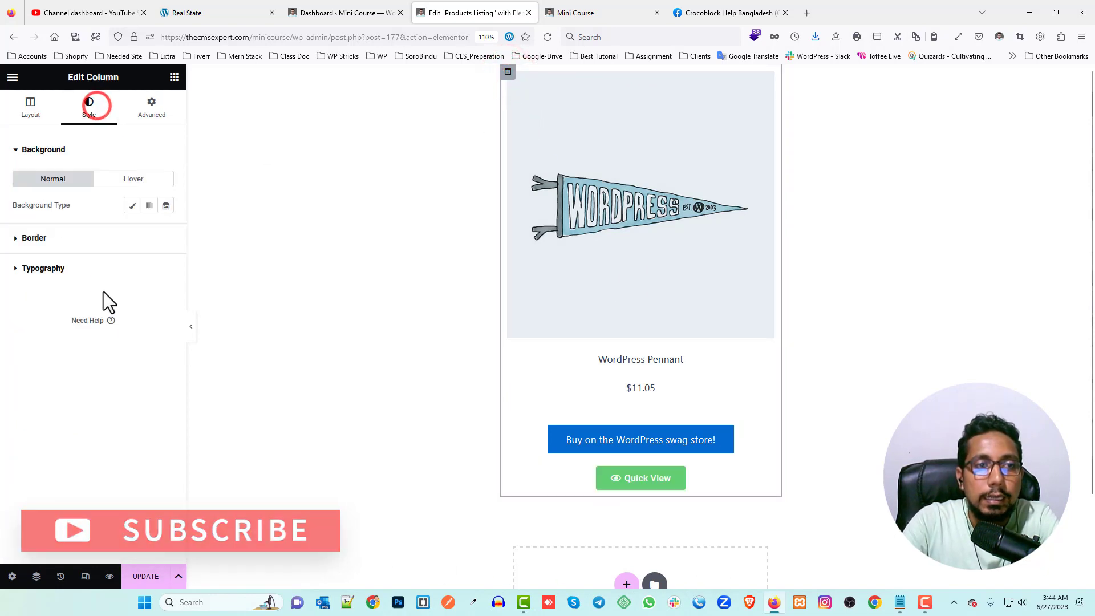
pyautogui.click(52, 242)
pyautogui.click(117, 251)
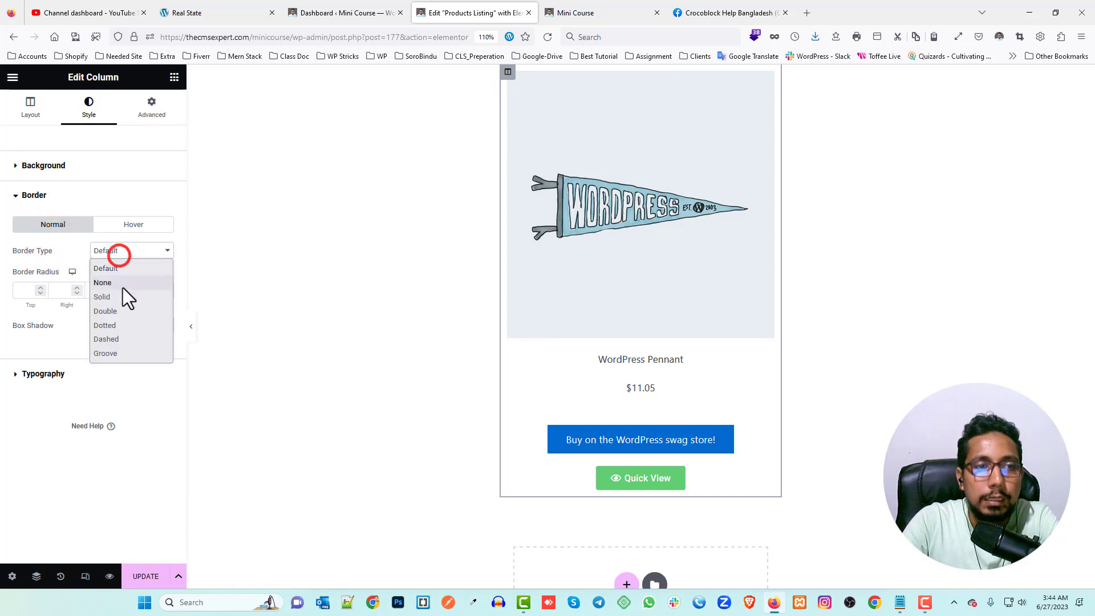
pyautogui.click(121, 294)
pyautogui.click(35, 289)
pyautogui.write('1')
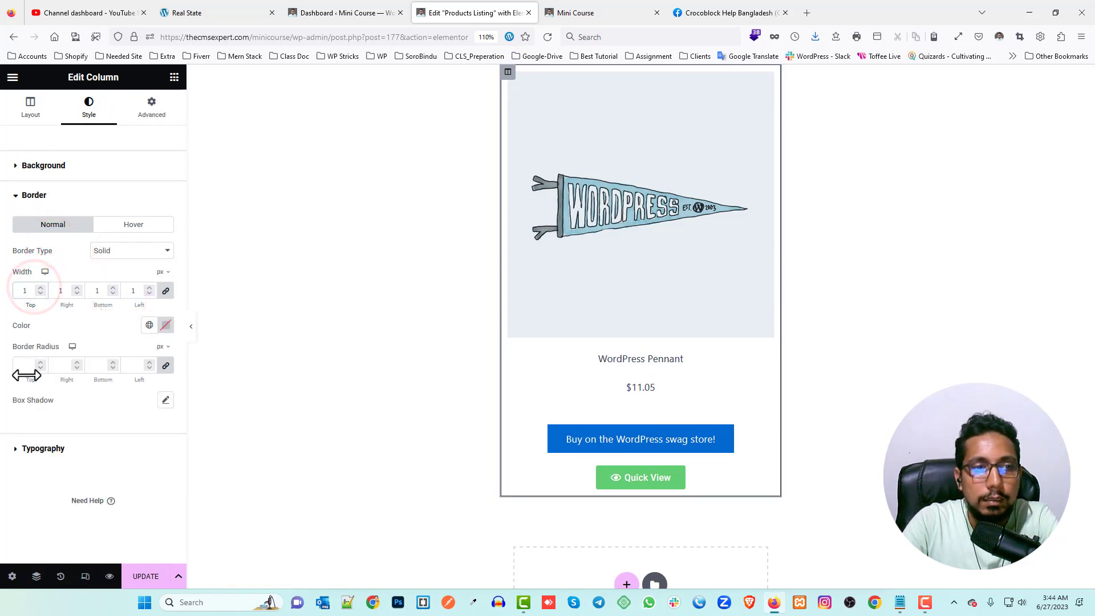
pyautogui.click(29, 368)
pyautogui.write('7')
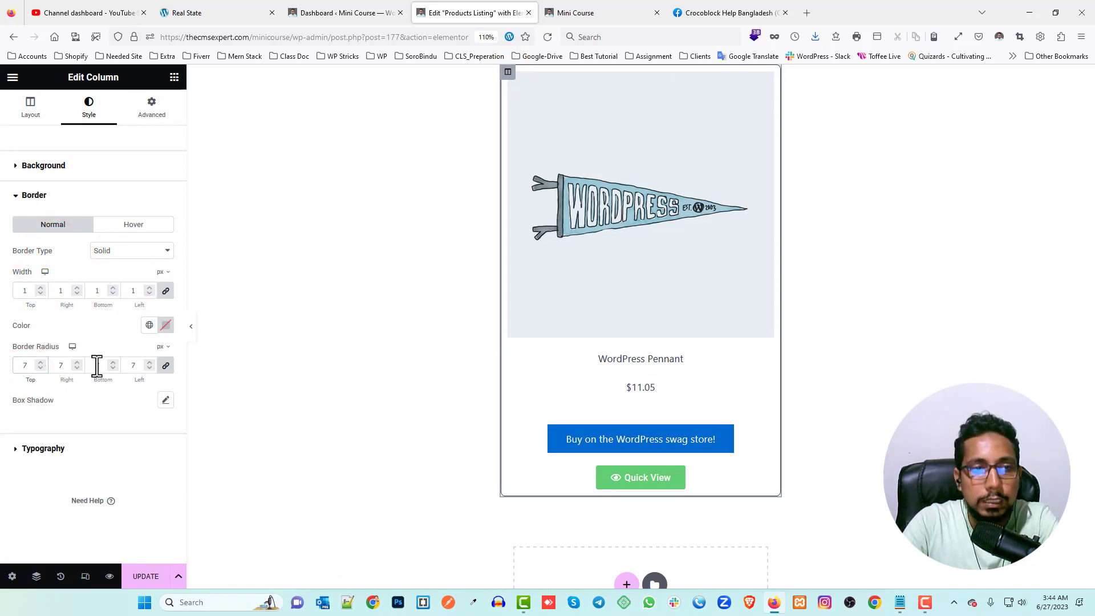
# - Set the column's border colour to light grey #dddd and save the Products Listing template
pyautogui.click(165, 325)
pyautogui.moveTo(137, 504); pyautogui.dragTo(105, 504)
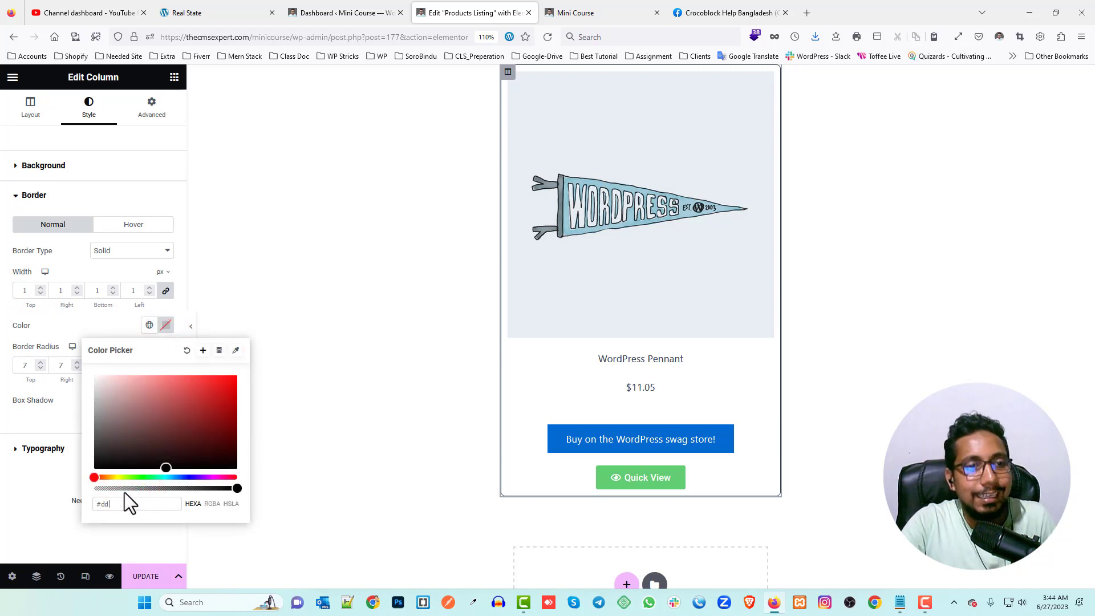
pyautogui.write('dddd')
pyautogui.click(27, 476)
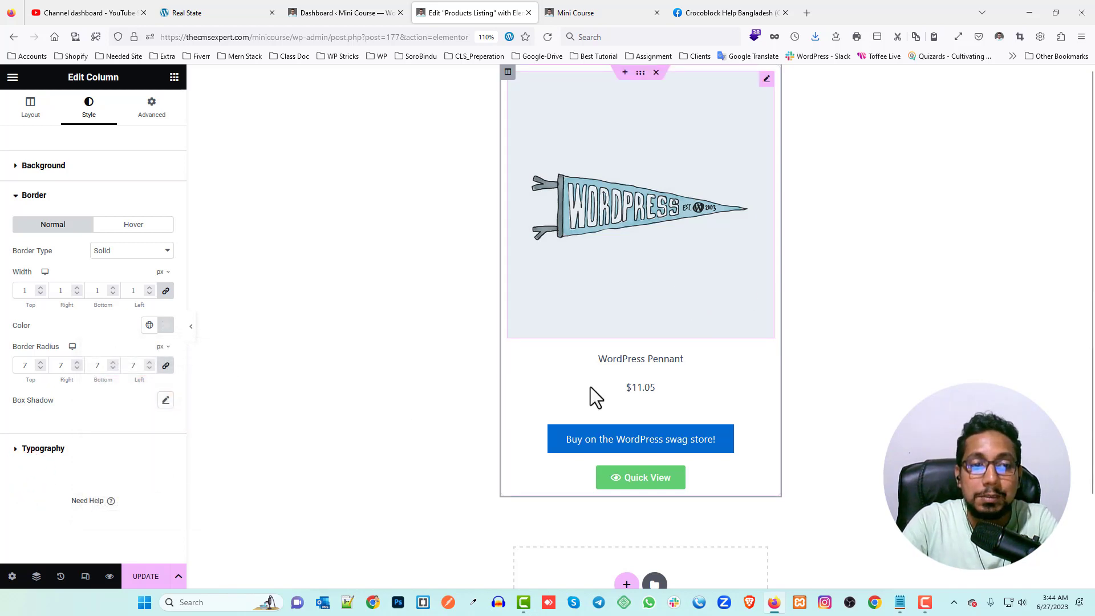
pyautogui.click(149, 578)
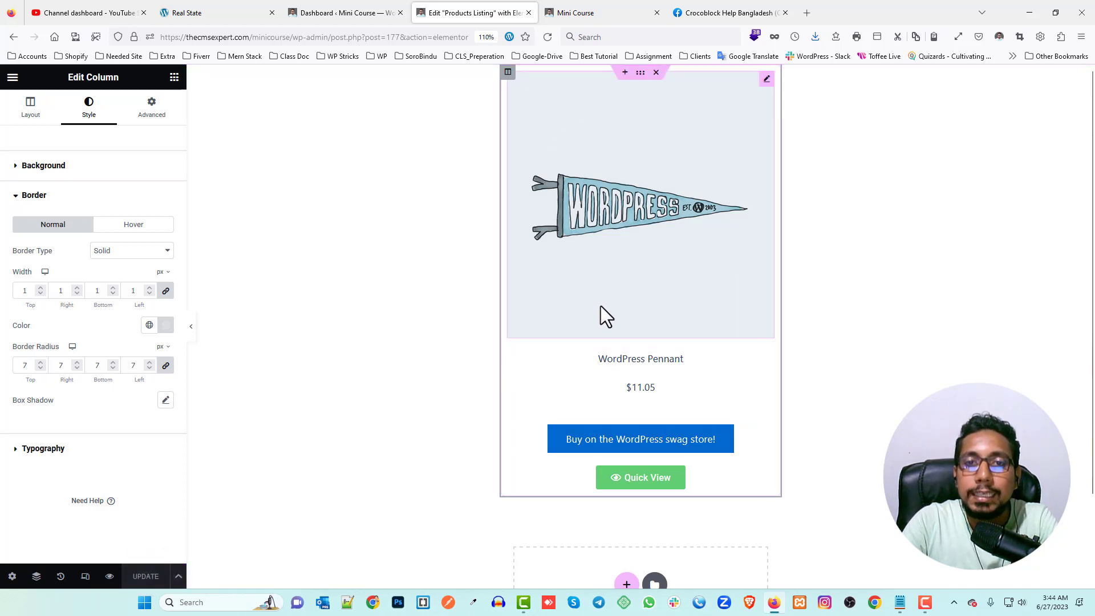
# - Create a new JetPopup popup titled Products Popup, publish it and open it in the Elementor editor
pyautogui.click(345, 3)
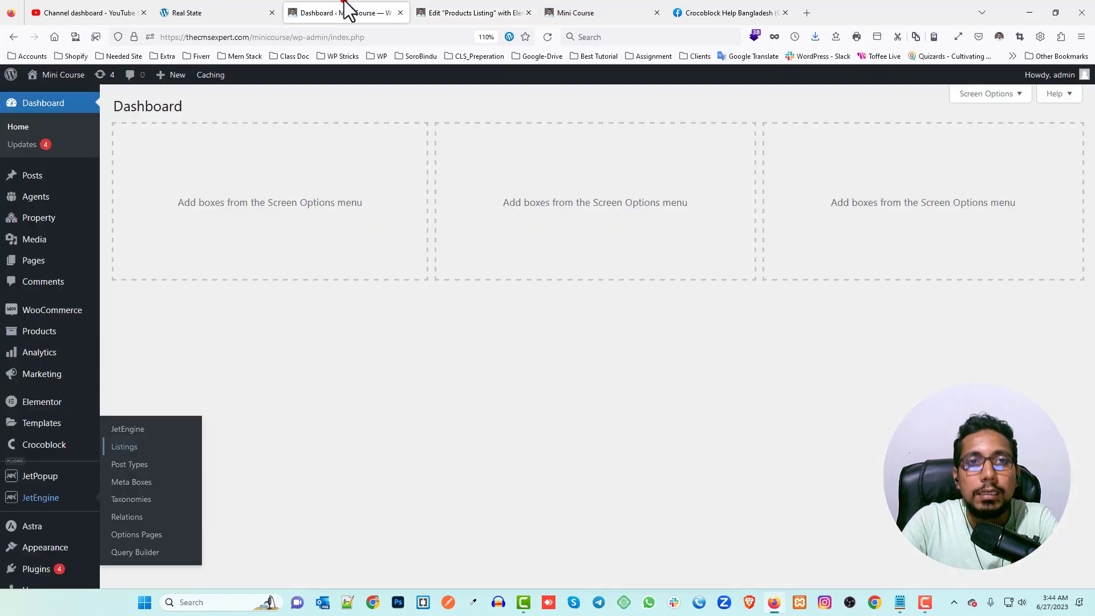
pyautogui.moveTo(55, 476)
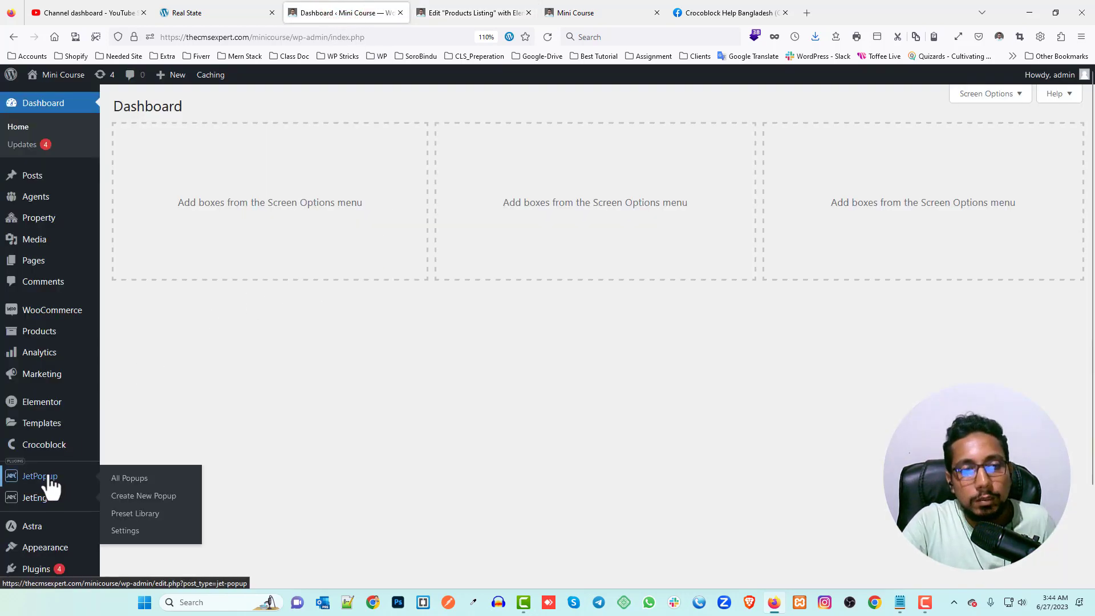
pyautogui.middleClick(145, 496)
pyautogui.click(469, 9)
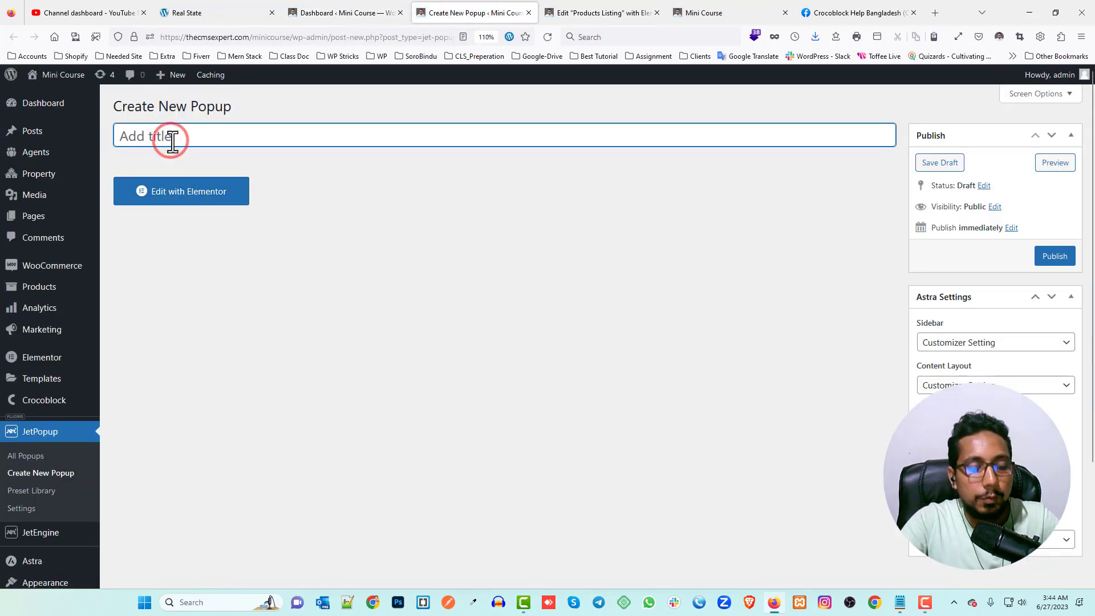
pyautogui.write('Products Popup')
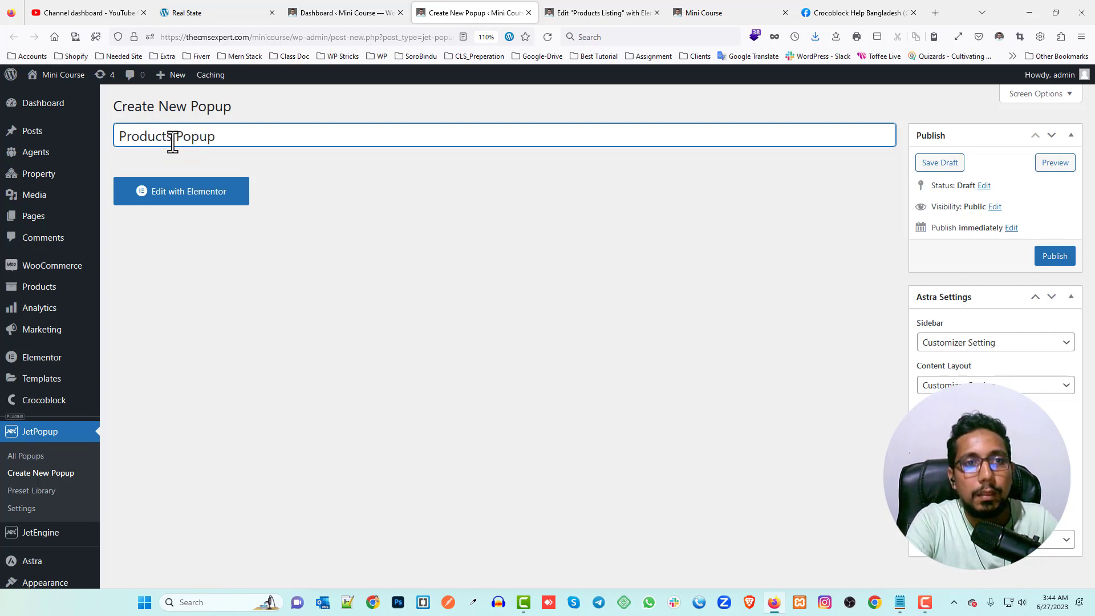
pyautogui.click(1056, 258)
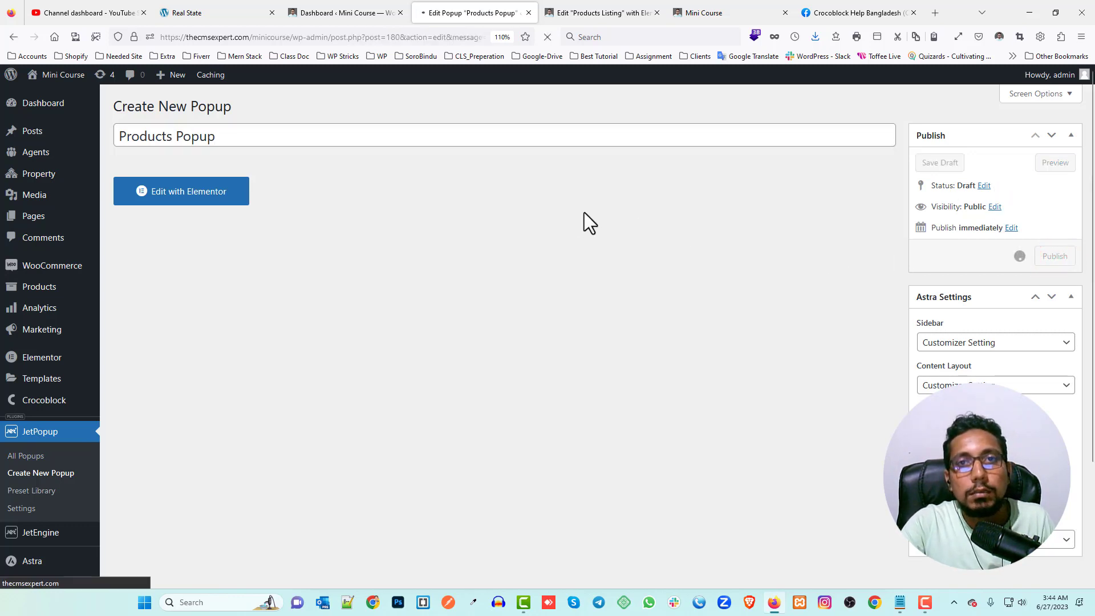
pyautogui.click(194, 231)
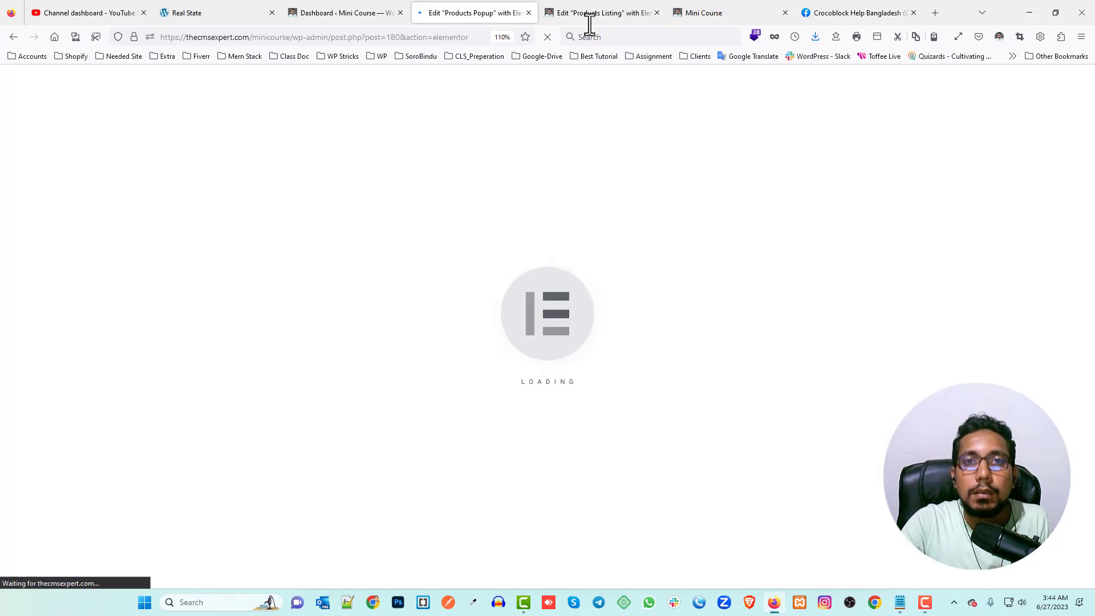
# - Check the listing source, post type and preview width in the Products Listing template's settings, and return to the Products Popup editor
pyautogui.click(595, 12)
pyautogui.click(507, 72)
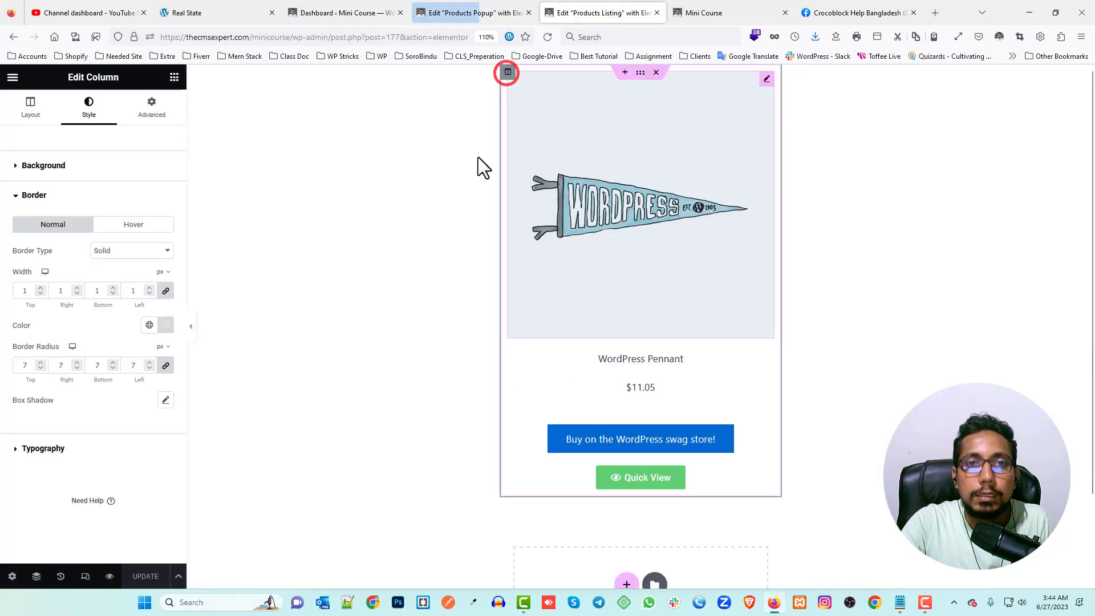
pyautogui.click(11, 576)
pyautogui.click(70, 230)
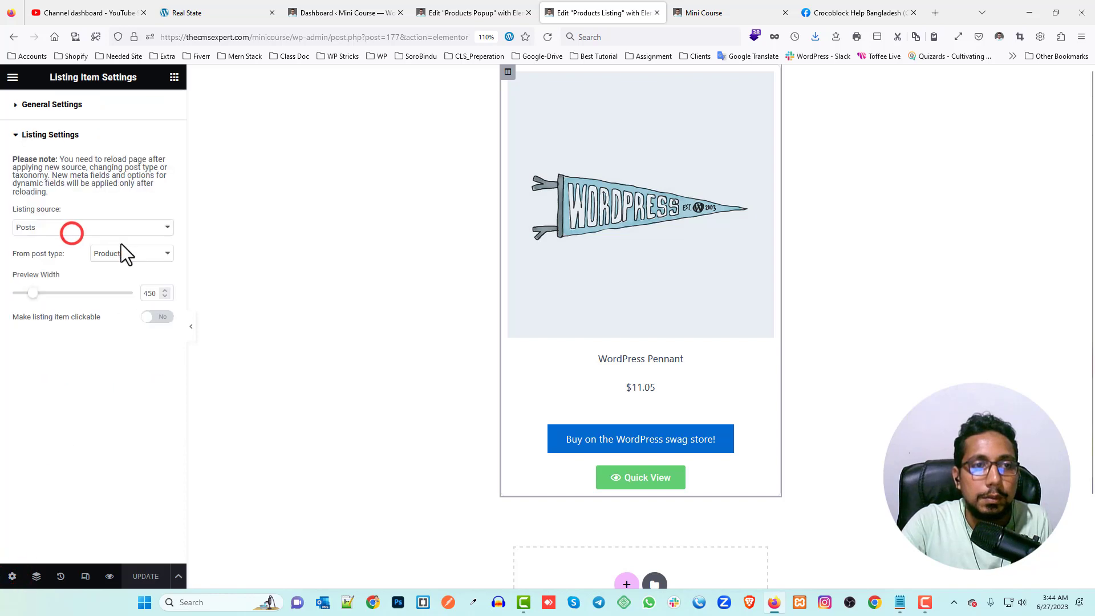
pyautogui.doubleClick(155, 293)
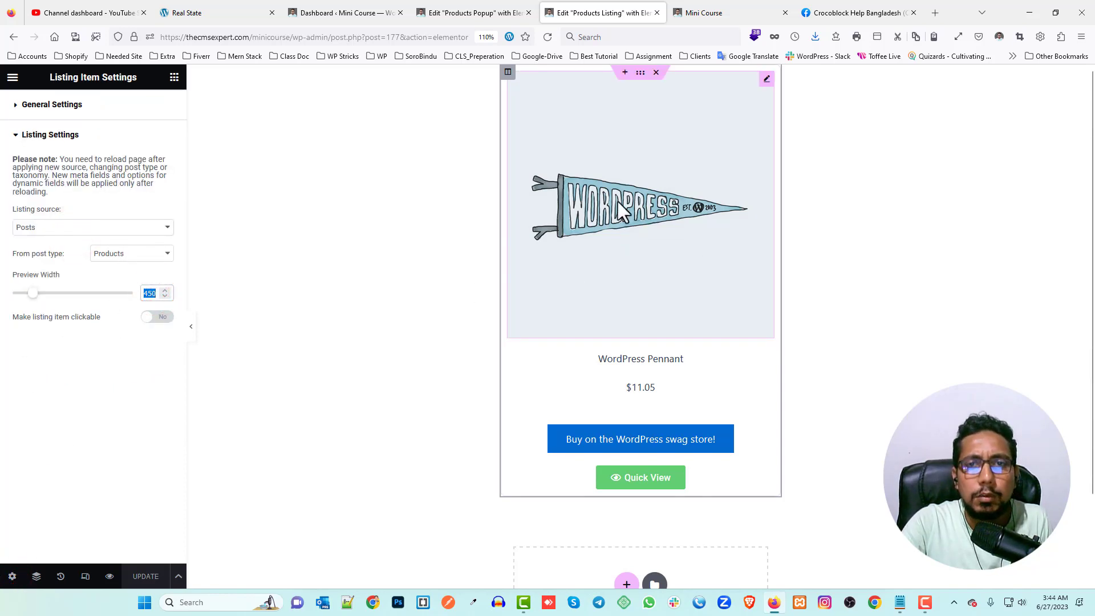
pyautogui.click(326, 330)
pyautogui.click(367, 12)
pyautogui.click(484, 13)
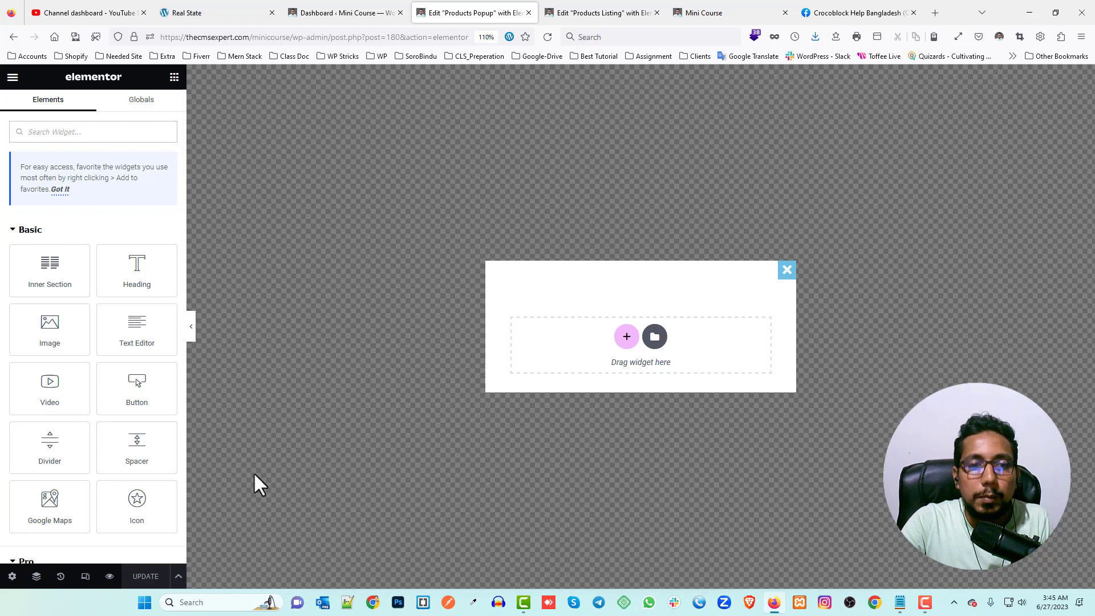
# - Set the popup container's width to 1020 px and save the popup
pyautogui.click(12, 576)
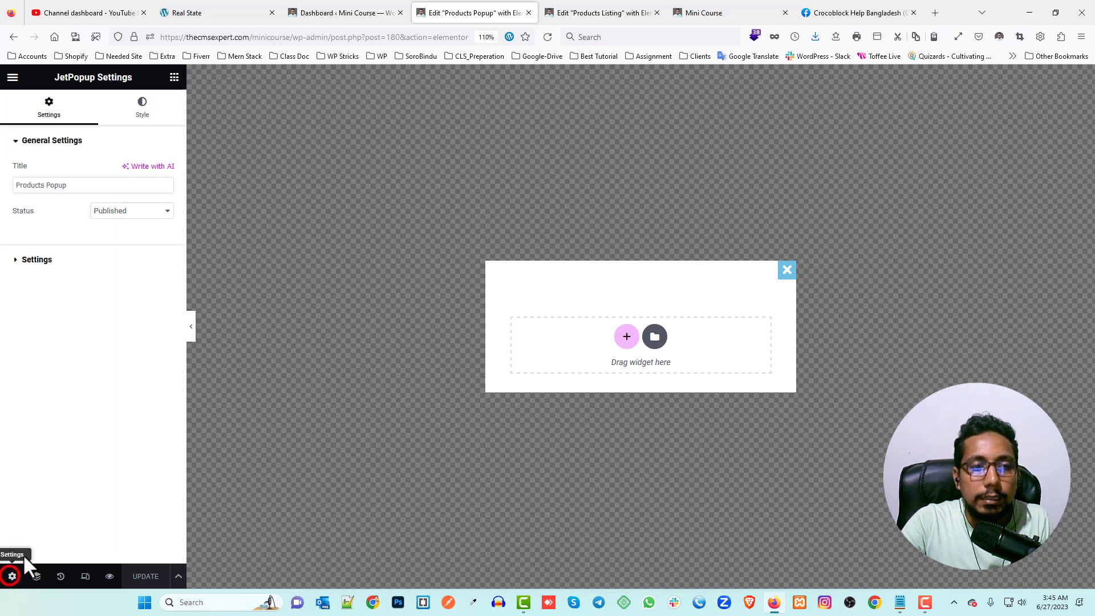
pyautogui.click(143, 109)
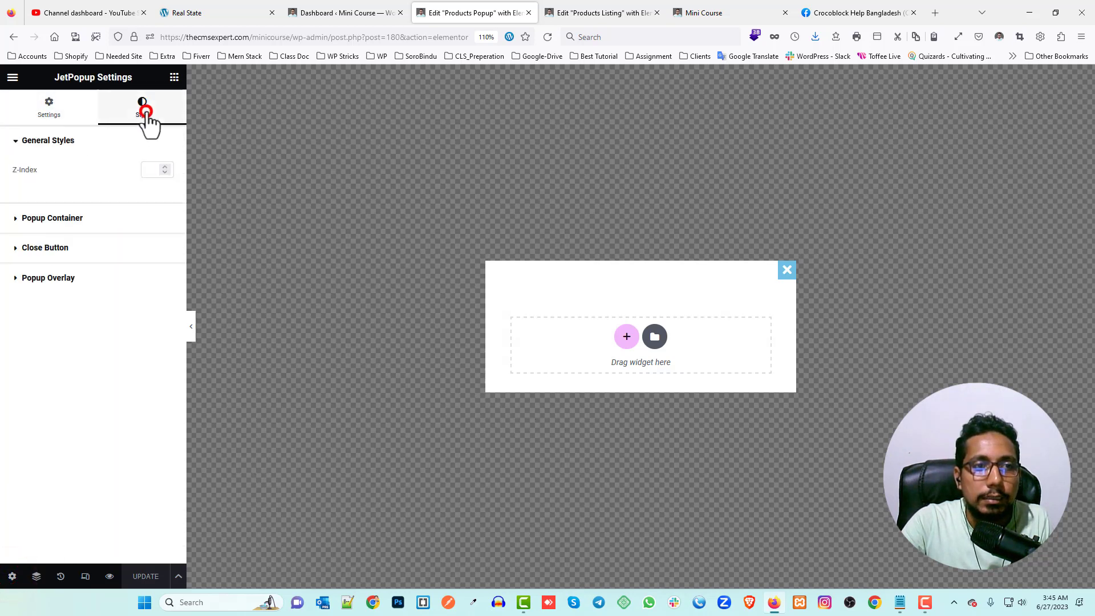
pyautogui.click(52, 218)
pyautogui.moveTo(41, 232); pyautogui.dragTo(72, 231)
pyautogui.click(165, 232)
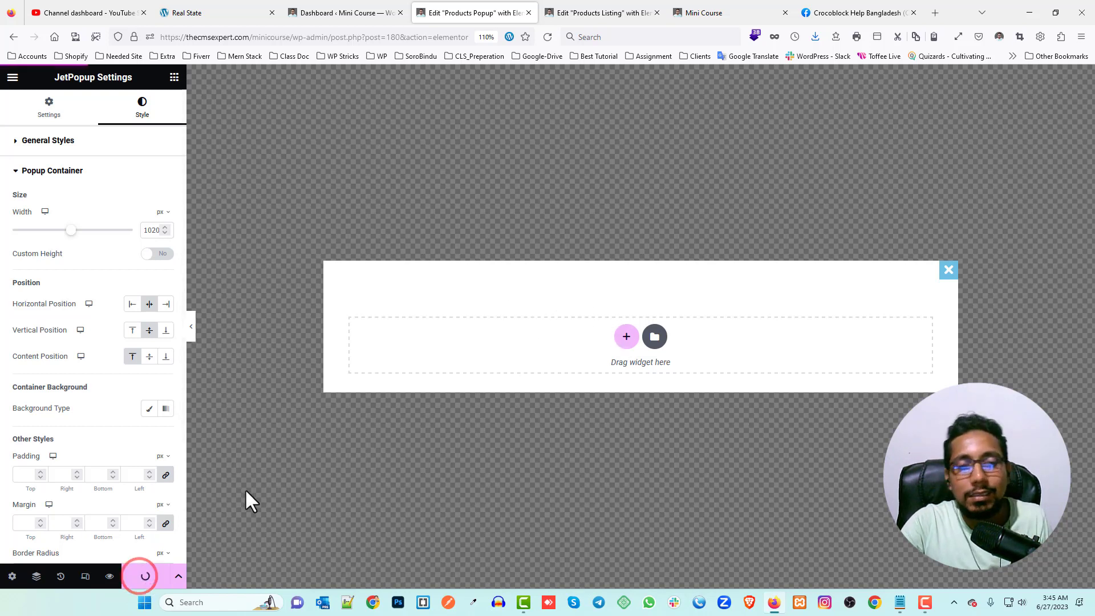
# - Open the Elementor Theme Builder from the WordPress dashboard and add a new Single Product template
pyautogui.click(332, 12)
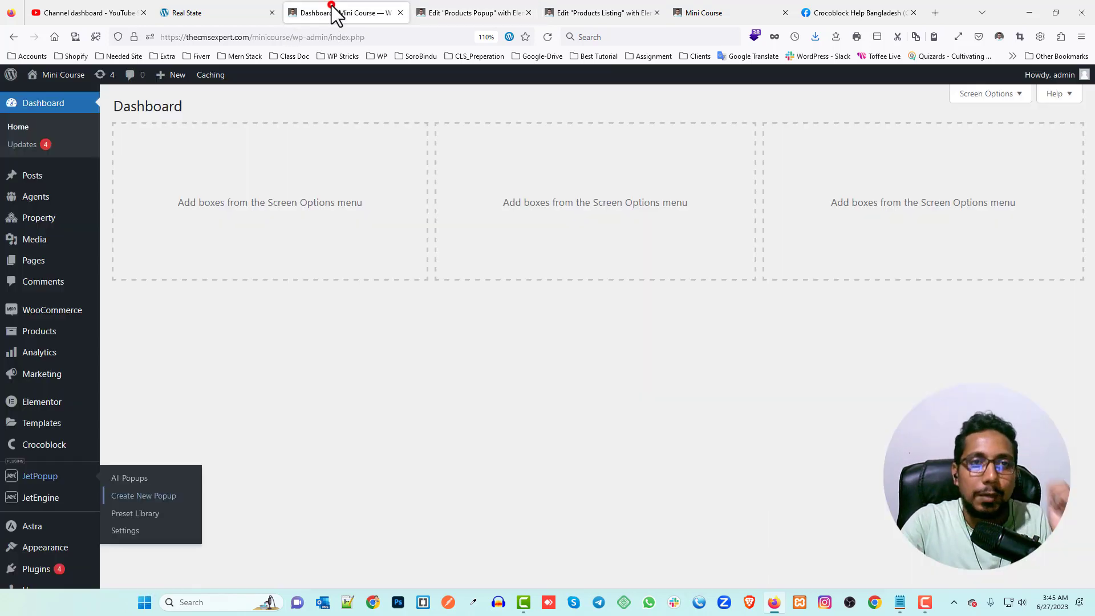
pyautogui.click(359, 320)
pyautogui.moveTo(43, 429)
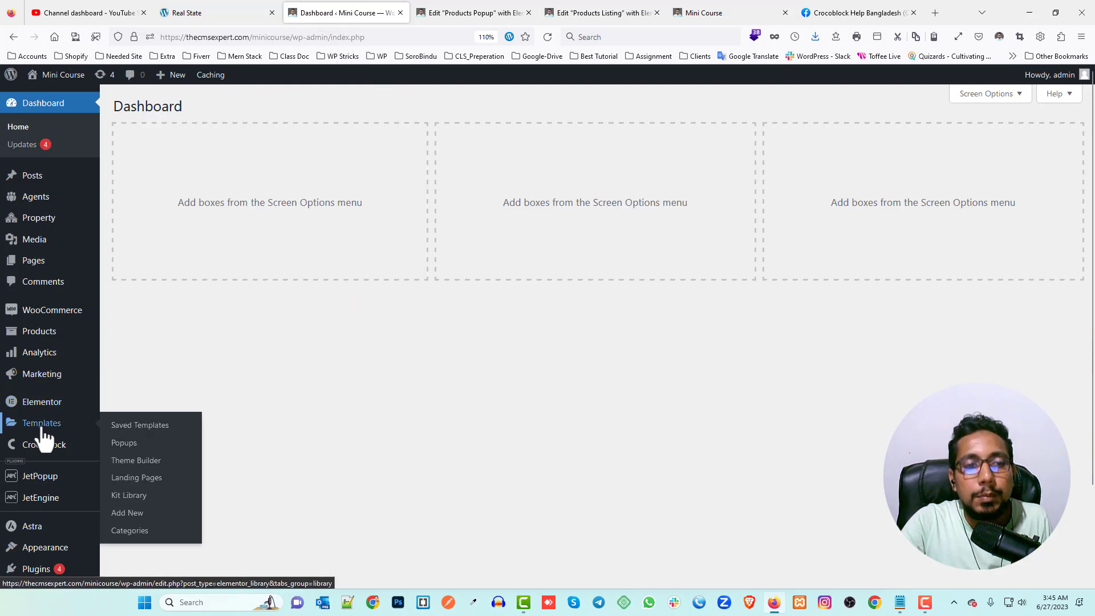
pyautogui.click(142, 461)
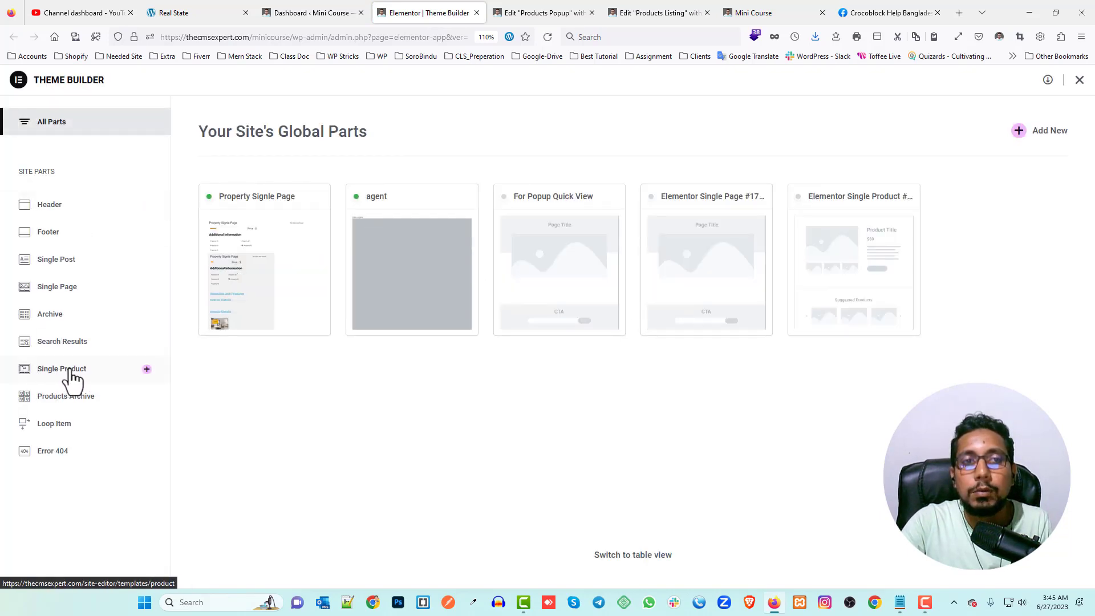
pyautogui.moveTo(72, 370)
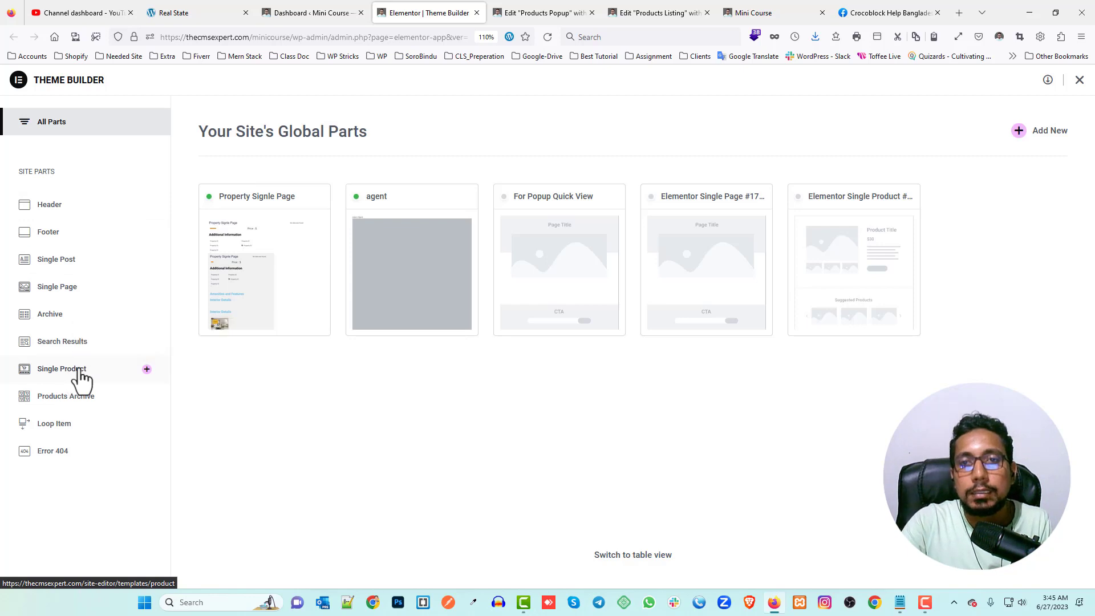
pyautogui.click(69, 371)
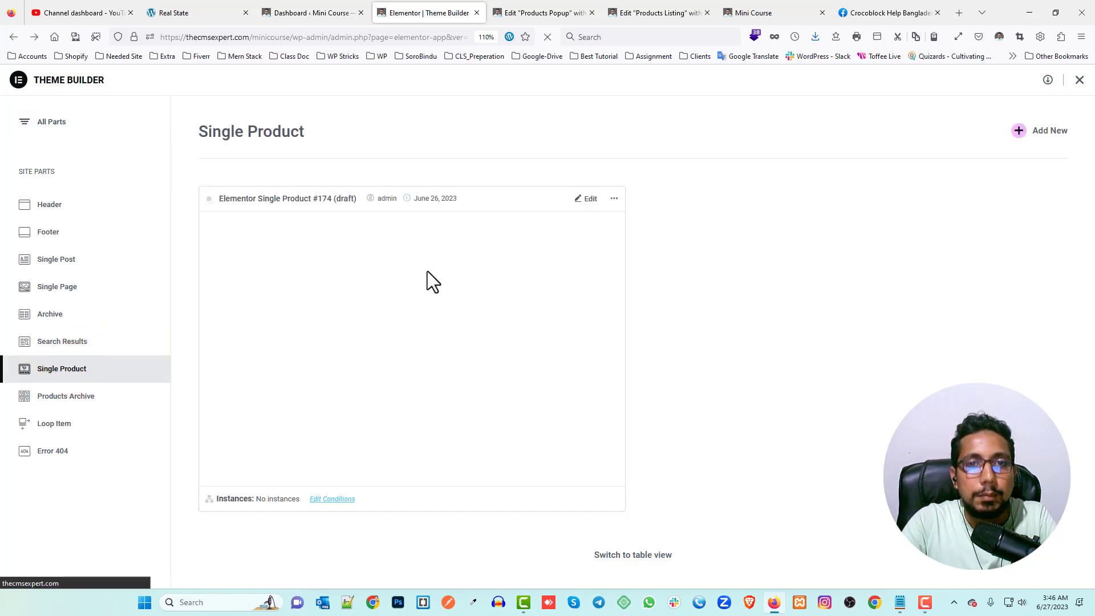
pyautogui.click(1051, 133)
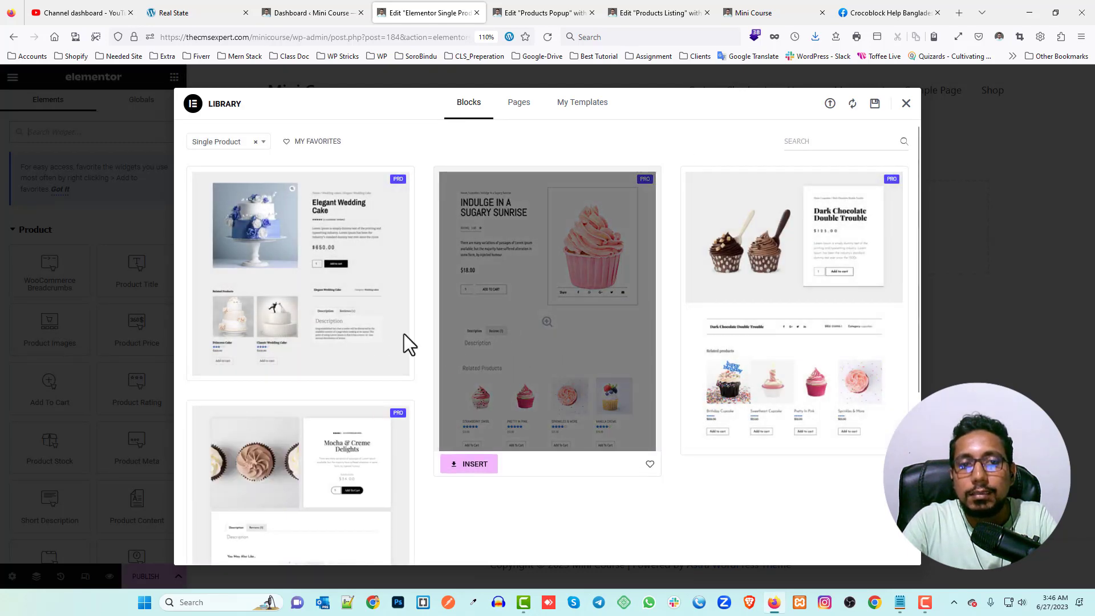
# - Browse the Single Product blocks in the library and insert the Elegant Wedding Cake layout
pyautogui.scroll(-5, 404, 334)
pyautogui.scroll(5, 313, 344)
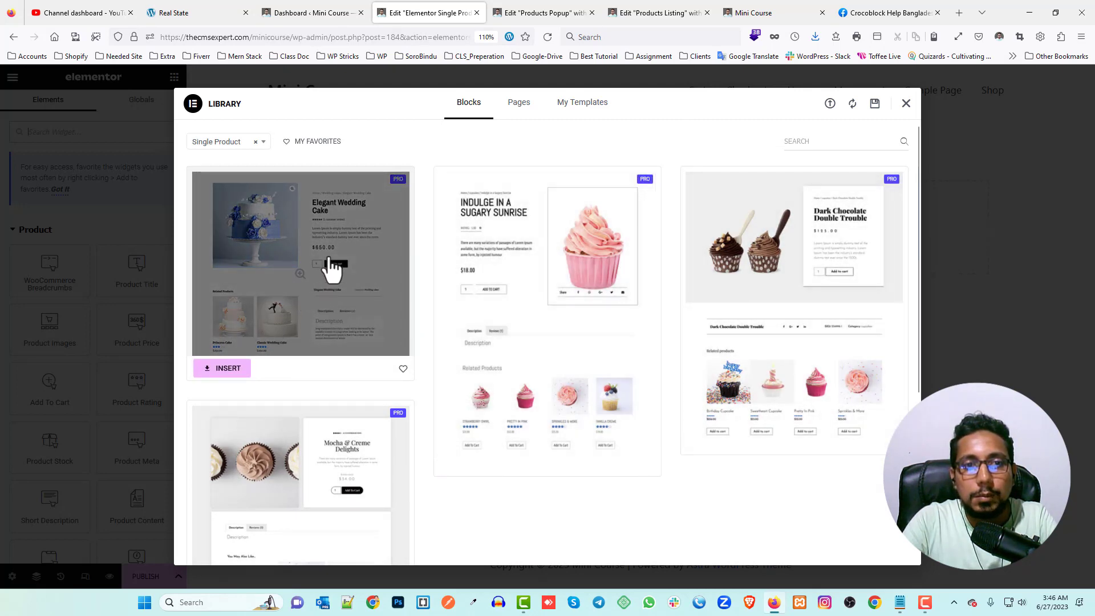
pyautogui.click(228, 369)
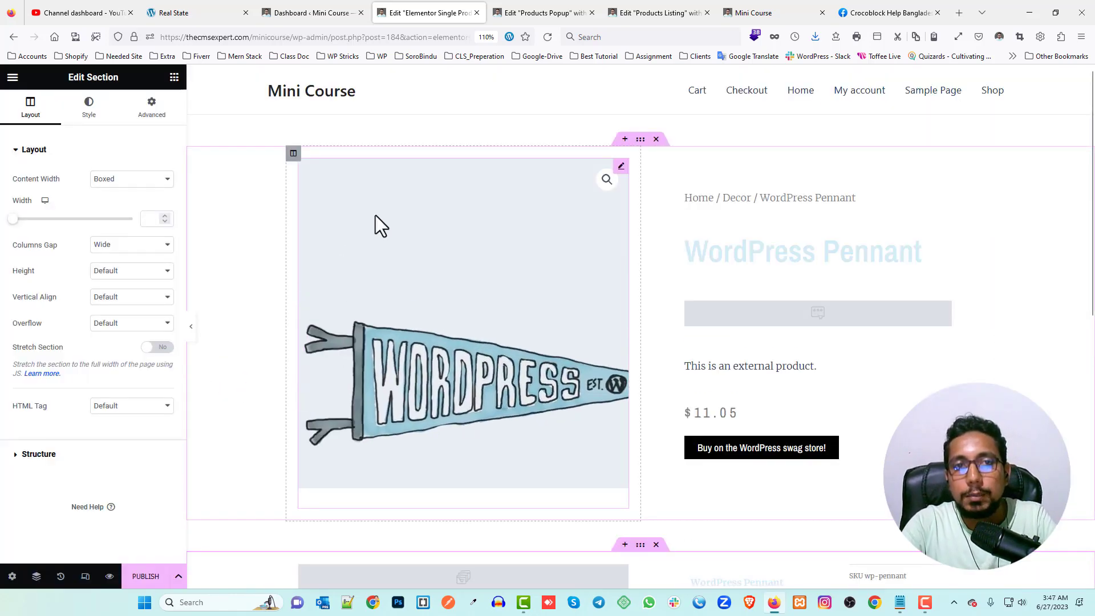
# - Examine the inserted layout's product image, breadcrumbs, title, short description and price widgets, and the sections below them
pyautogui.click(619, 169)
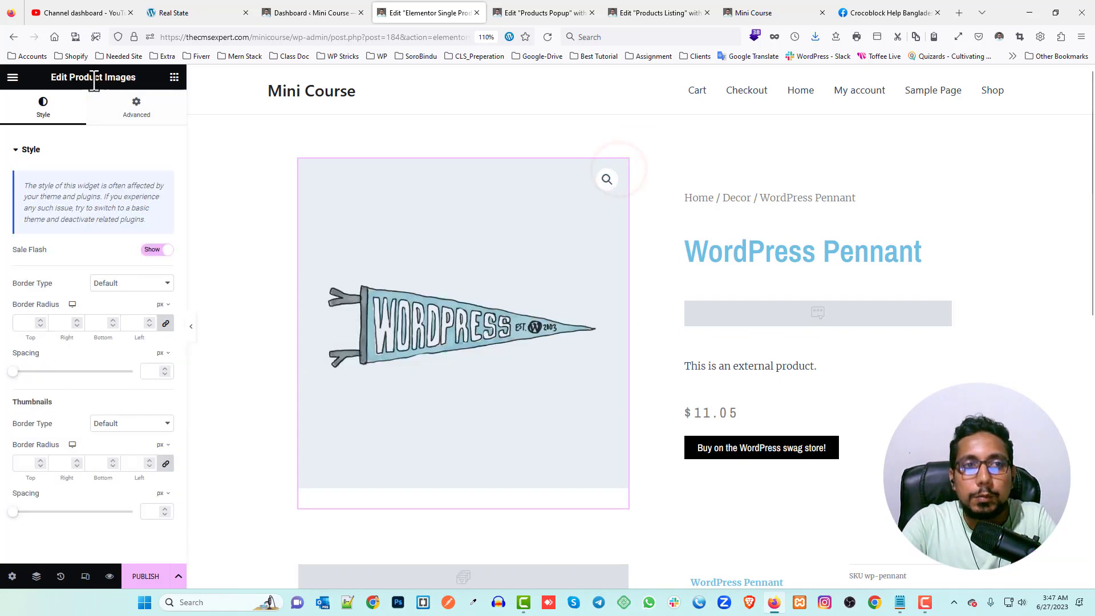
pyautogui.click(811, 201)
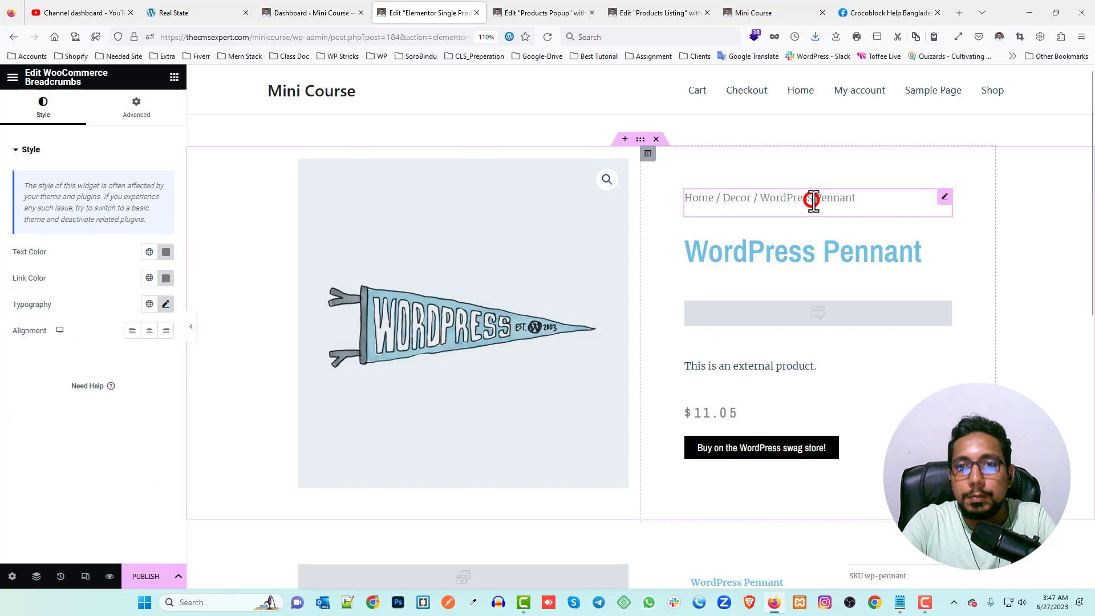
pyautogui.click(802, 243)
pyautogui.click(804, 307)
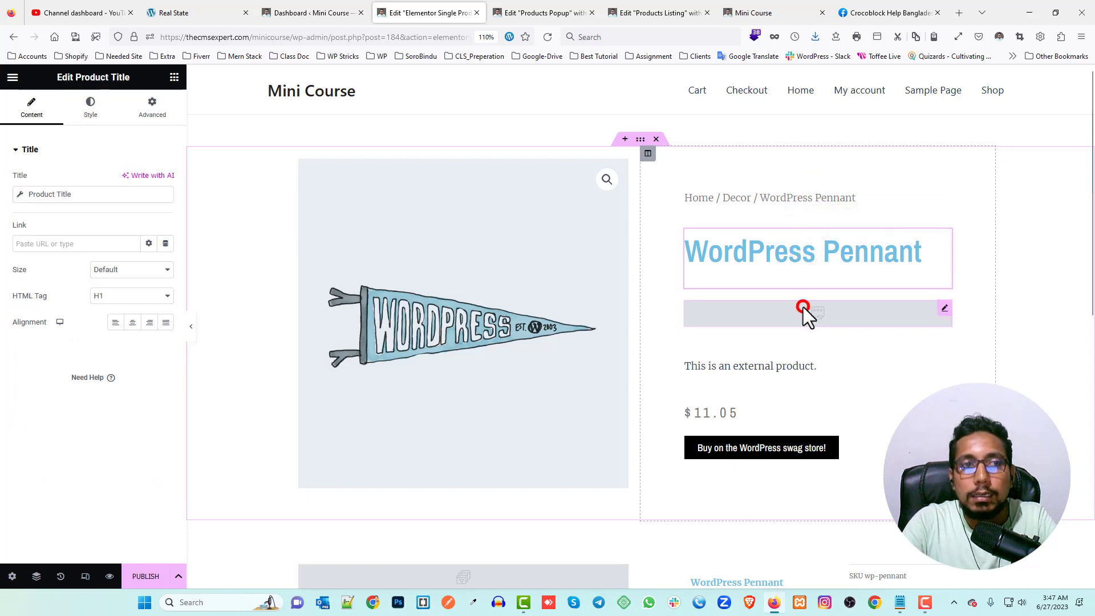
pyautogui.click(804, 358)
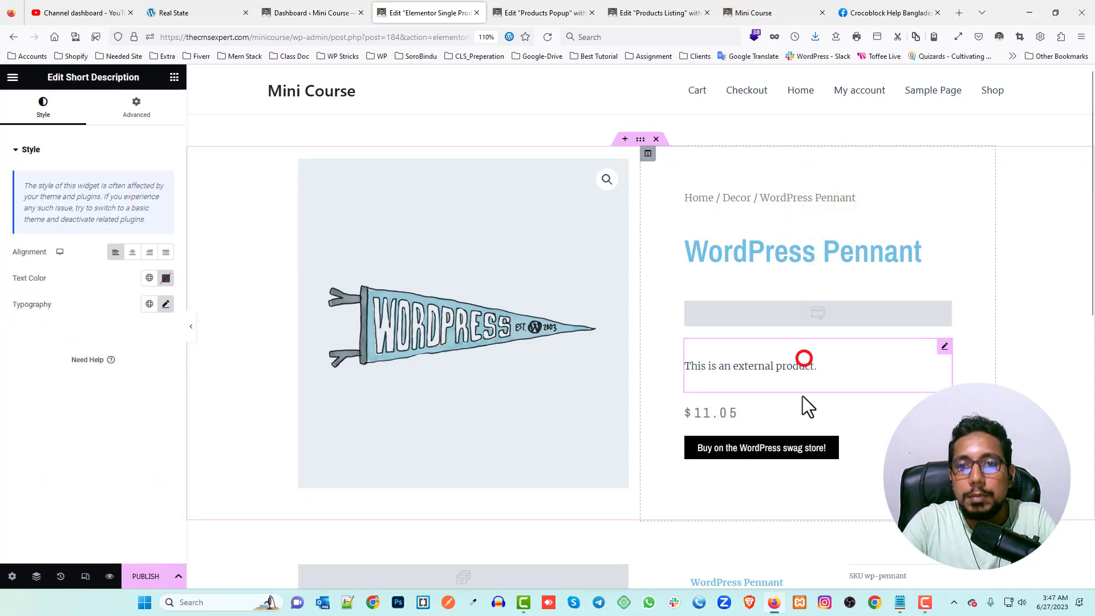
pyautogui.click(790, 412)
pyautogui.scroll(-7, 792, 470)
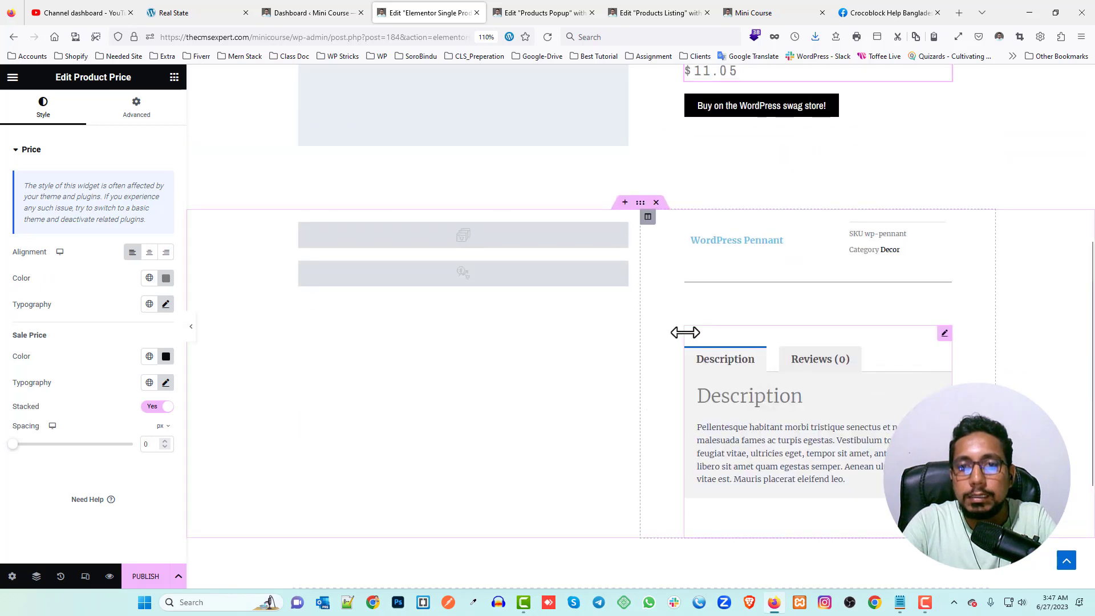
pyautogui.scroll(-2, 521, 328)
pyautogui.scroll(10, 527, 328)
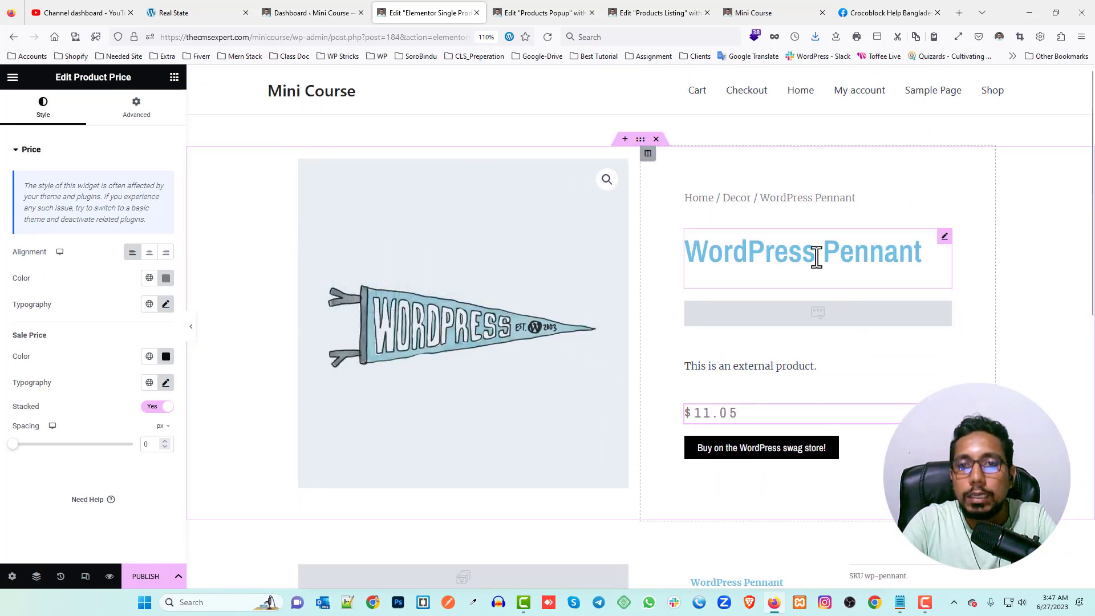
# - Review the template's lower section with the SKU, category and description tabs against the product image section above it
pyautogui.scroll(-1, 657, 285)
pyautogui.scroll(-5, 653, 240)
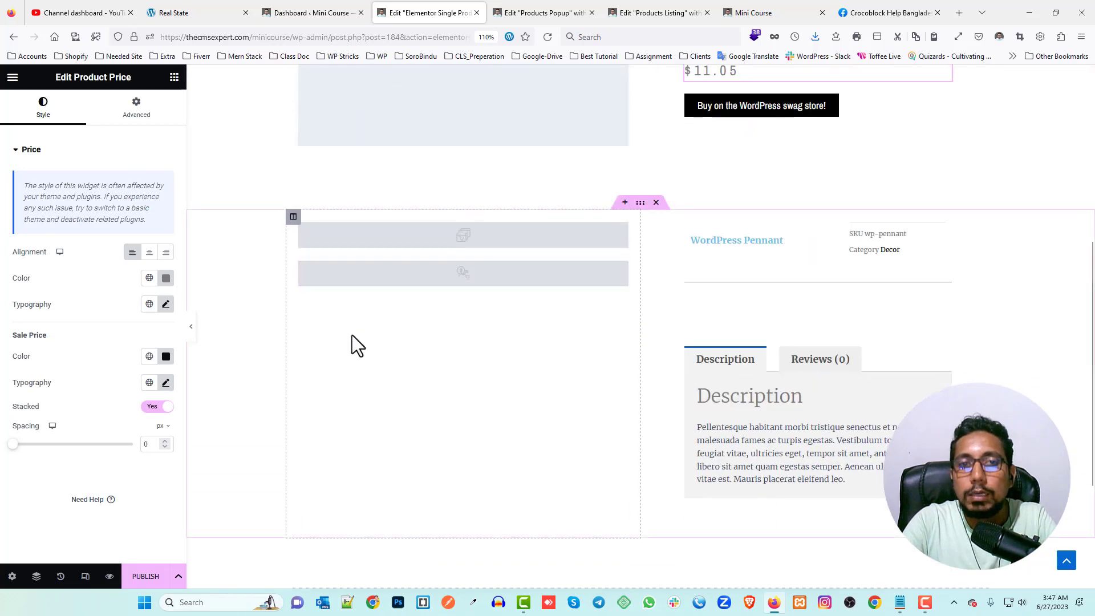
pyautogui.scroll(3, 689, 342)
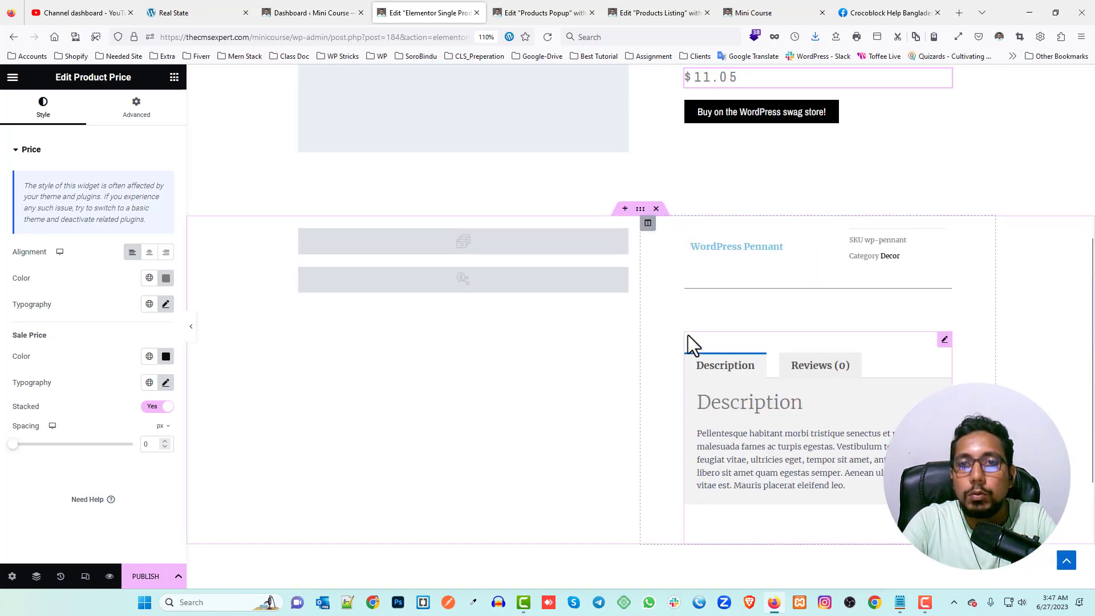
pyautogui.scroll(2, 651, 217)
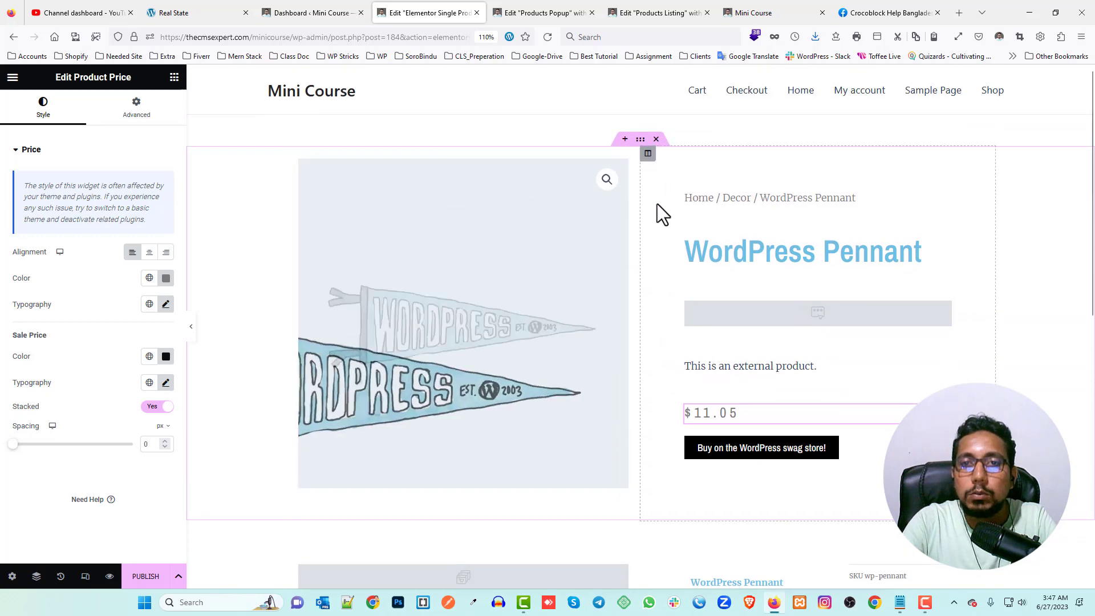
pyautogui.scroll(-4, 656, 225)
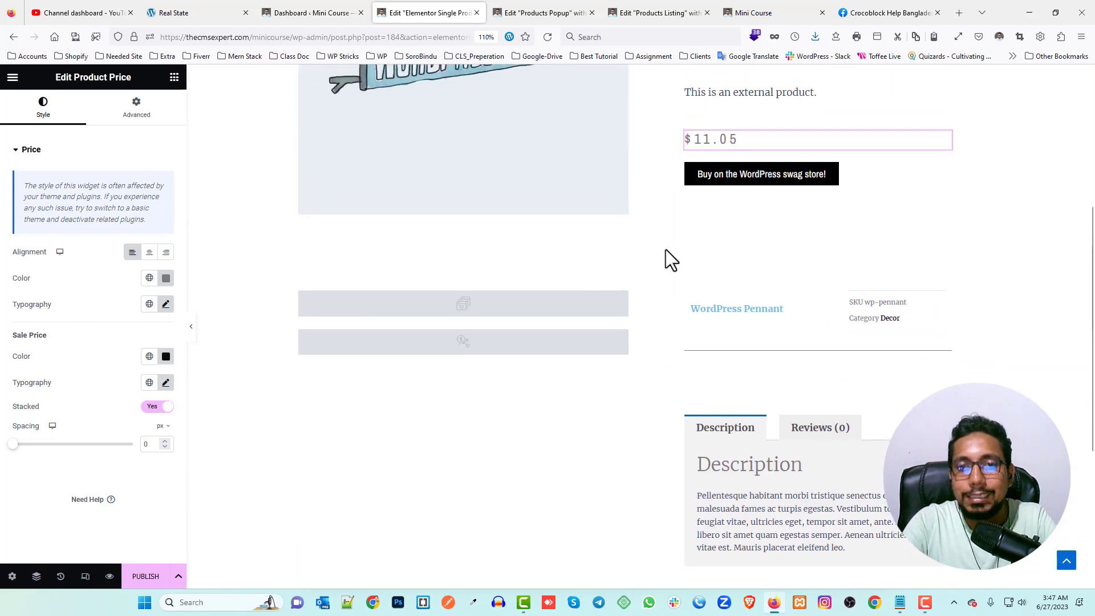
pyautogui.scroll(4, 670, 251)
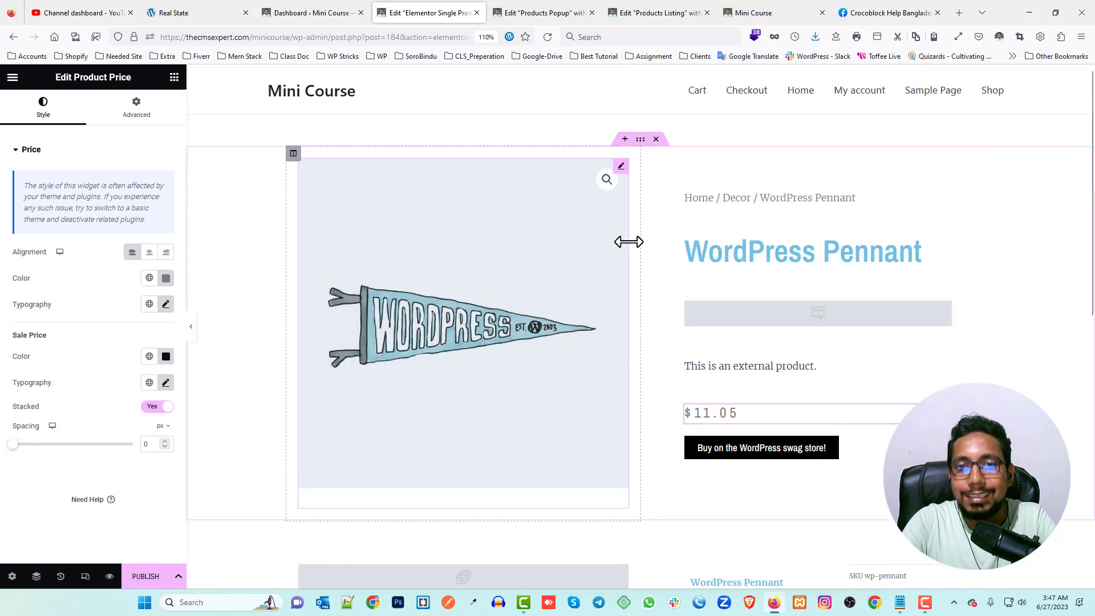
pyautogui.scroll(-2, 652, 197)
pyautogui.scroll(2, 648, 154)
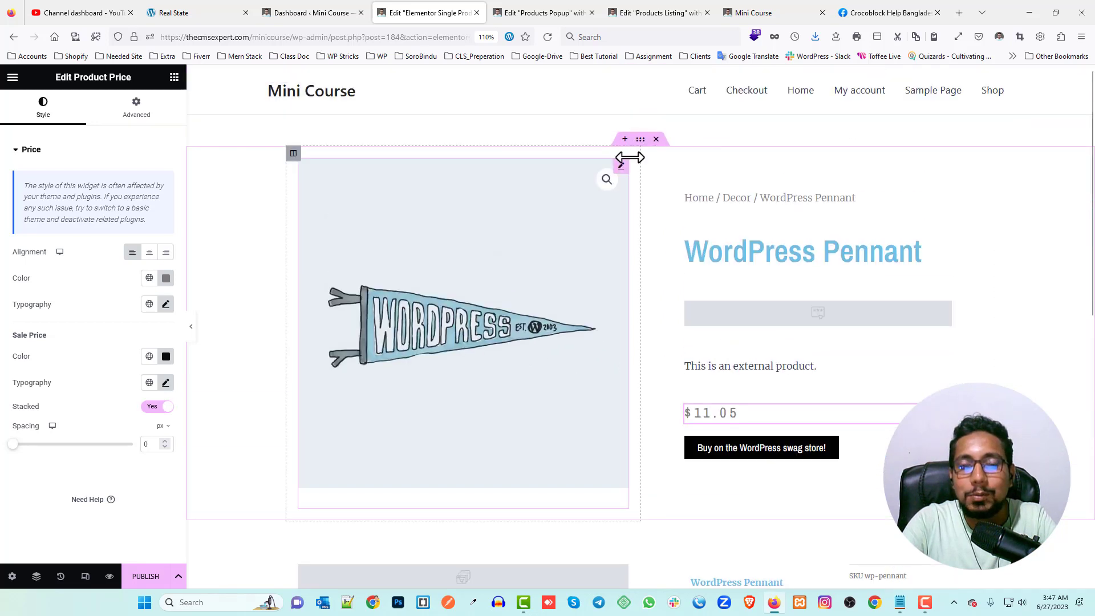
# - Publish the Single Product template with a display condition that includes Products
pyautogui.click(640, 139)
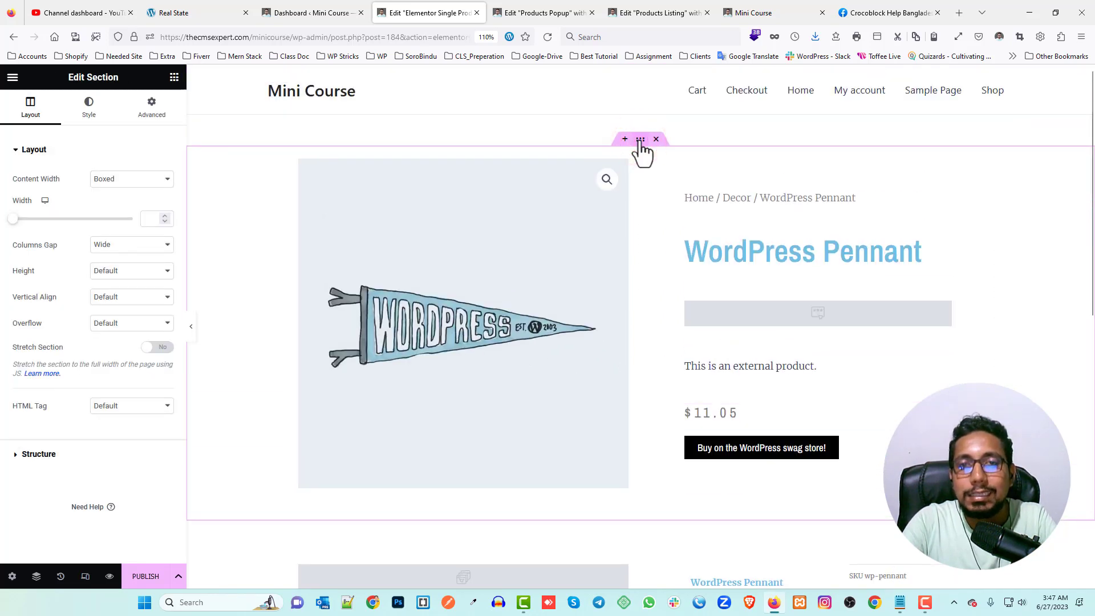
pyautogui.click(143, 578)
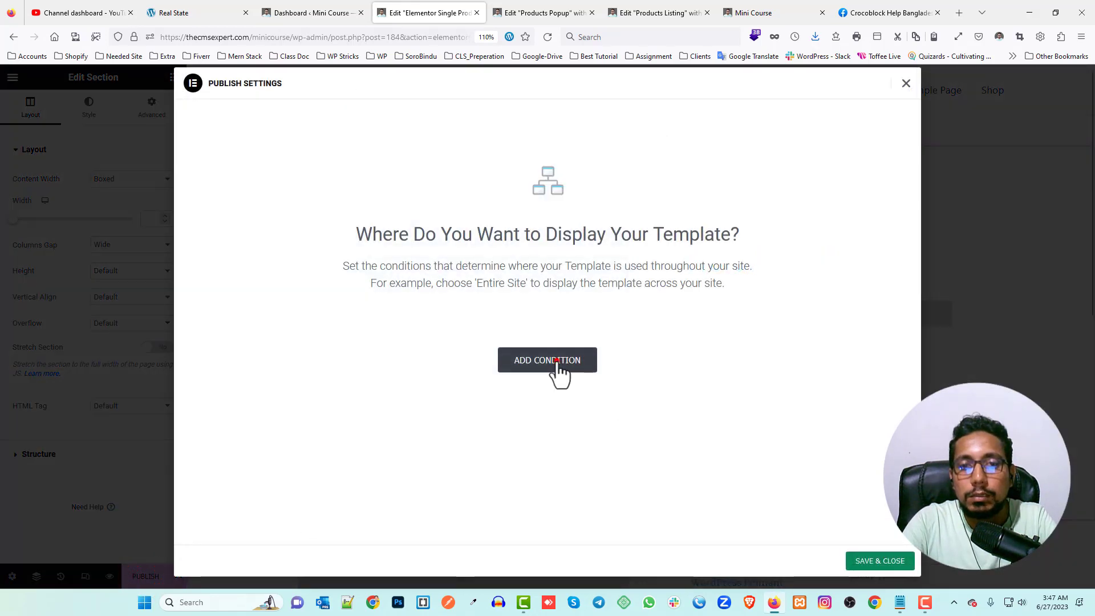
pyautogui.click(557, 361)
pyautogui.click(497, 338)
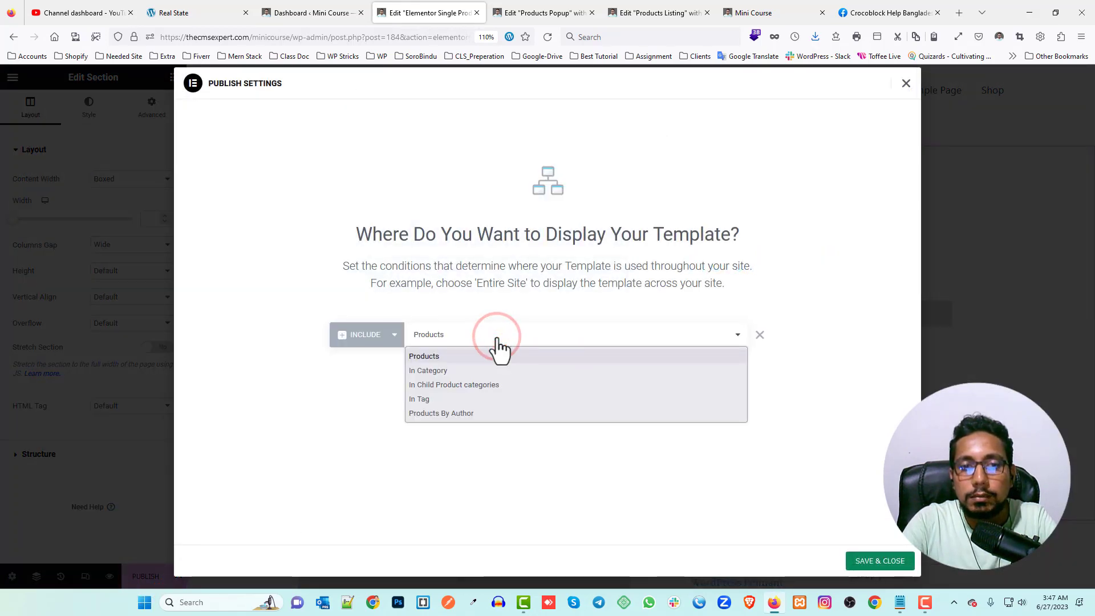
pyautogui.click(497, 338)
pyautogui.click(881, 560)
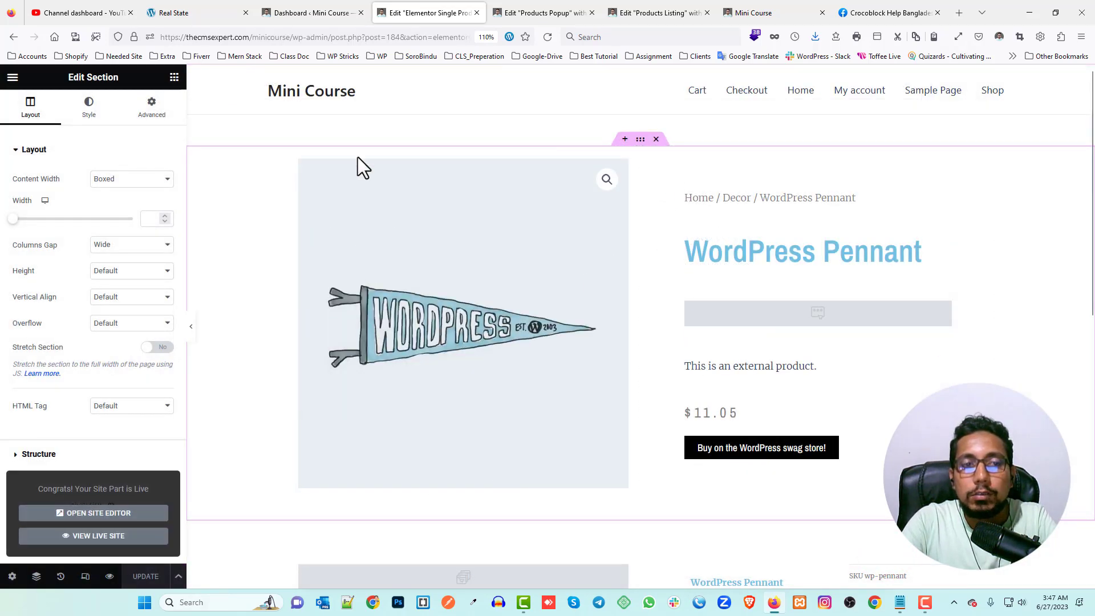
# - Save the Single Product design to the library as a template named "Product page for popup" and close the library
pyautogui.click(406, 127)
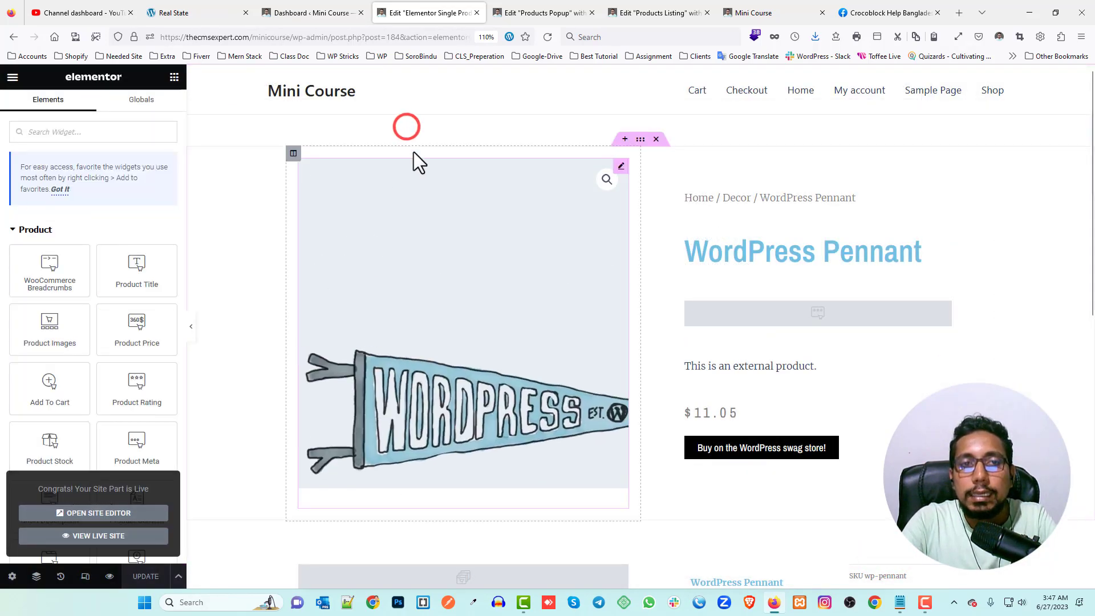
pyautogui.click(178, 578)
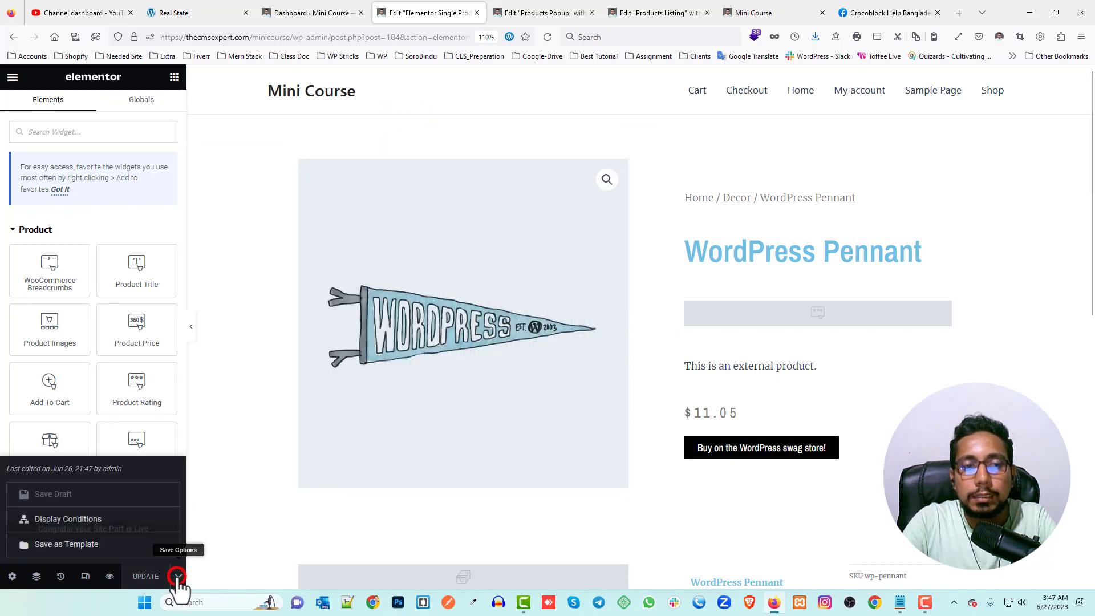
pyautogui.click(90, 546)
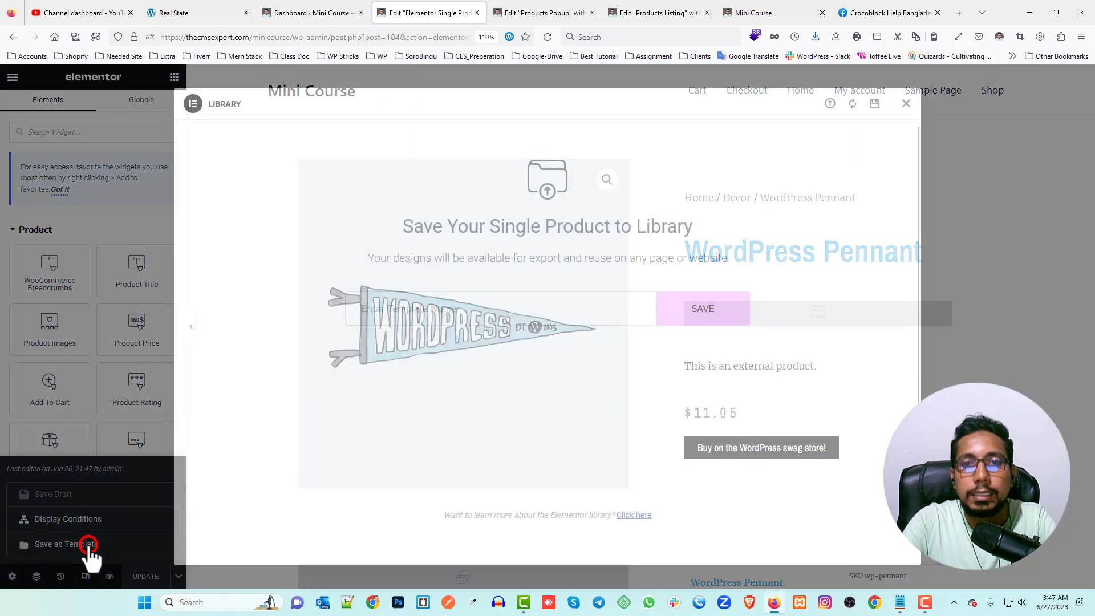
pyautogui.click(476, 314)
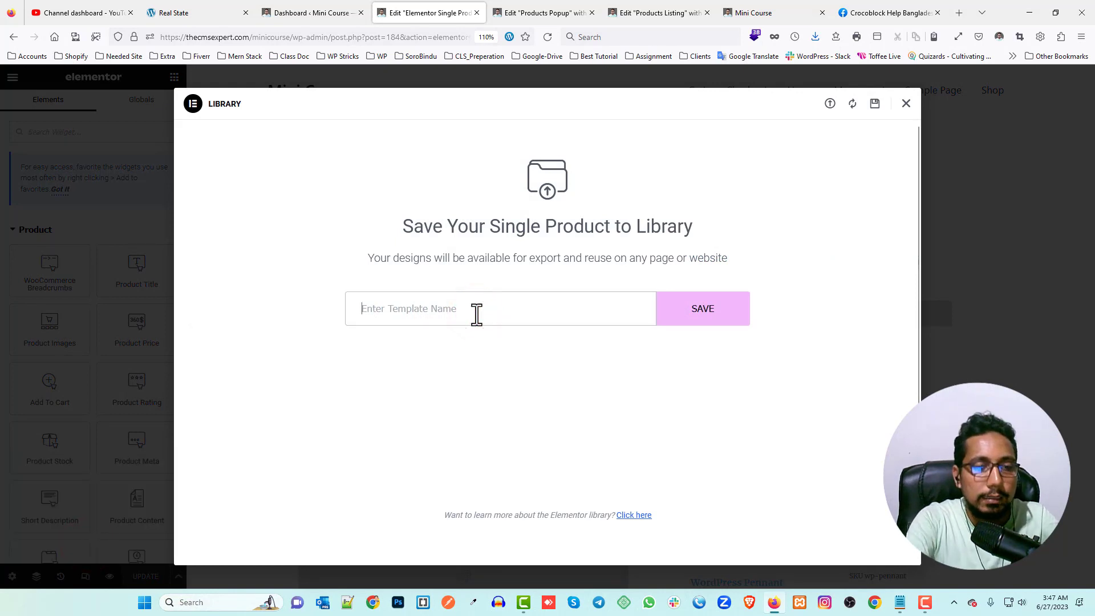
pyautogui.write('Pr')
pyautogui.press('BackSpace')
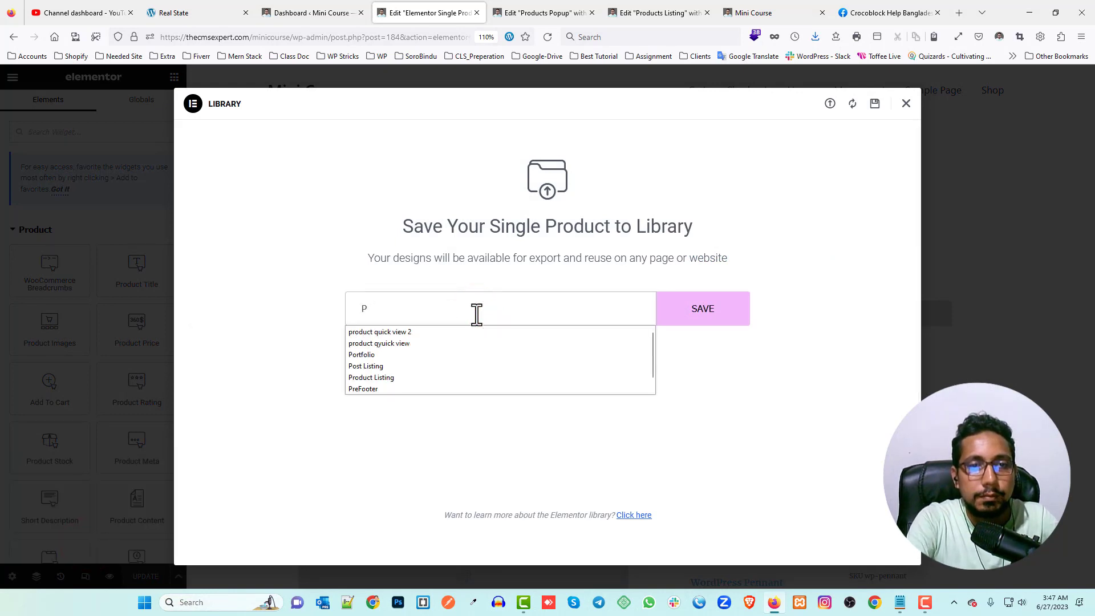
pyautogui.write('roduct')
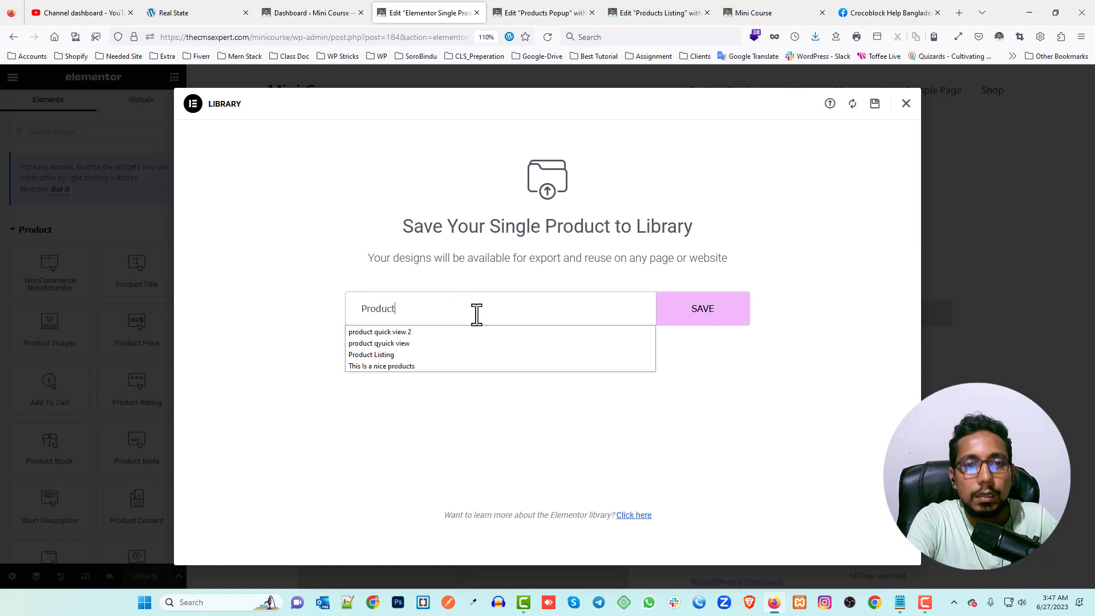
pyautogui.write(' p')
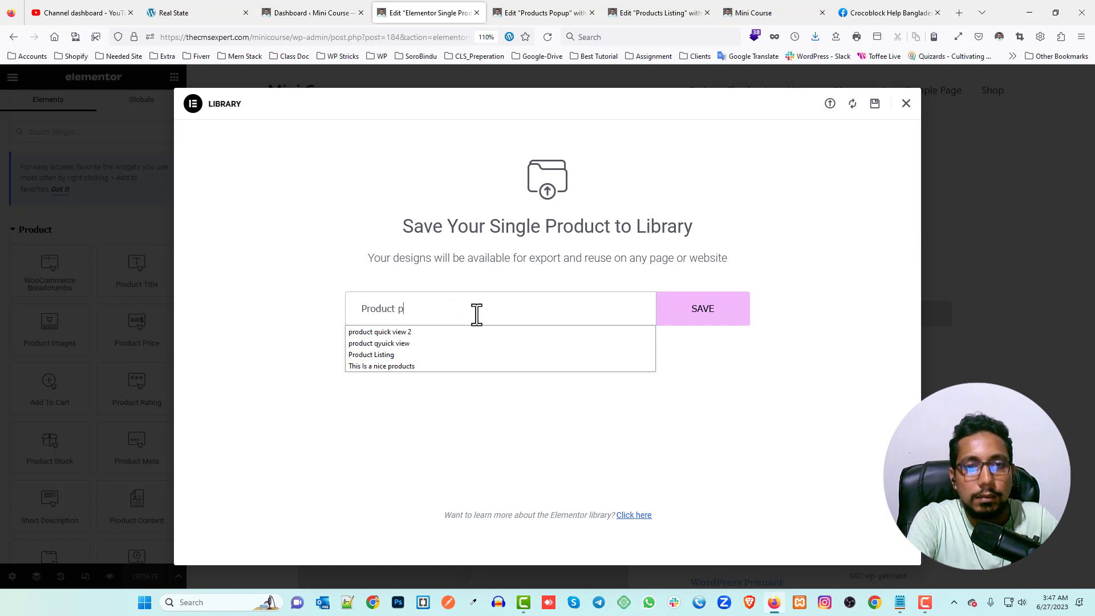
pyautogui.write('age for popup')
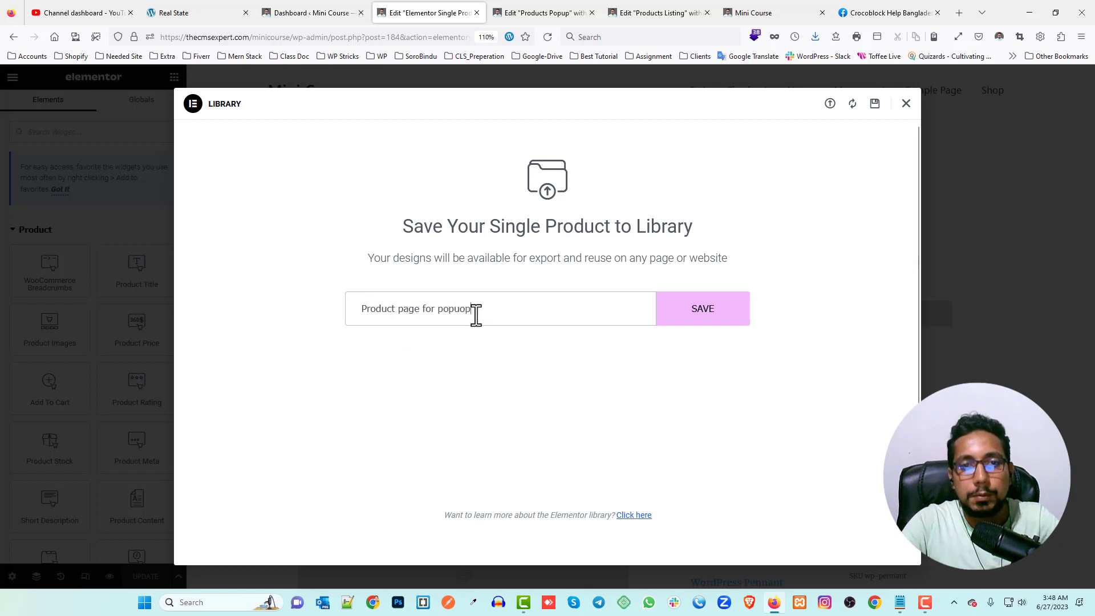
pyautogui.click(707, 313)
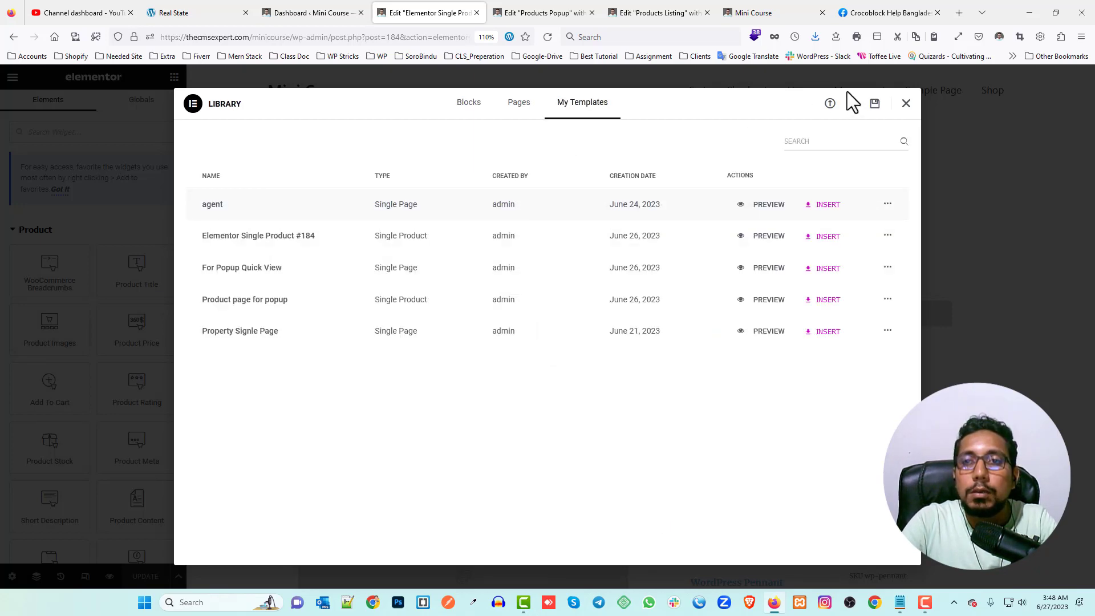
pyautogui.click(907, 104)
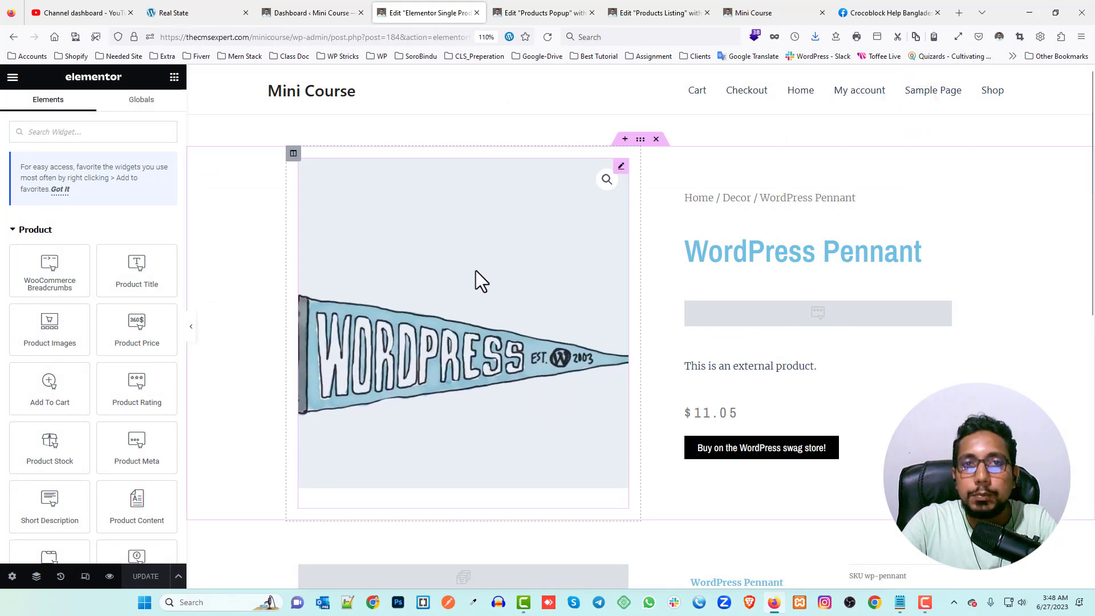
# - Reload the Products Popup editor and insert the saved template "Product page for popup" without applying its page settings
pyautogui.click(533, 15)
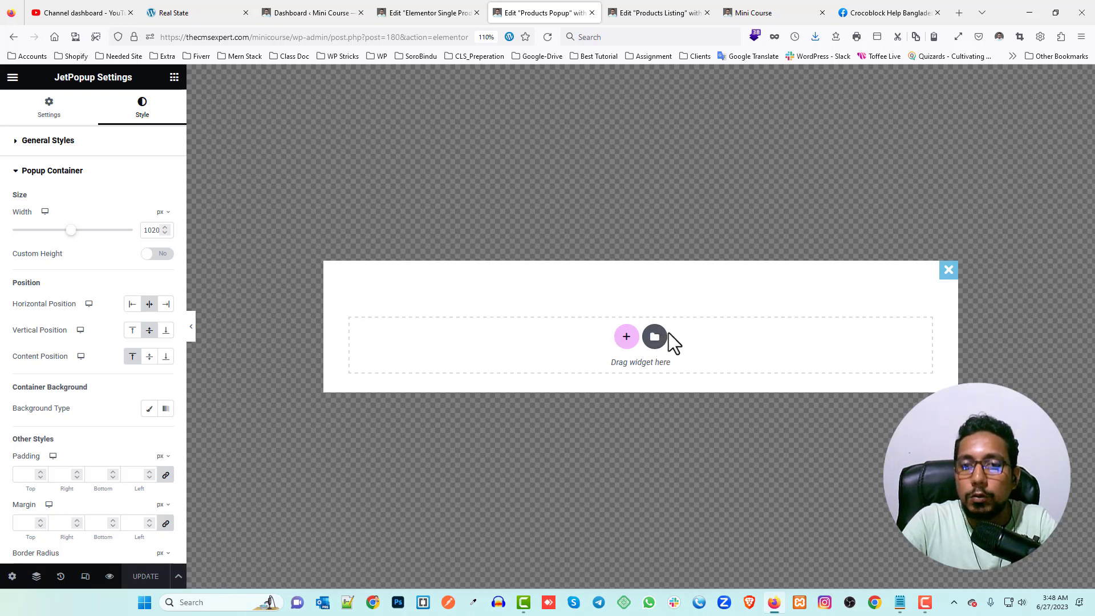
pyautogui.click(552, 39)
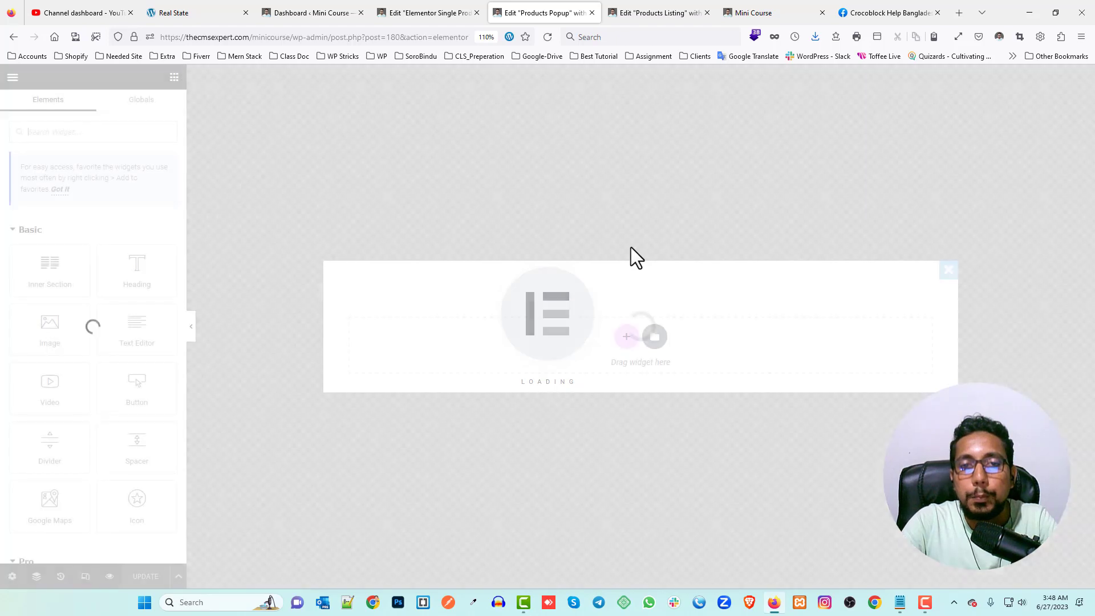
pyautogui.click(655, 338)
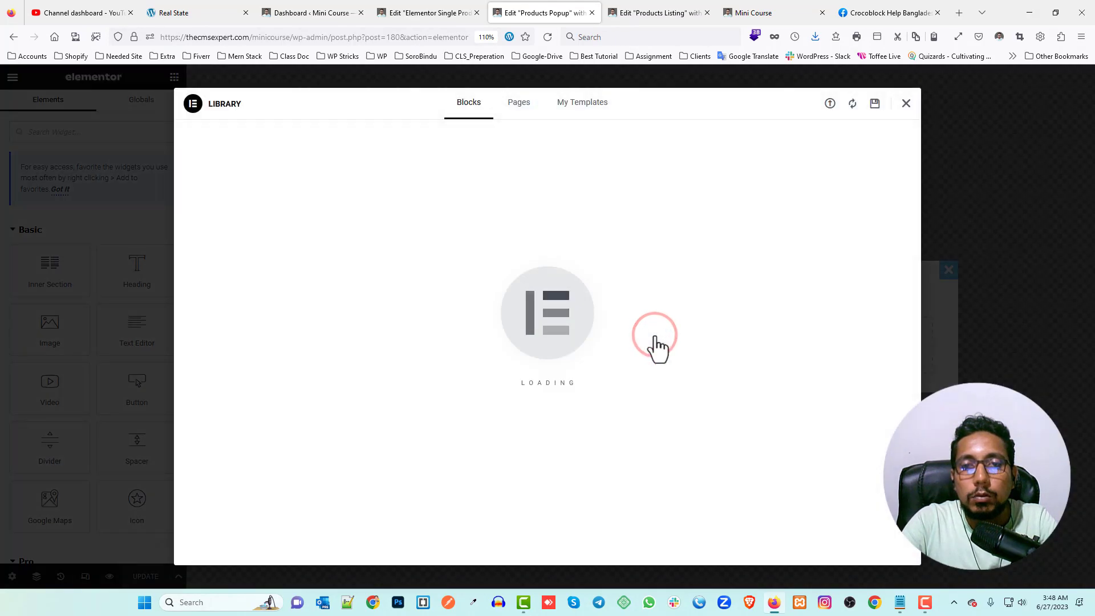
pyautogui.click(582, 105)
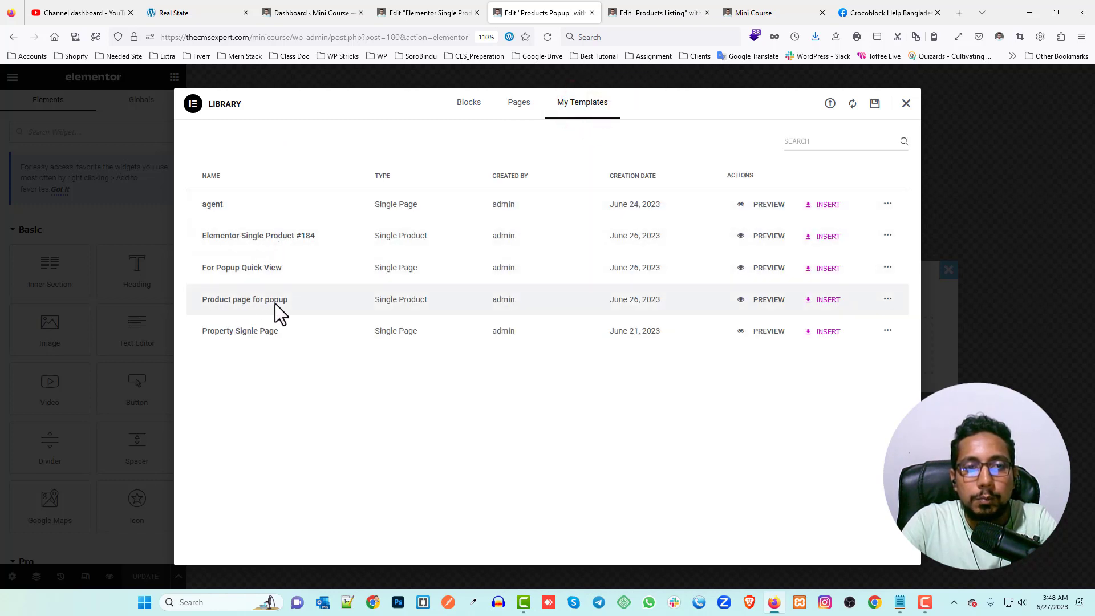
pyautogui.click(833, 302)
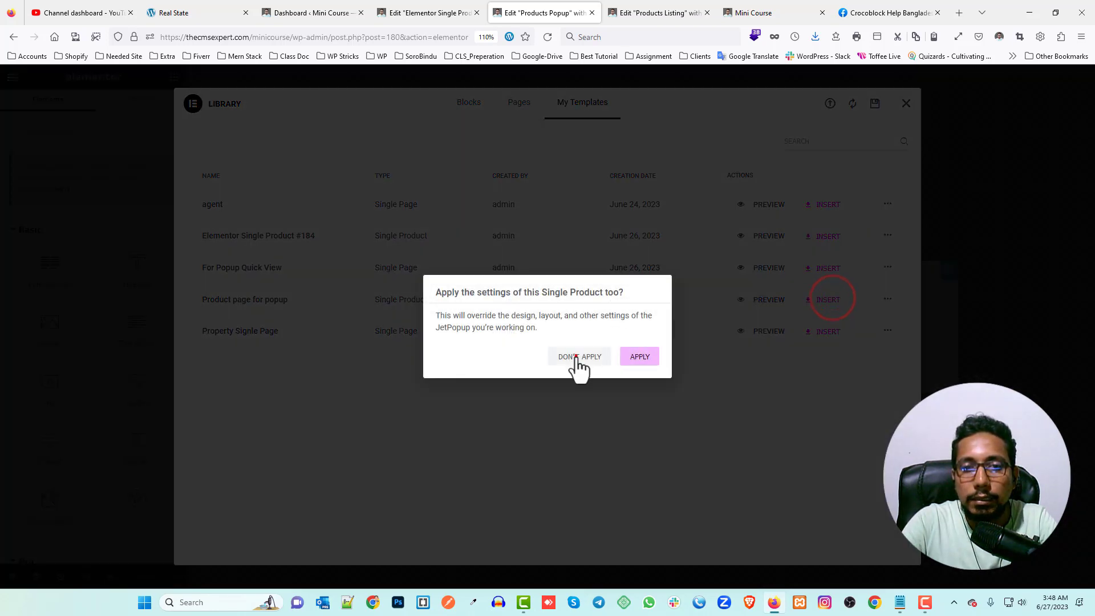
pyautogui.click(579, 357)
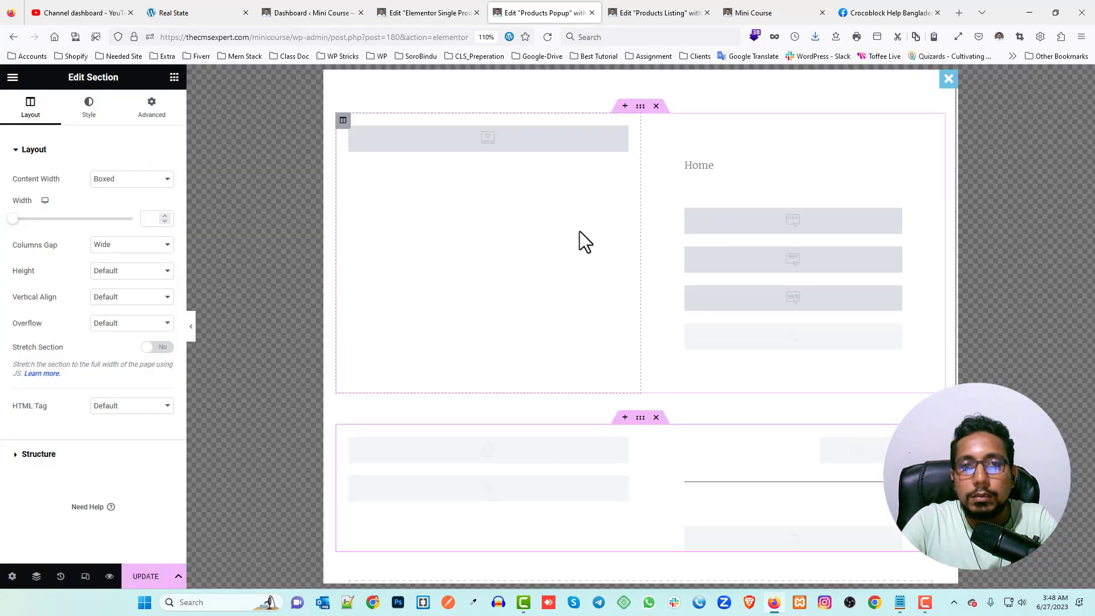
pyautogui.scroll(-2, 631, 218)
pyautogui.scroll(2, 583, 241)
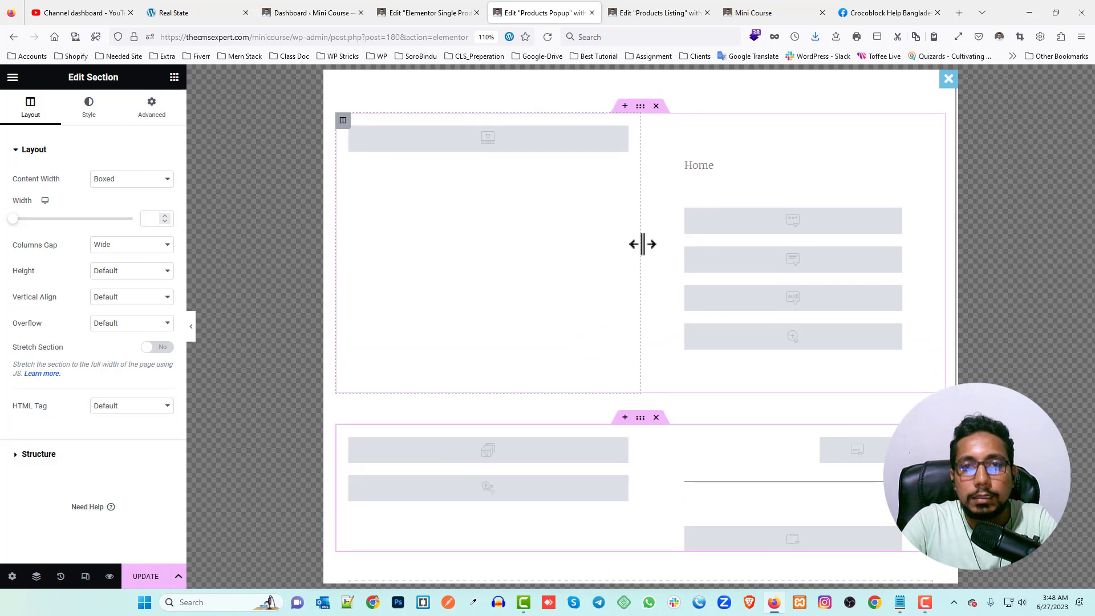
# - Enable Loading content with Ajax and Force Loading in the popup's settings, and update the popup
pyautogui.click(12, 577)
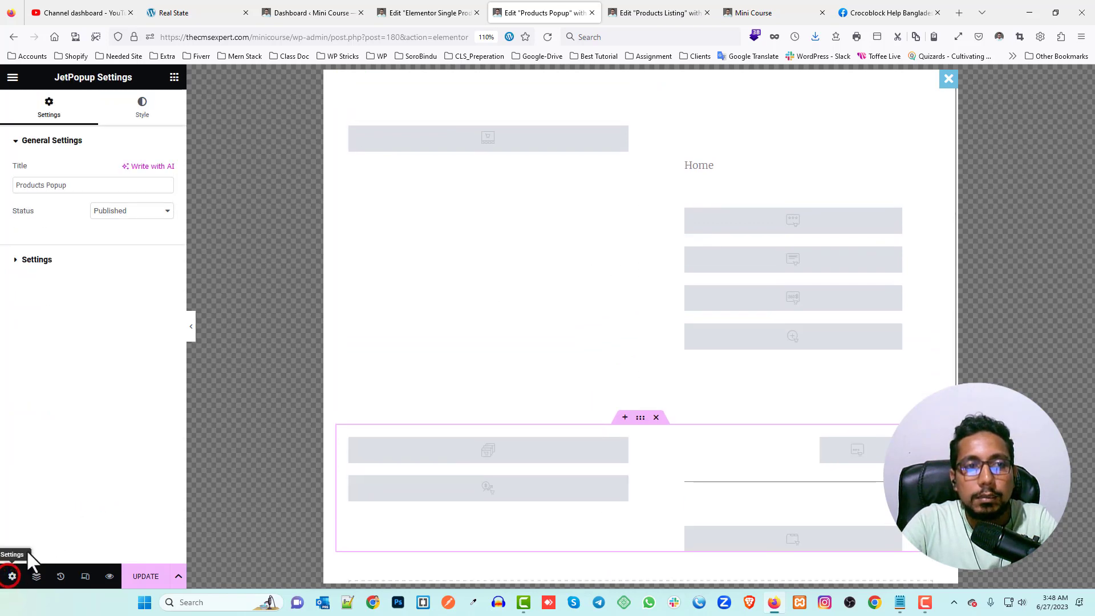
pyautogui.click(53, 264)
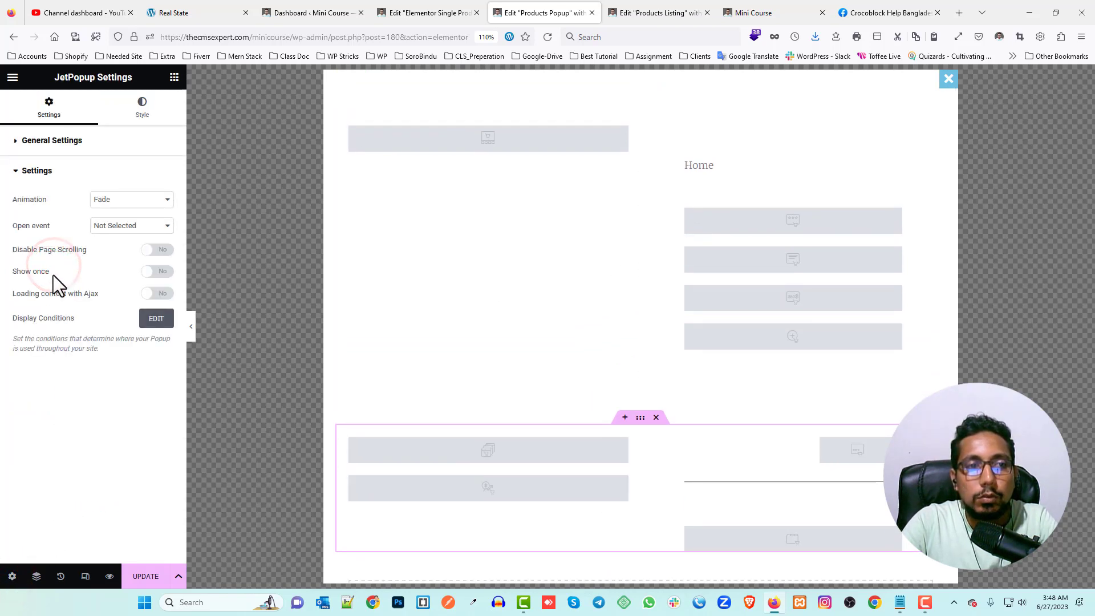
pyautogui.click(155, 293)
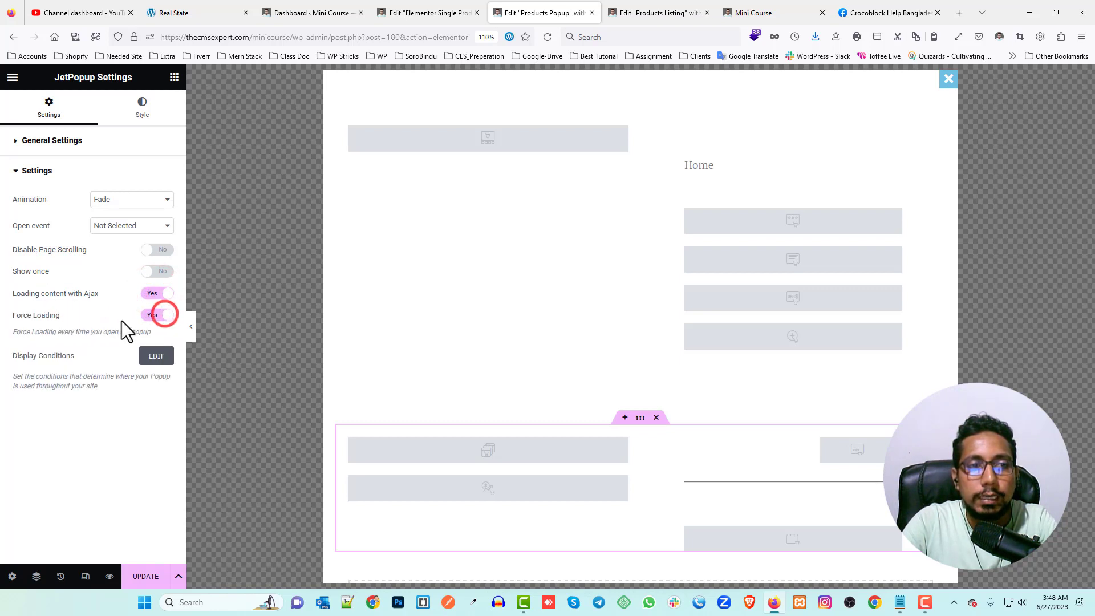
pyautogui.click(147, 577)
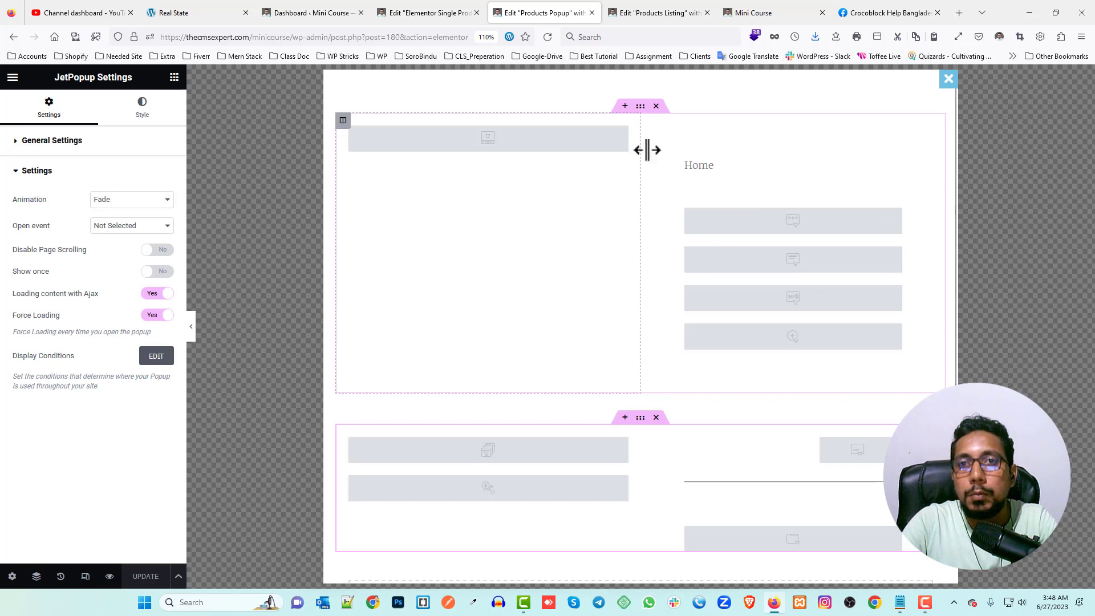
# - In the Products Listing editor, attach the Products Popup to the Quick View button through its JetPopup settings
pyautogui.click(672, 10)
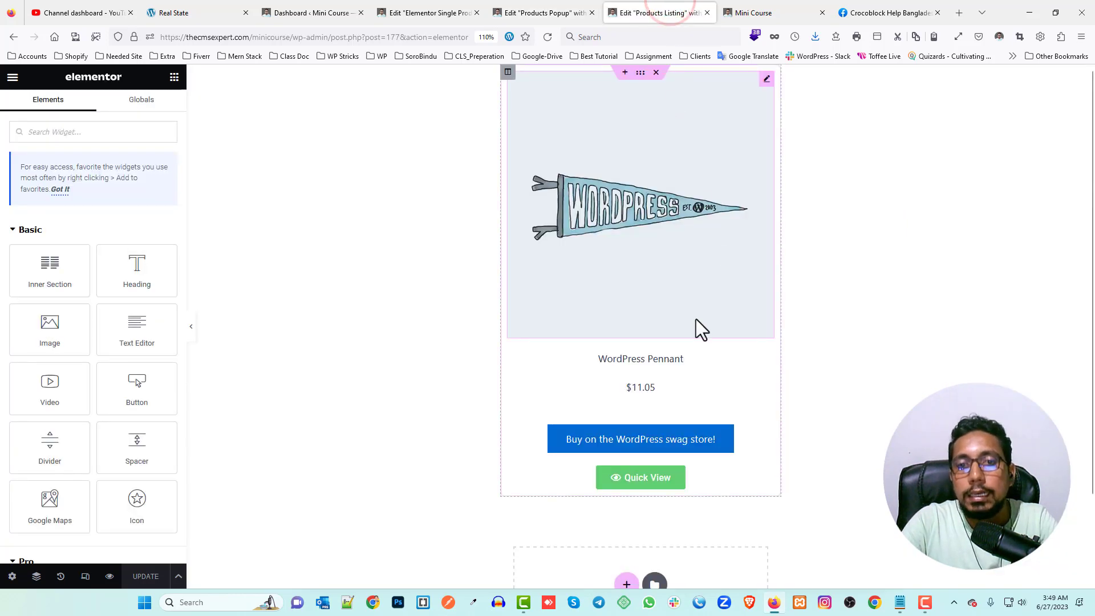
pyautogui.scroll(-2, 605, 337)
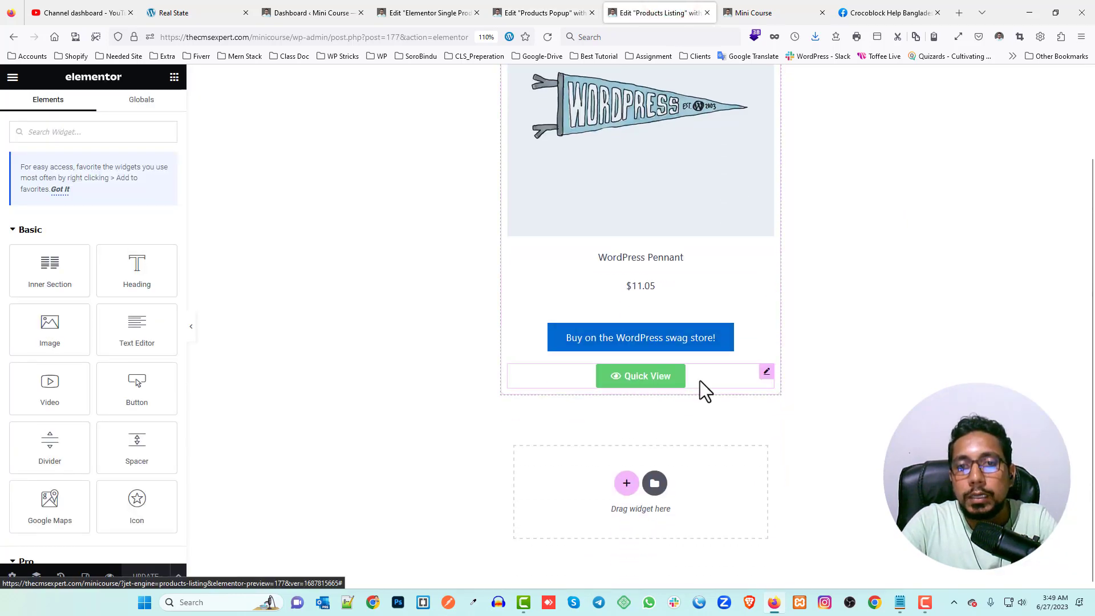
pyautogui.click(767, 373)
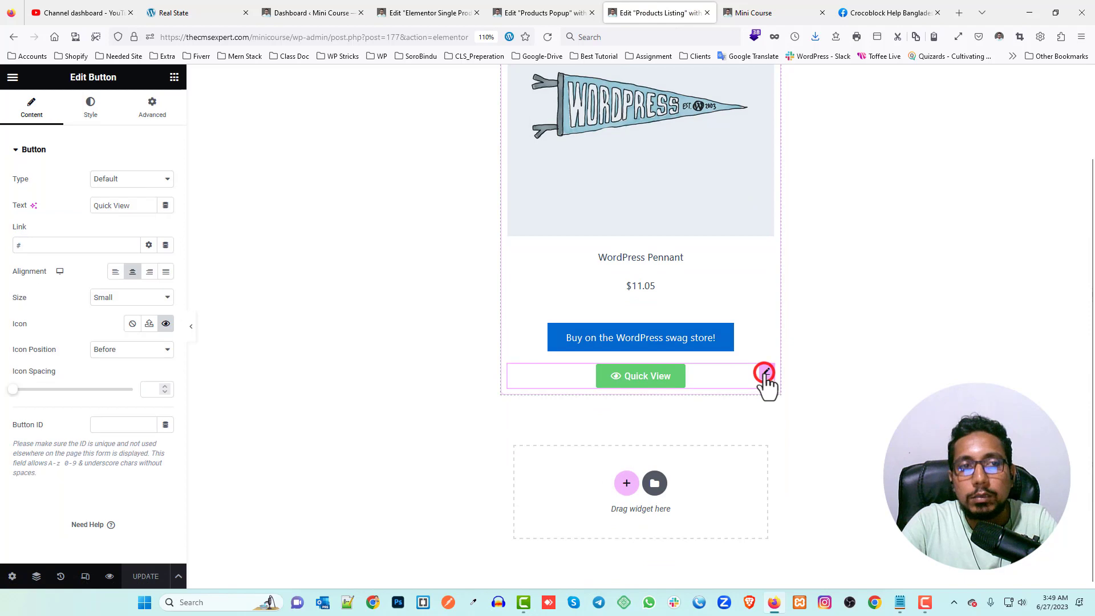
pyautogui.click(148, 114)
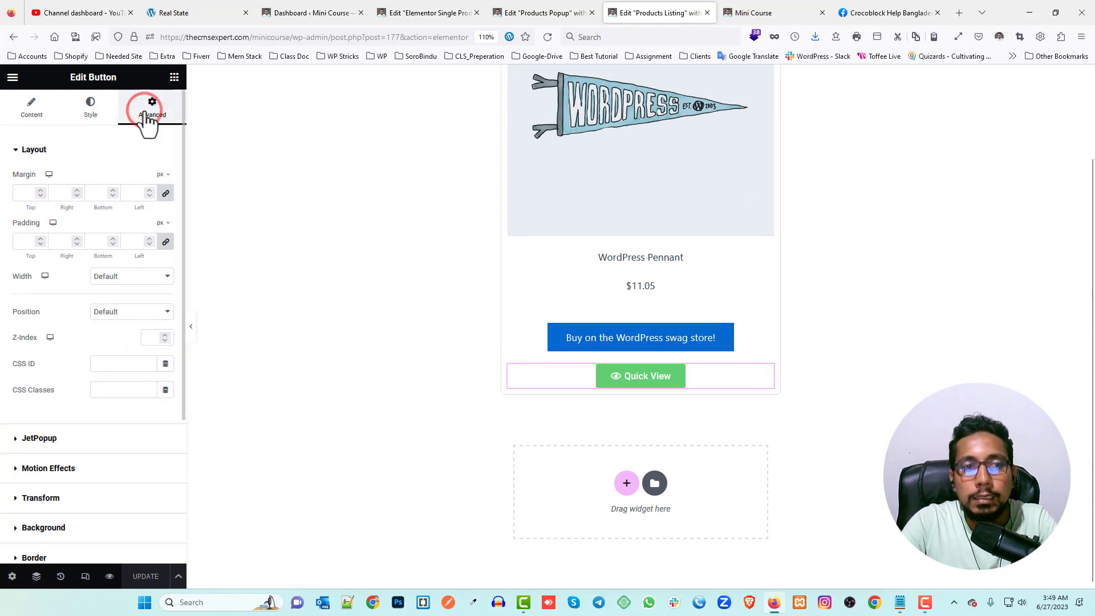
pyautogui.click(68, 439)
pyautogui.click(108, 210)
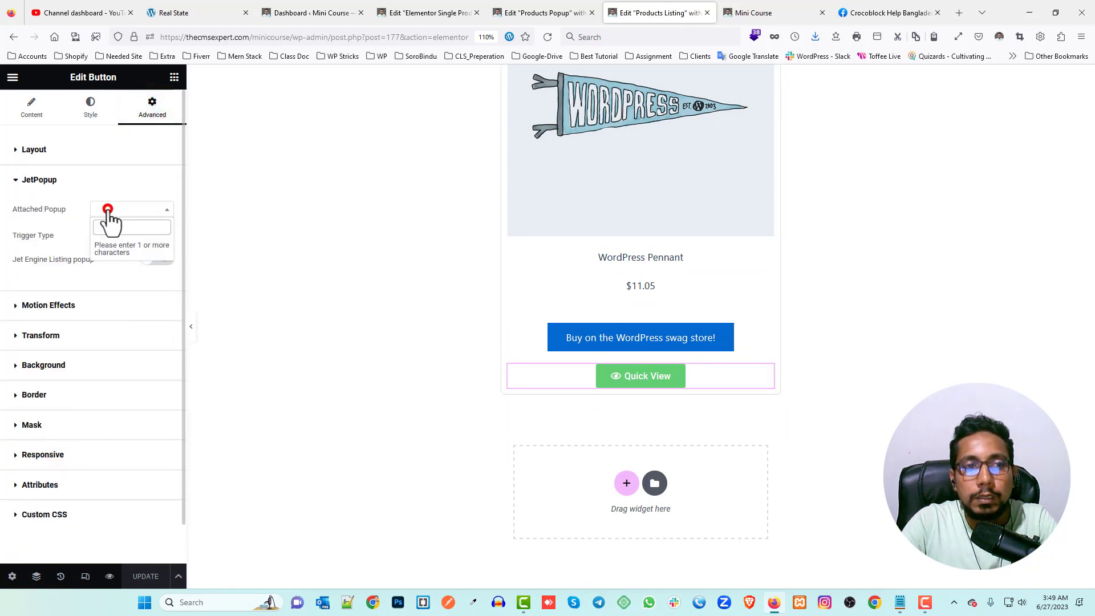
pyautogui.write('pro')
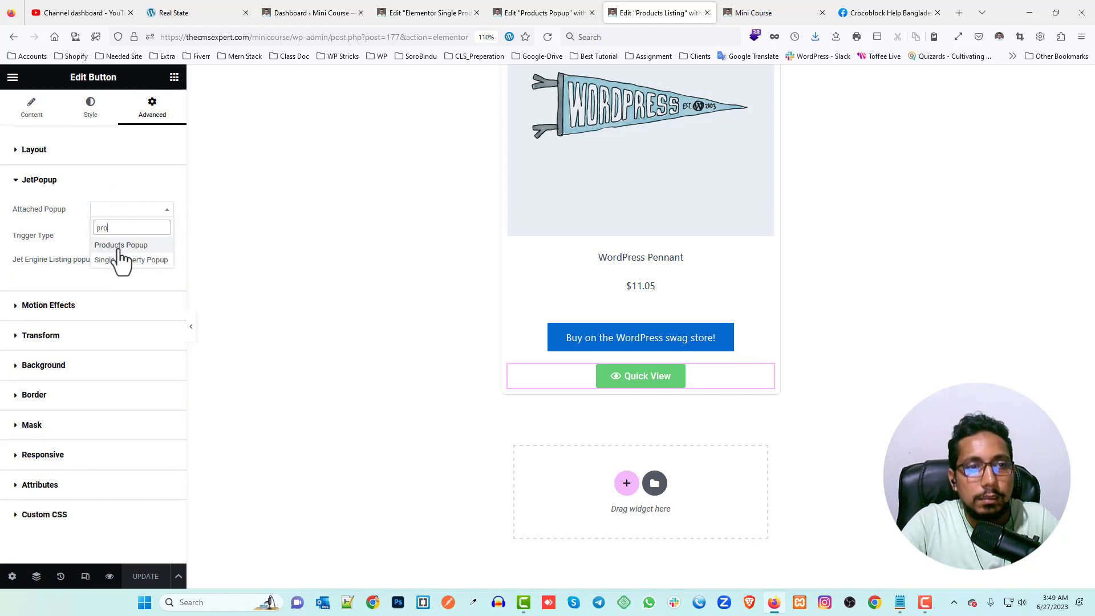
pyautogui.click(123, 247)
# - Set the popup's trigger type to Click On Button, enable Jet Engine Listing popup, and update the listing
pyautogui.click(117, 235)
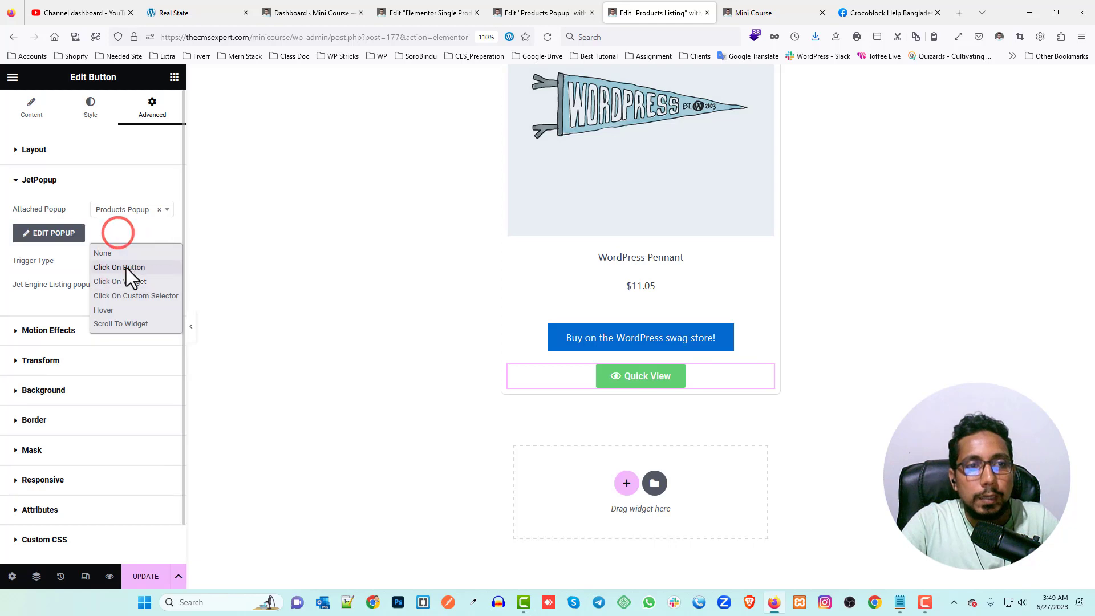
pyautogui.click(125, 269)
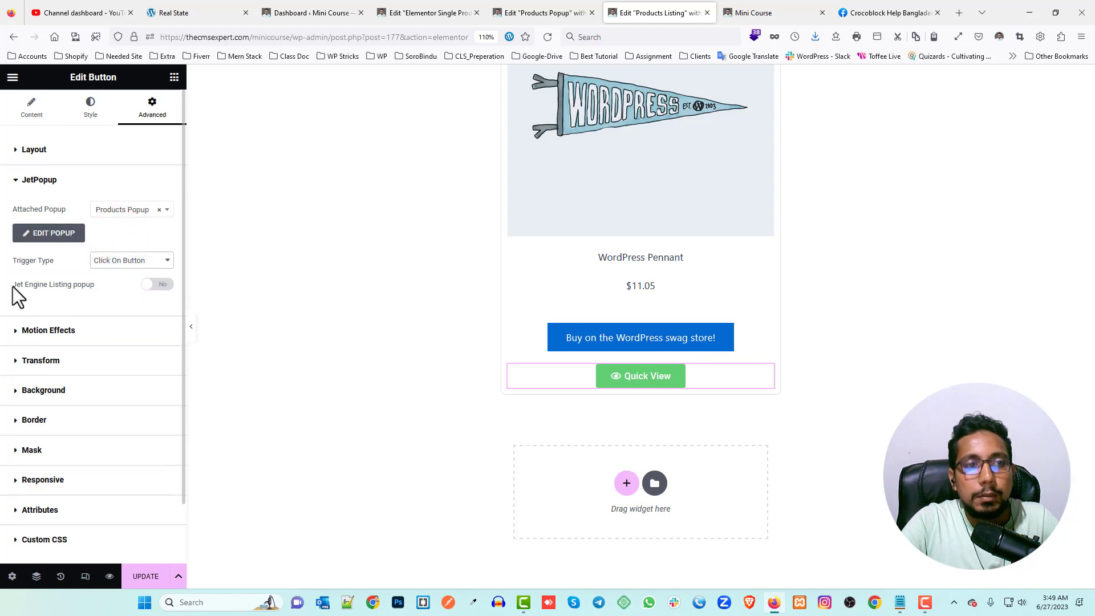
pyautogui.click(154, 286)
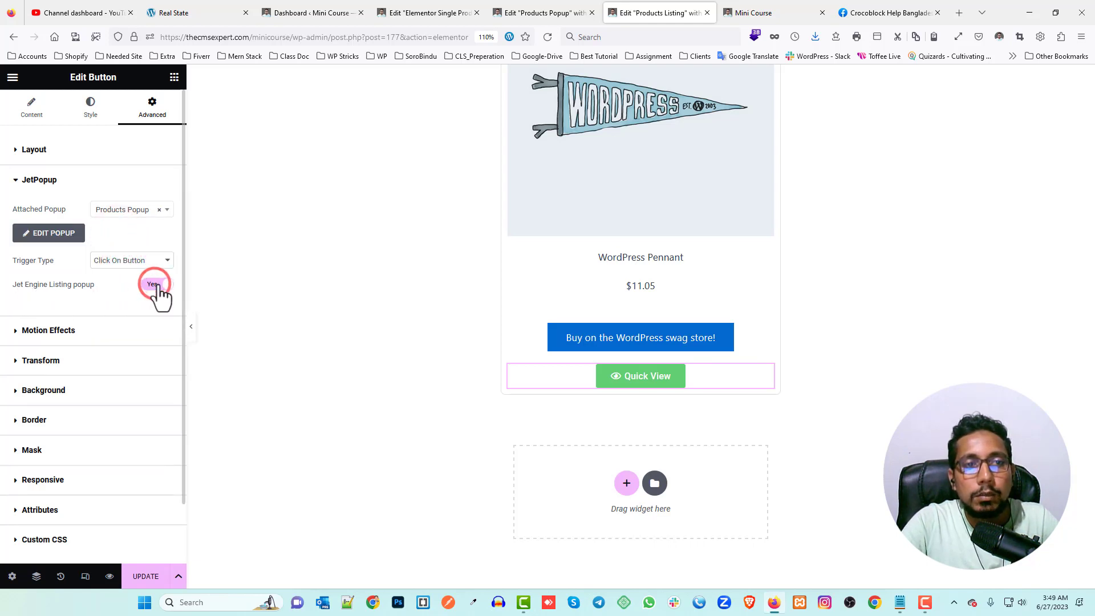
pyautogui.click(143, 576)
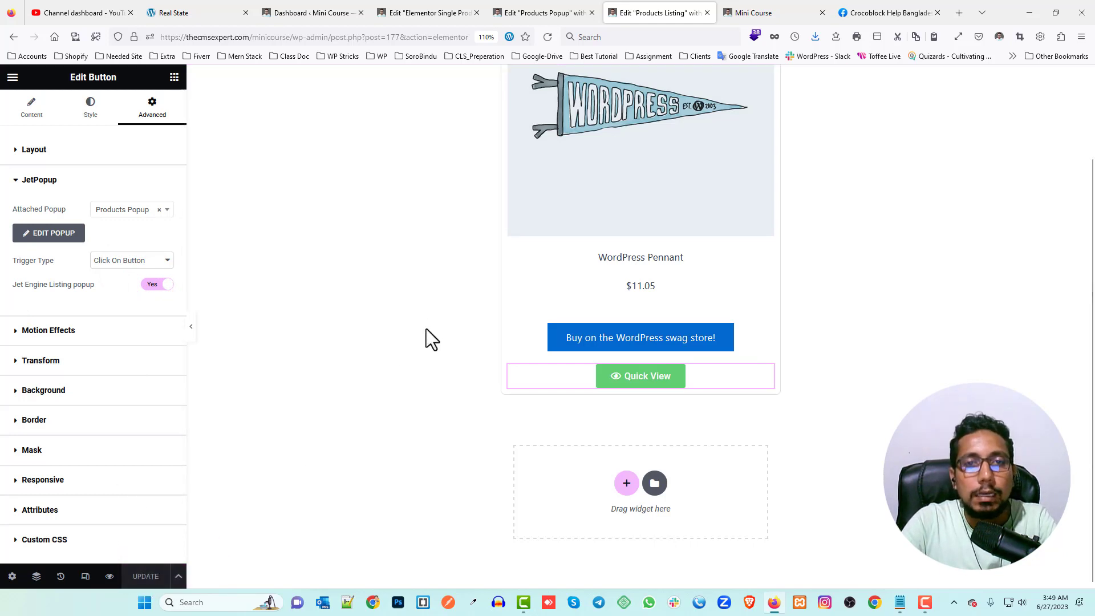
# - Find the Home page in the dashboard's list of all pages and open it for editing with Elementor
pyautogui.scroll(2, 628, 214)
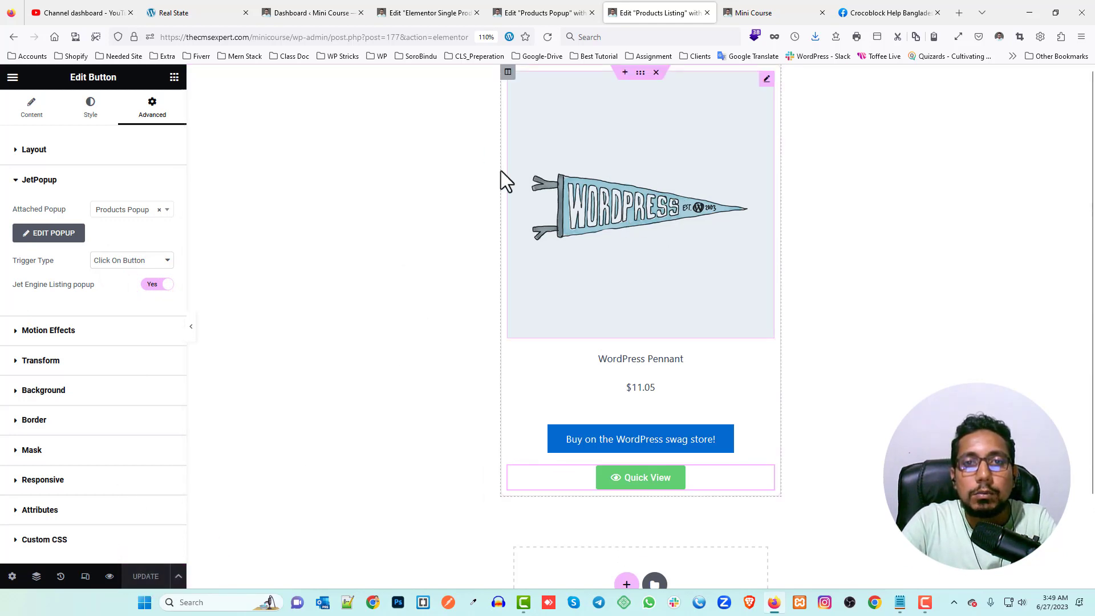
pyautogui.click(778, 10)
pyautogui.scroll(-1, 465, 273)
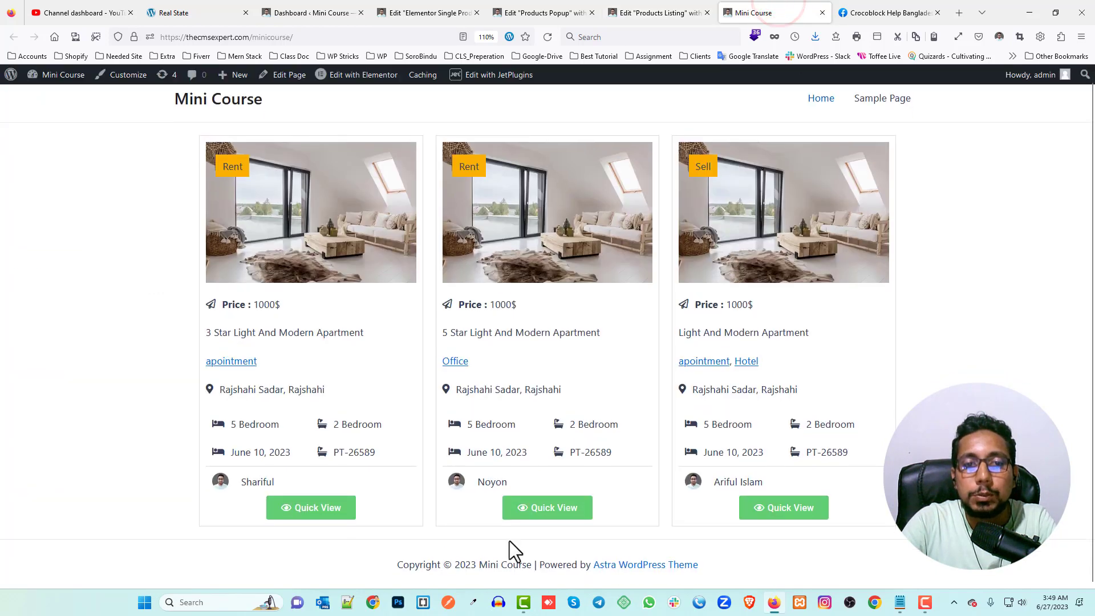
pyautogui.click(320, 12)
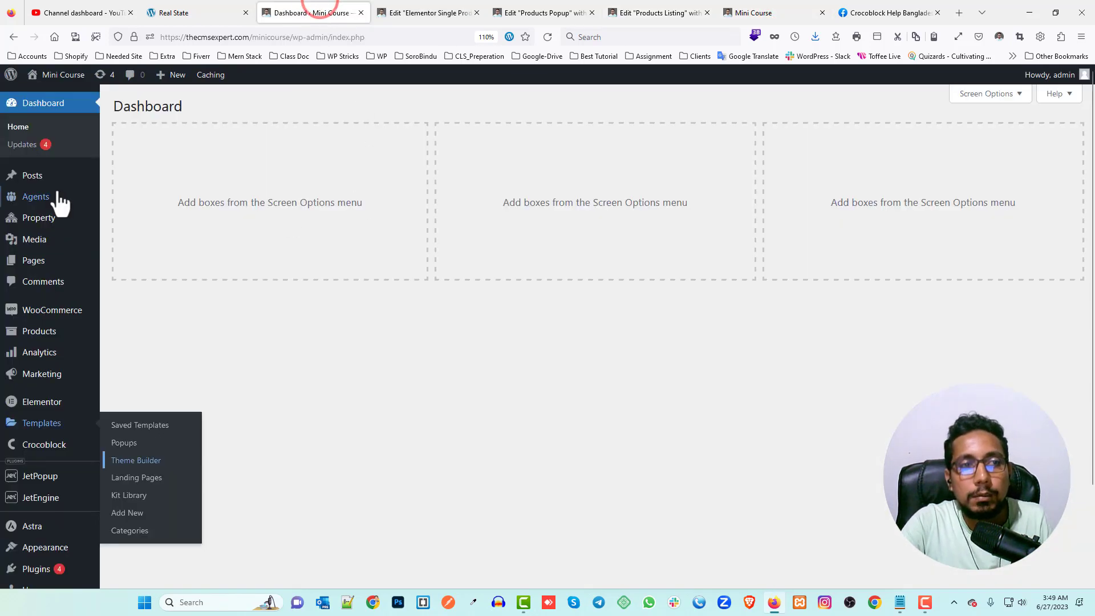
pyautogui.moveTo(36, 268)
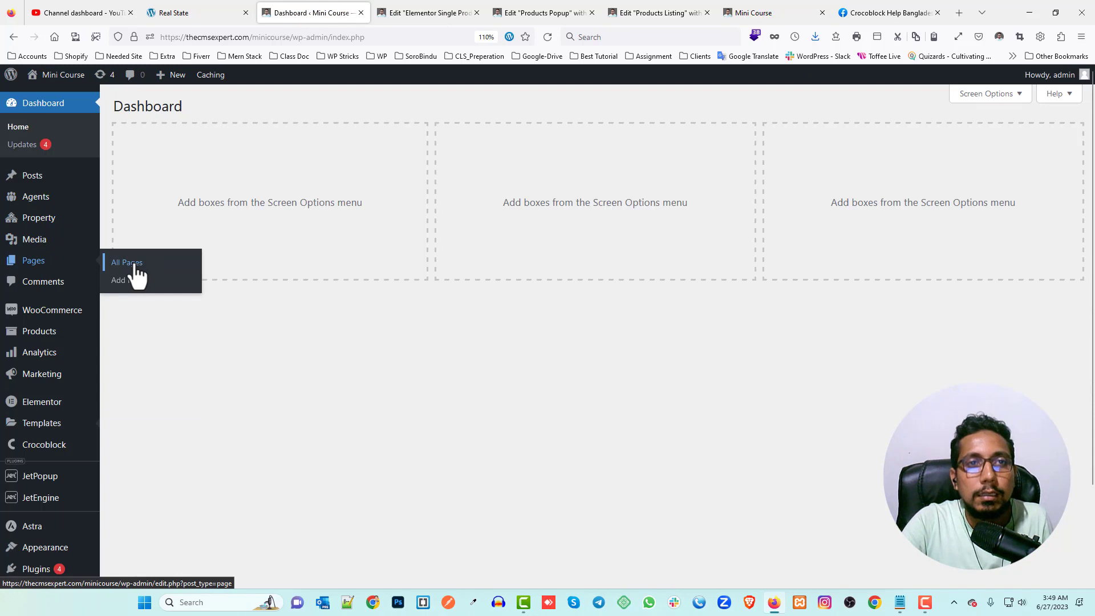
pyautogui.click(135, 262)
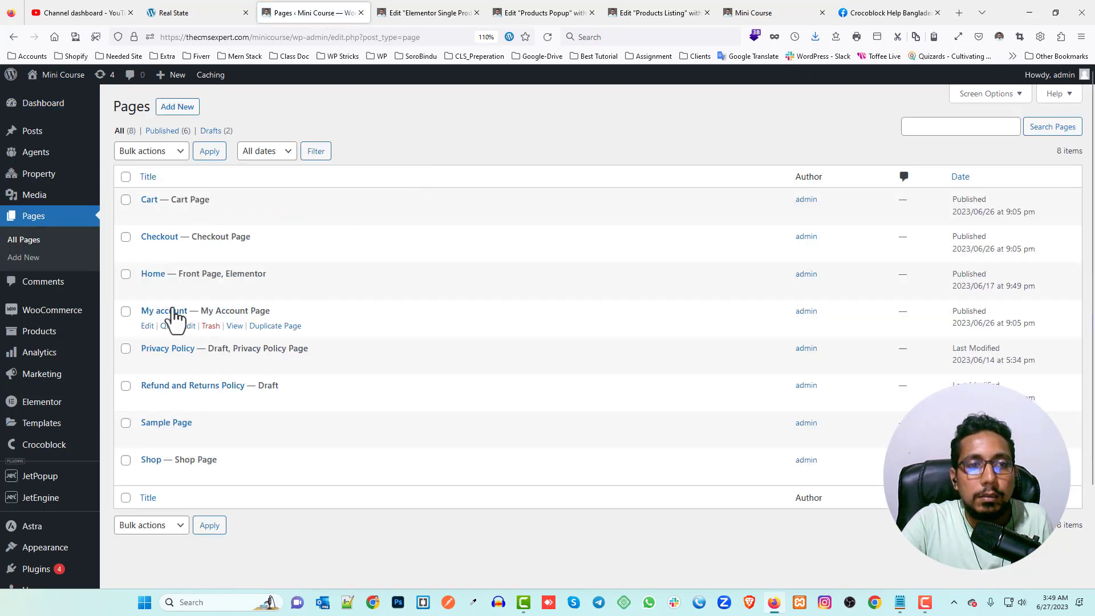
pyautogui.click(334, 289)
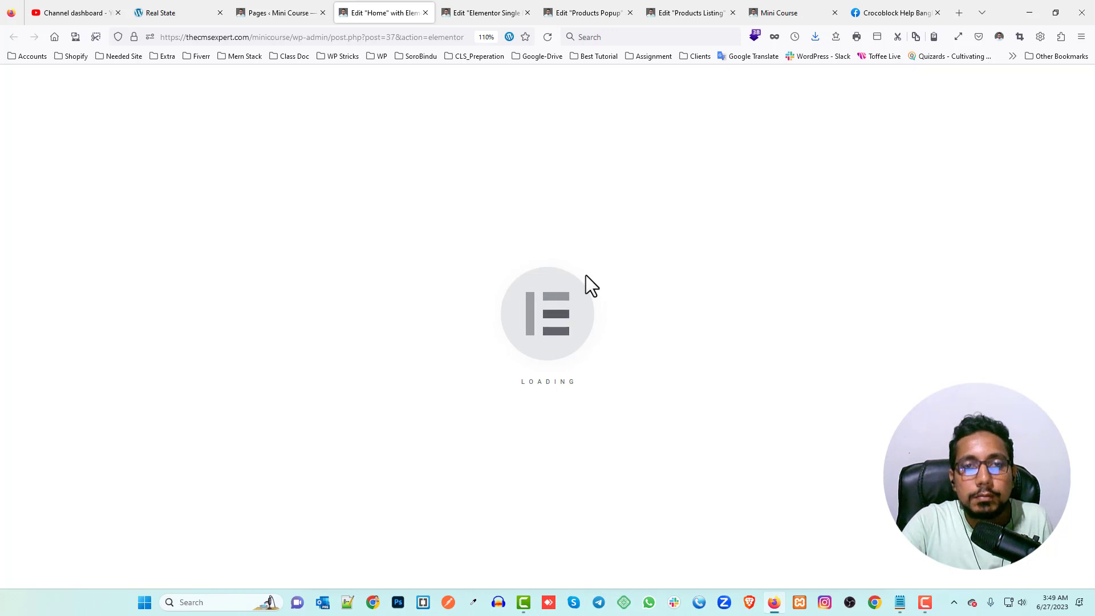
# - Add a single-column section below the property listings and set its top margin to 50 px
pyautogui.scroll(-4, 656, 246)
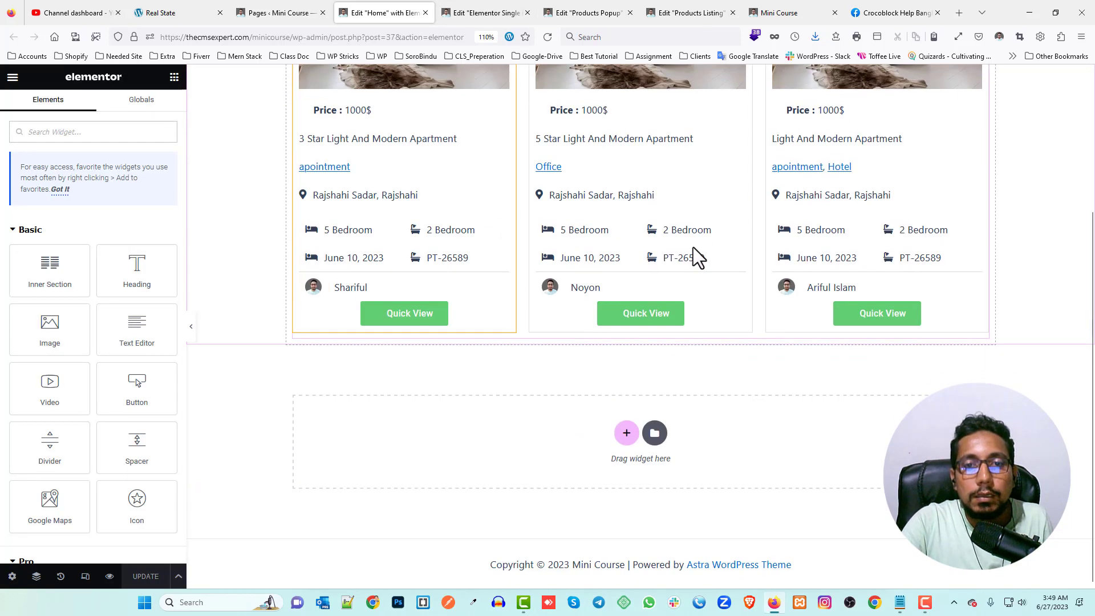
pyautogui.click(626, 433)
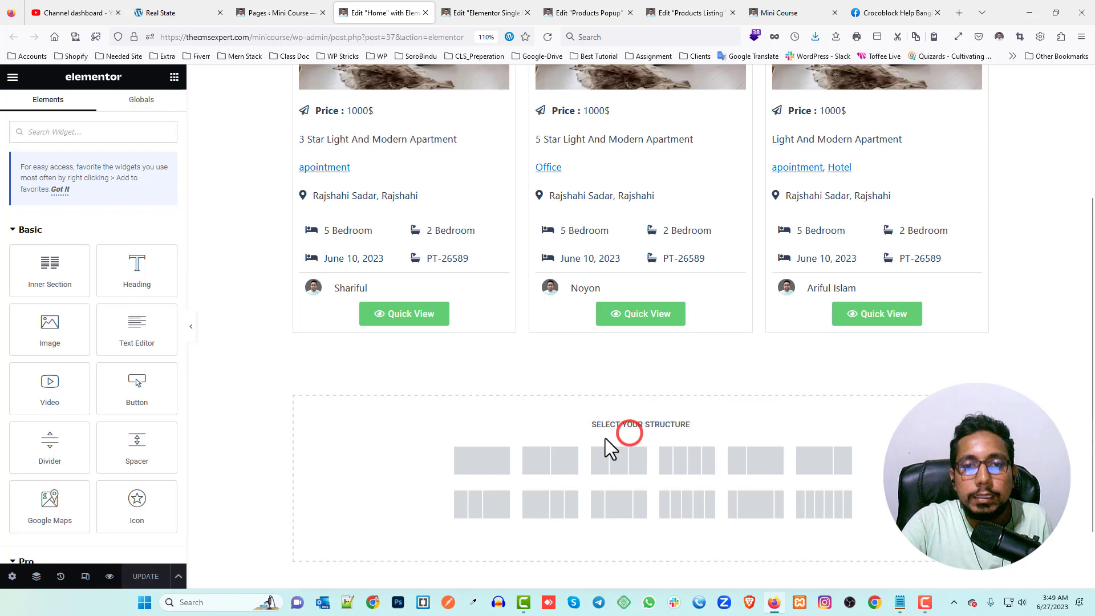
pyautogui.click(495, 463)
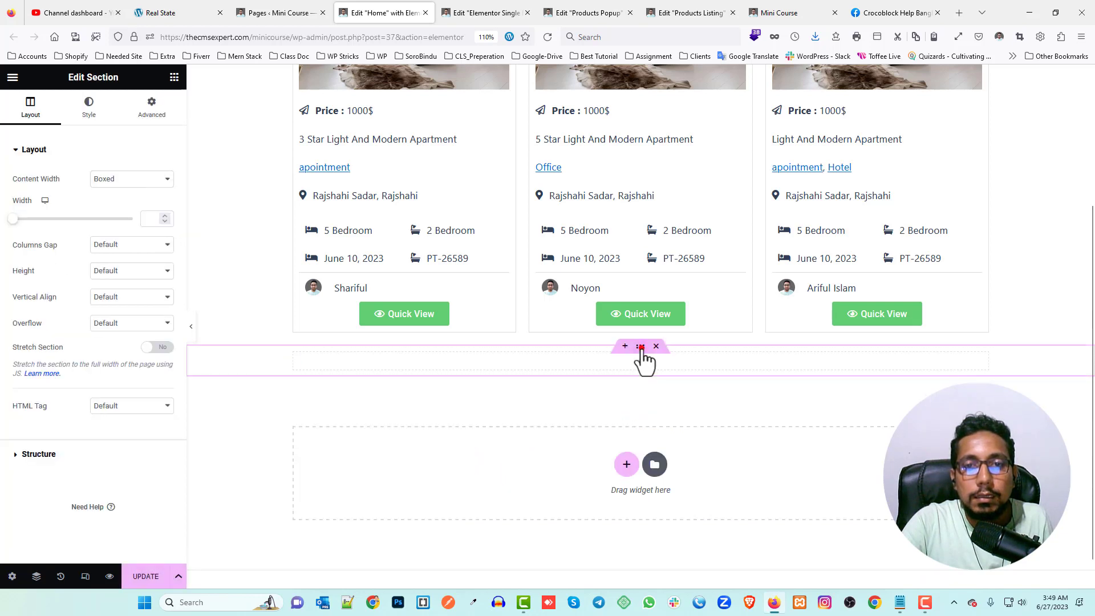
pyautogui.click(641, 346)
pyautogui.click(152, 106)
pyautogui.click(166, 193)
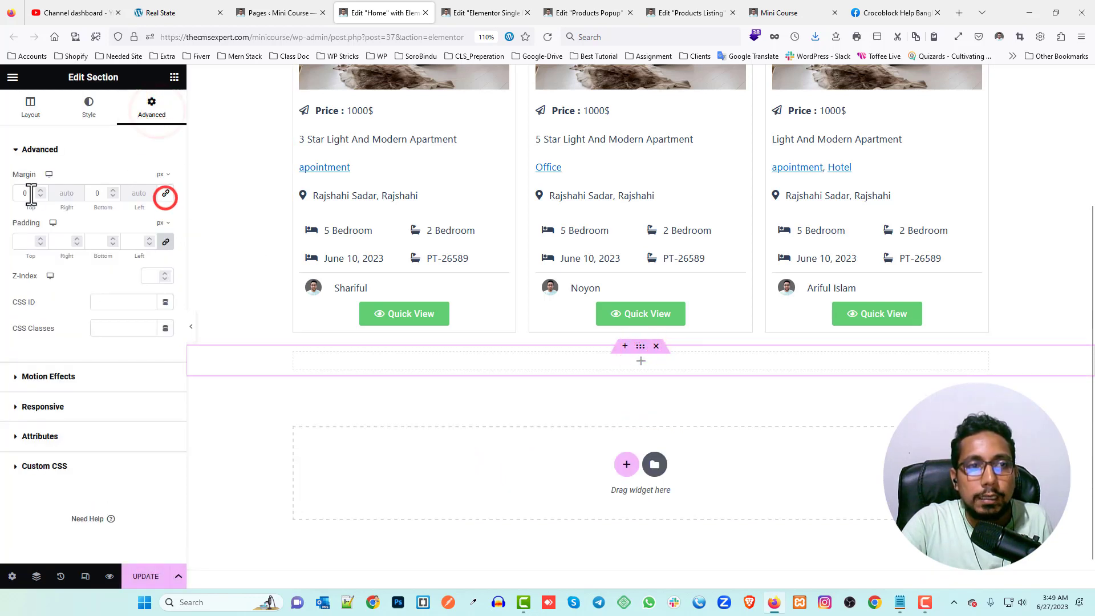
pyautogui.click(26, 193)
pyautogui.write('50')
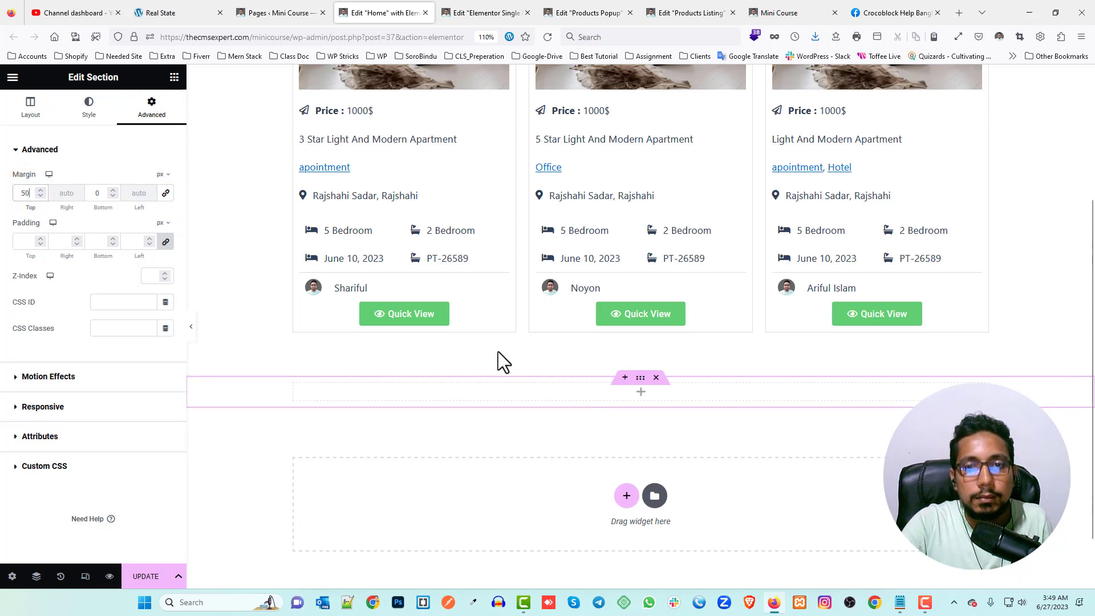
# - Place a Listing Grid widget in the new section and choose Products Listing as its listing
pyautogui.click(174, 77)
pyautogui.click(79, 133)
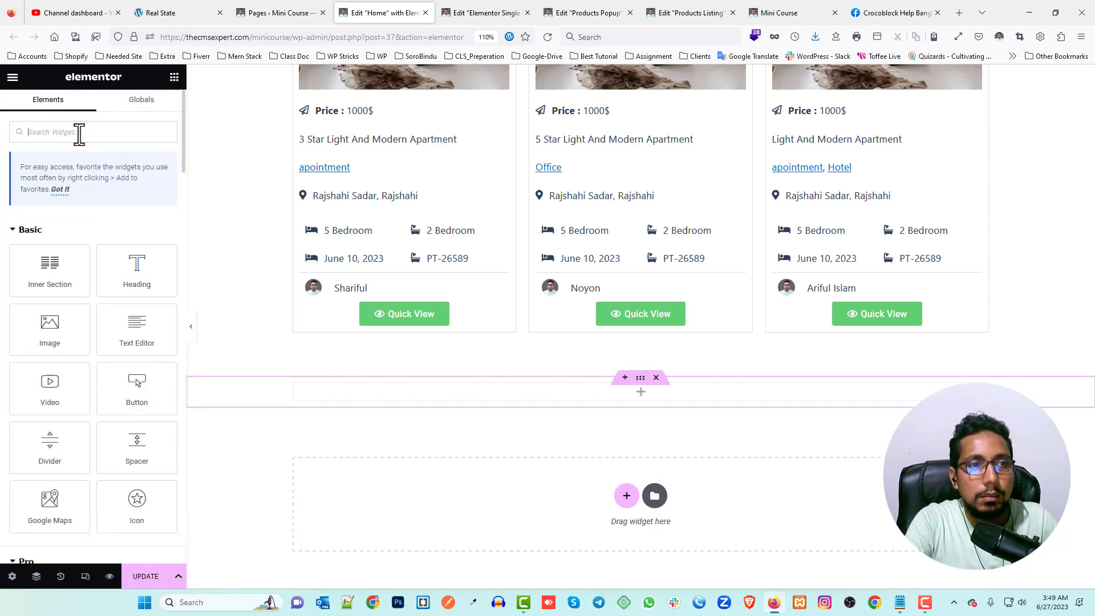
pyautogui.write('listi')
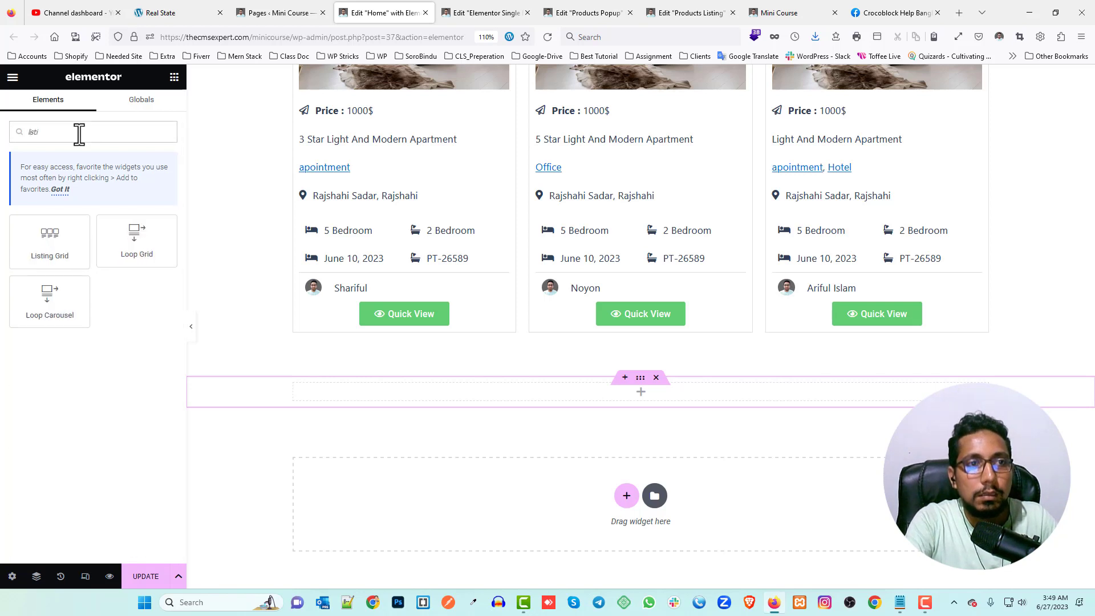
pyautogui.moveTo(57, 236); pyautogui.dragTo(611, 416)
pyautogui.click(120, 180)
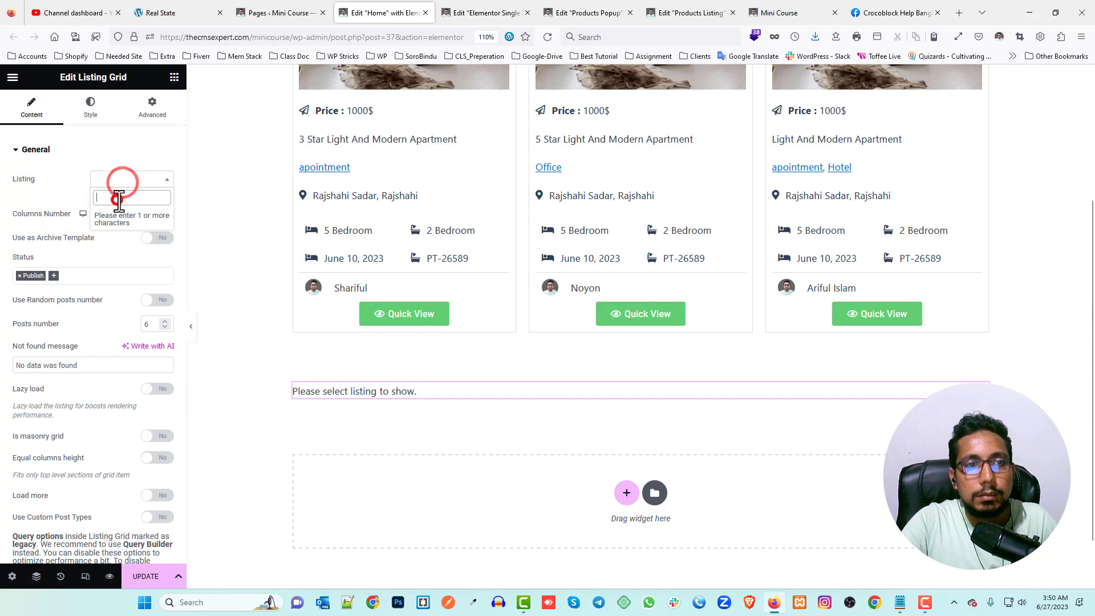
pyautogui.write('Pro')
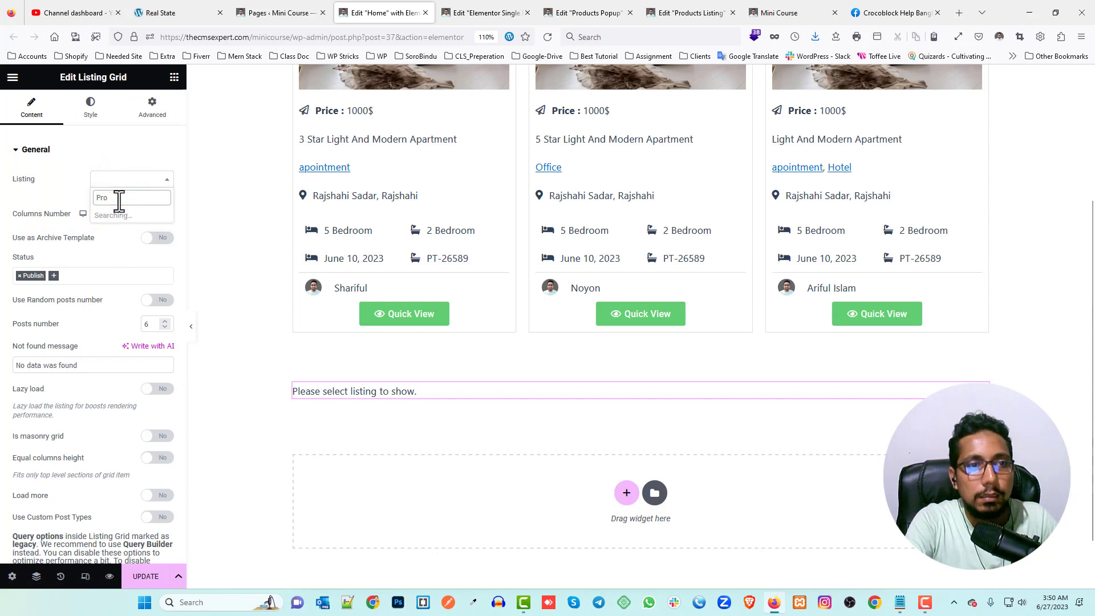
pyautogui.click(121, 216)
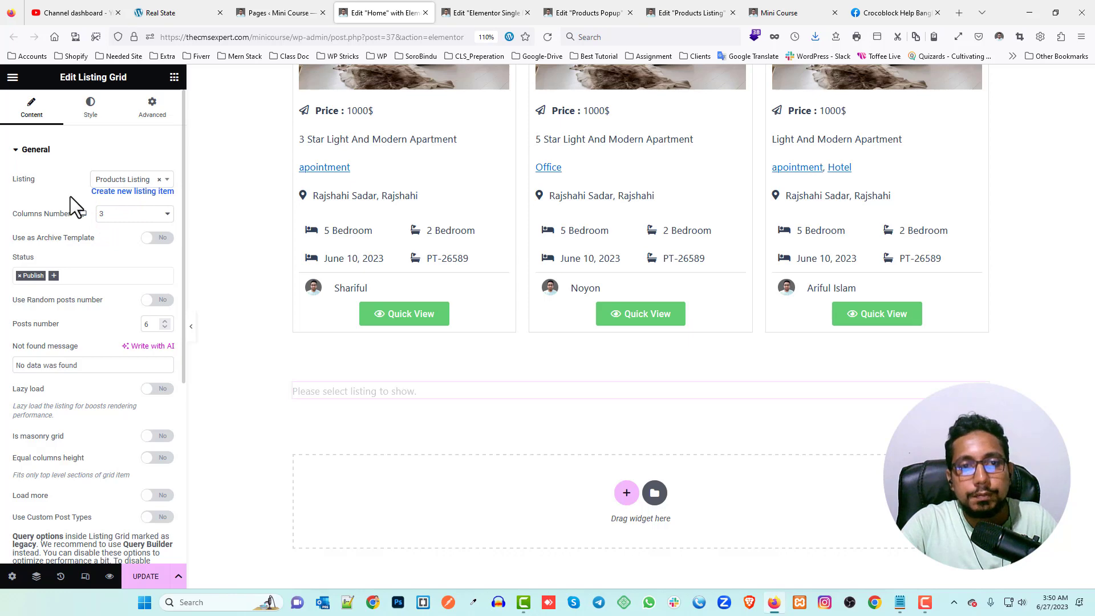
# - Review the product grid, keep its columns number at 3, and update the Home page
pyautogui.scroll(-10, 392, 228)
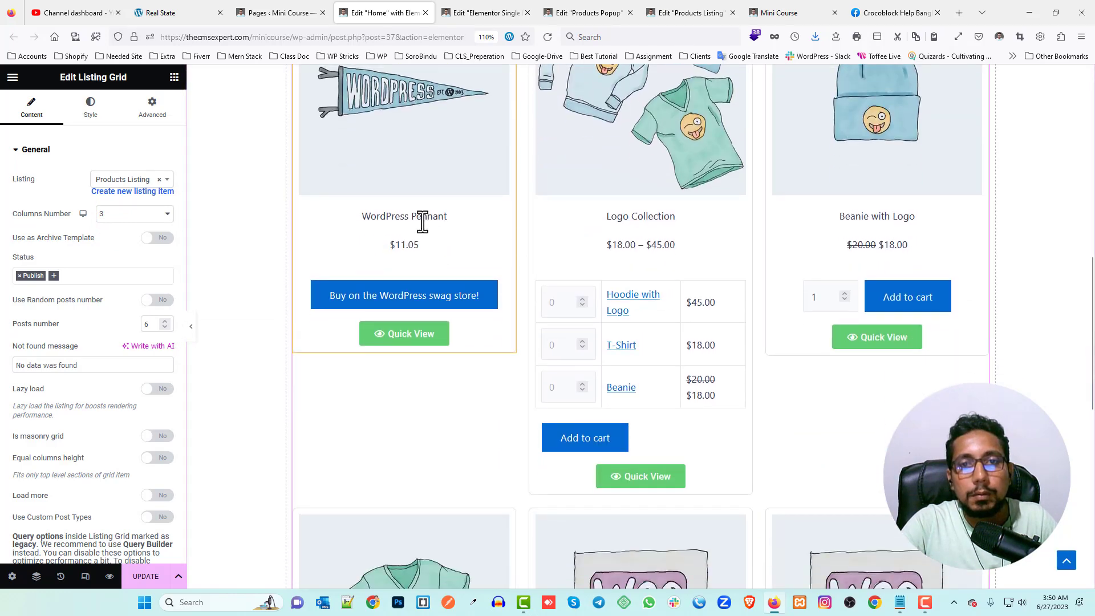
pyautogui.scroll(-3, 636, 193)
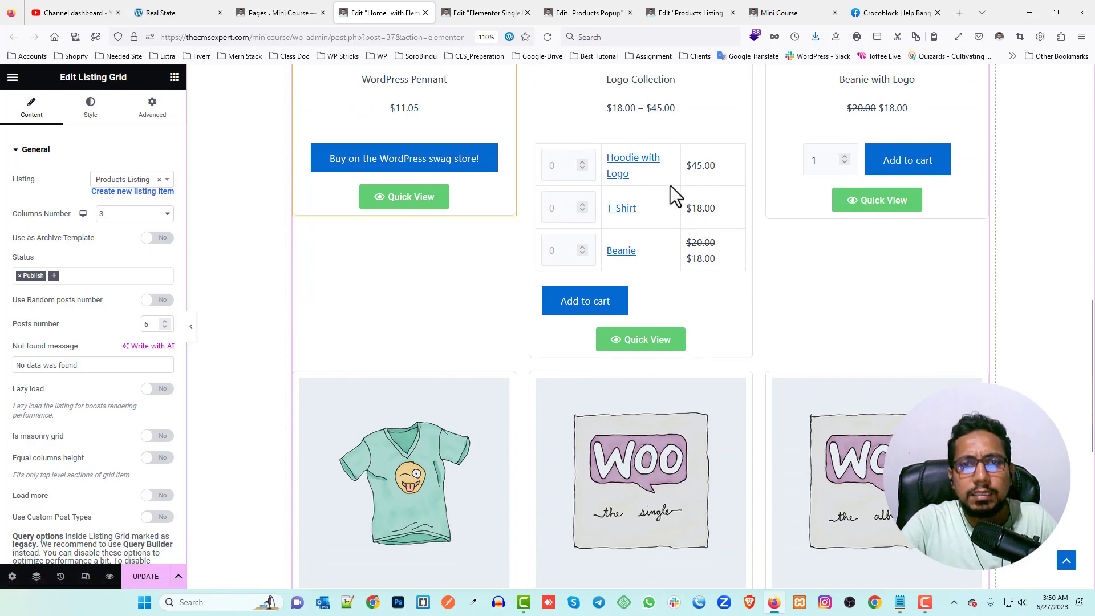
pyautogui.click(115, 215)
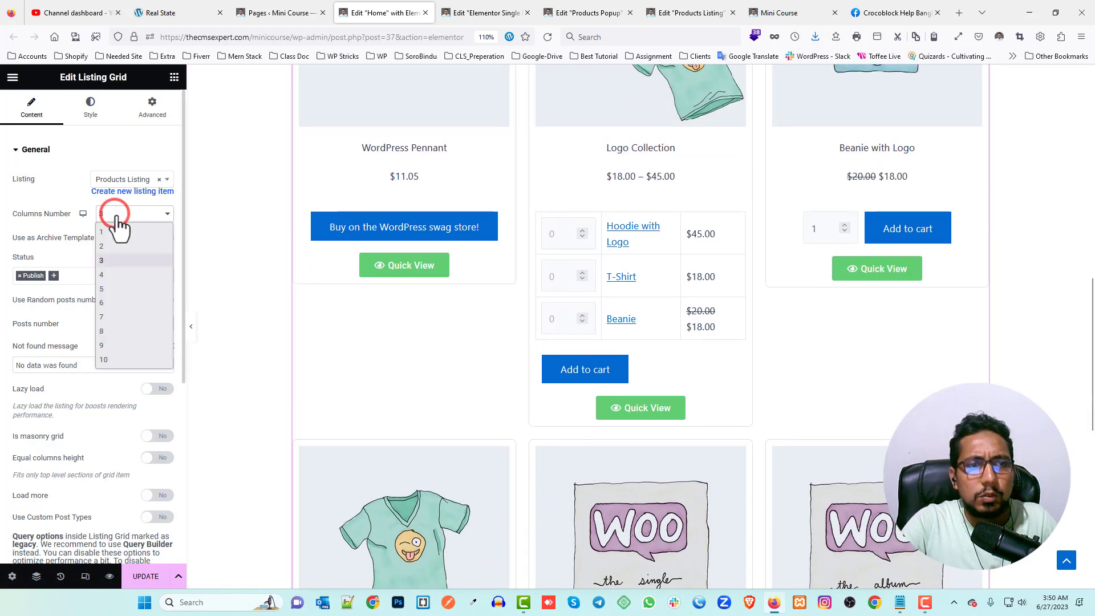
pyautogui.click(116, 215)
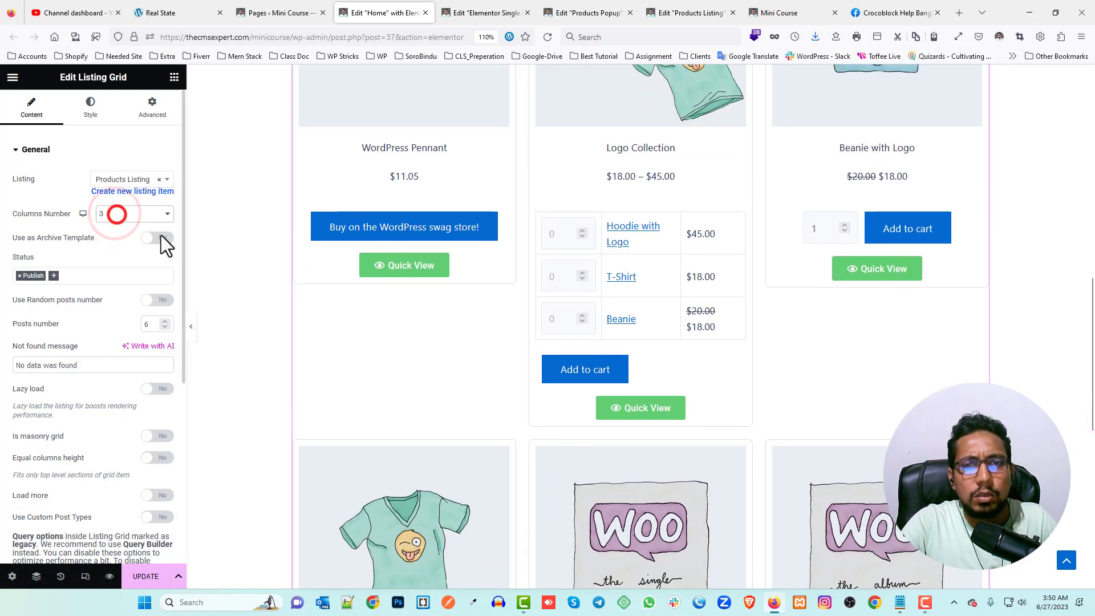
pyautogui.click(147, 579)
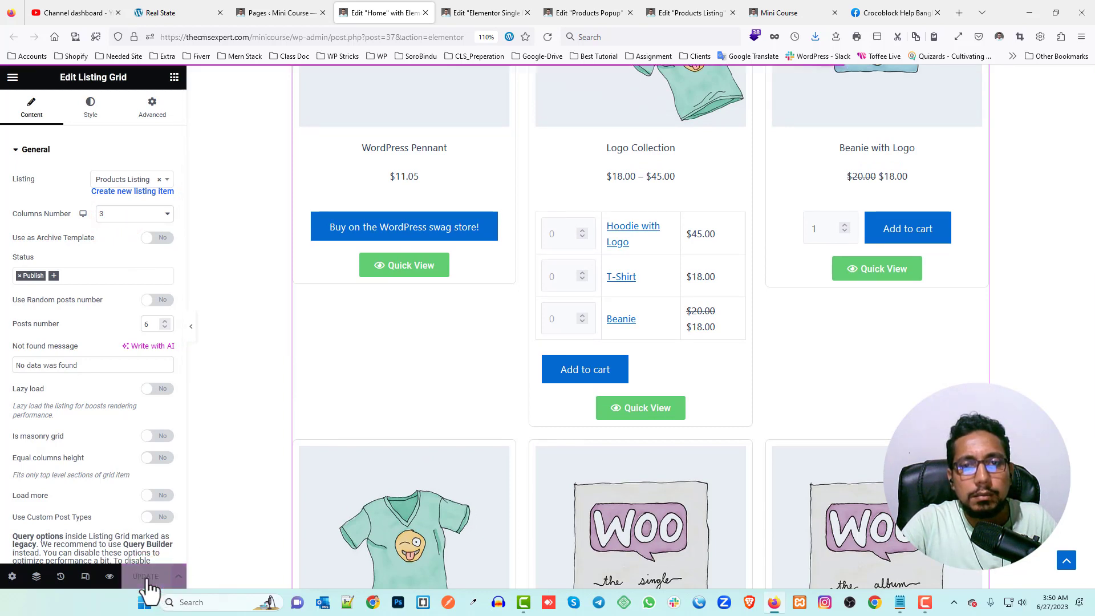
# - Reload the live home page and open the WordPress Pennant's Quick View popup to examine its product content
pyautogui.click(779, 12)
pyautogui.click(549, 37)
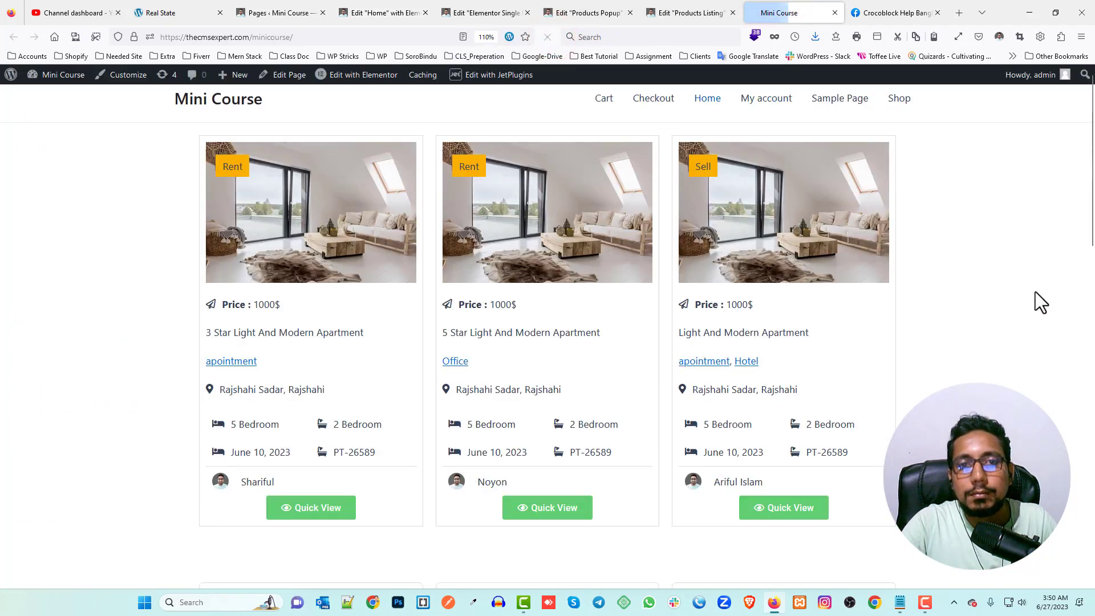
pyautogui.scroll(-8, 628, 324)
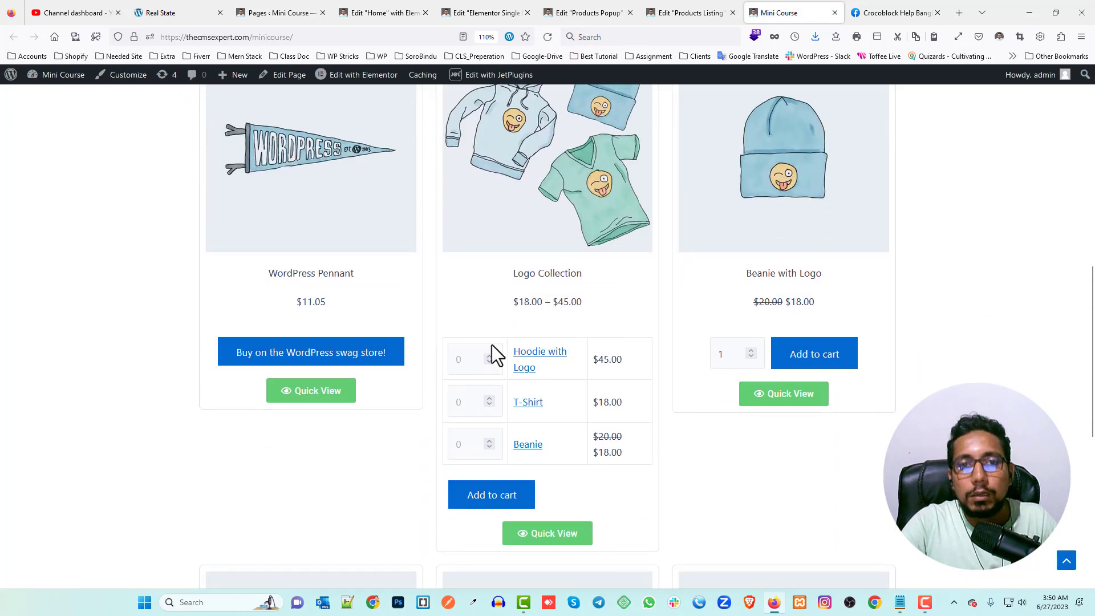
pyautogui.click(308, 392)
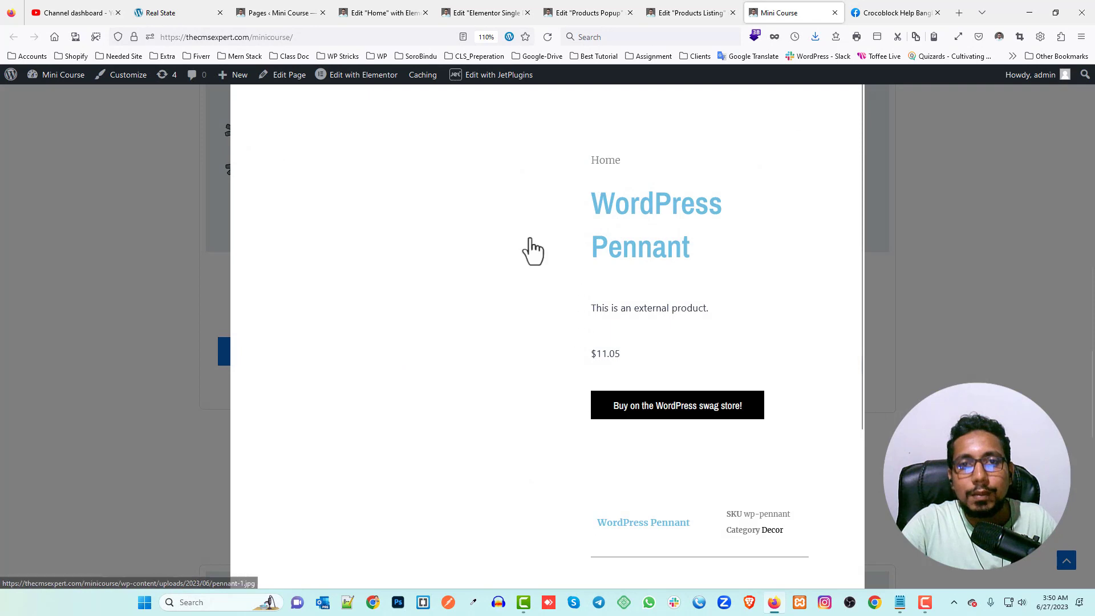
pyautogui.scroll(-1, 625, 274)
pyautogui.scroll(-3, 610, 276)
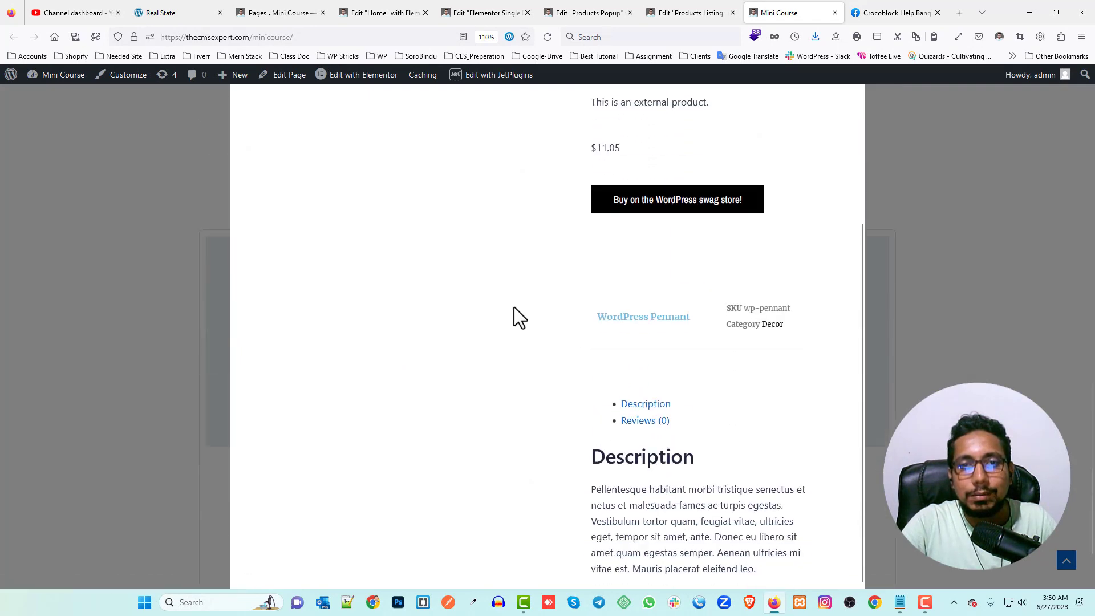
# - Close the WordPress Pennant popup and examine the Quick View popups of Logo Collection and Beanie with Logo
pyautogui.scroll(5, 596, 254)
pyautogui.click(976, 178)
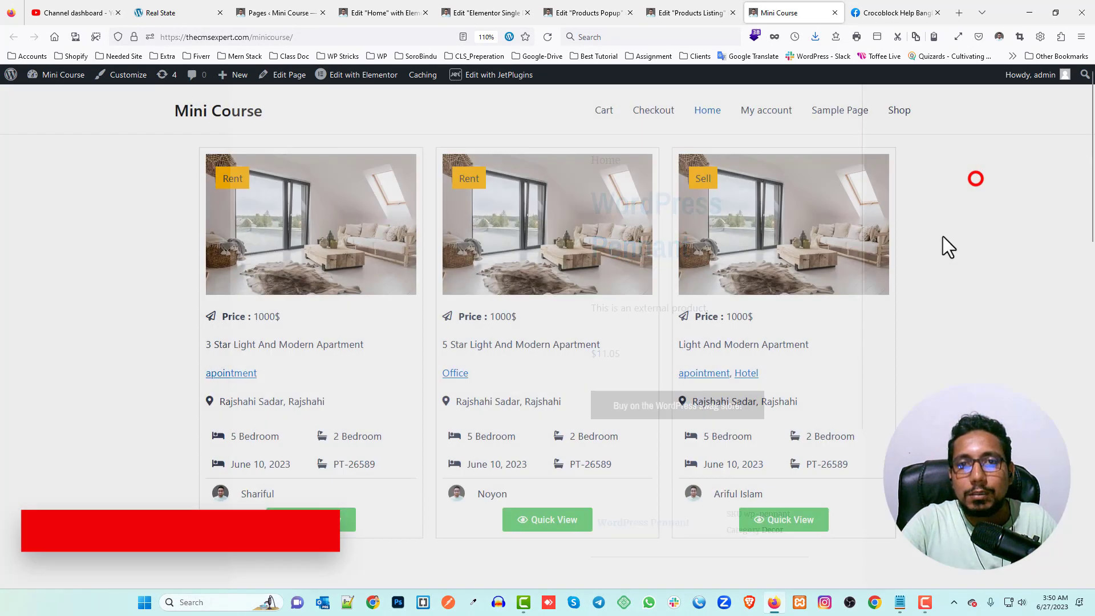
pyautogui.scroll(-5, 410, 277)
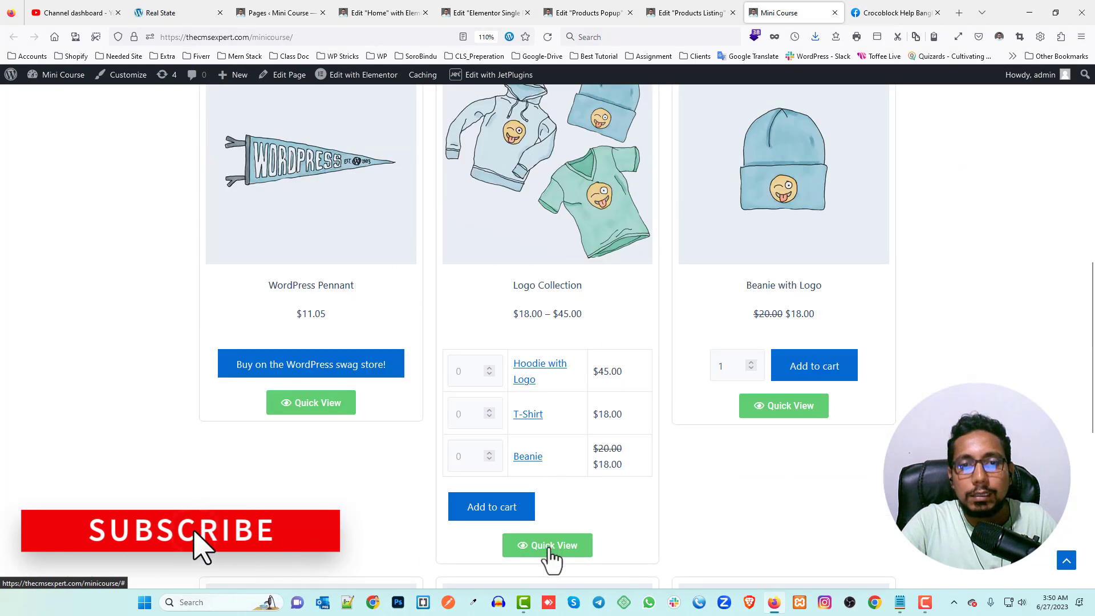
pyautogui.click(547, 544)
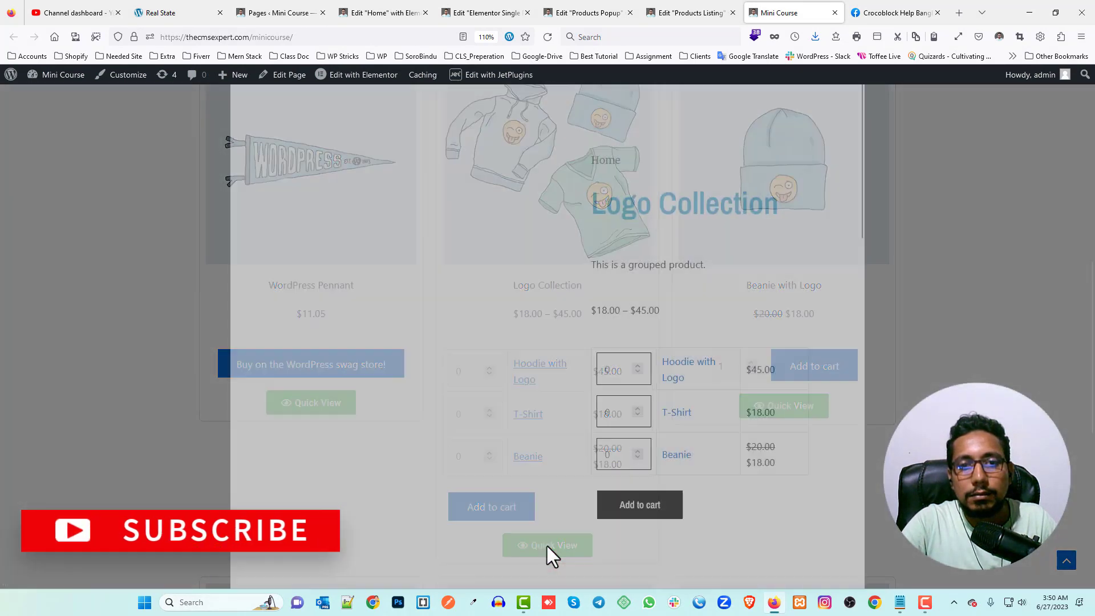
pyautogui.scroll(-10, 464, 281)
pyautogui.scroll(10, 458, 280)
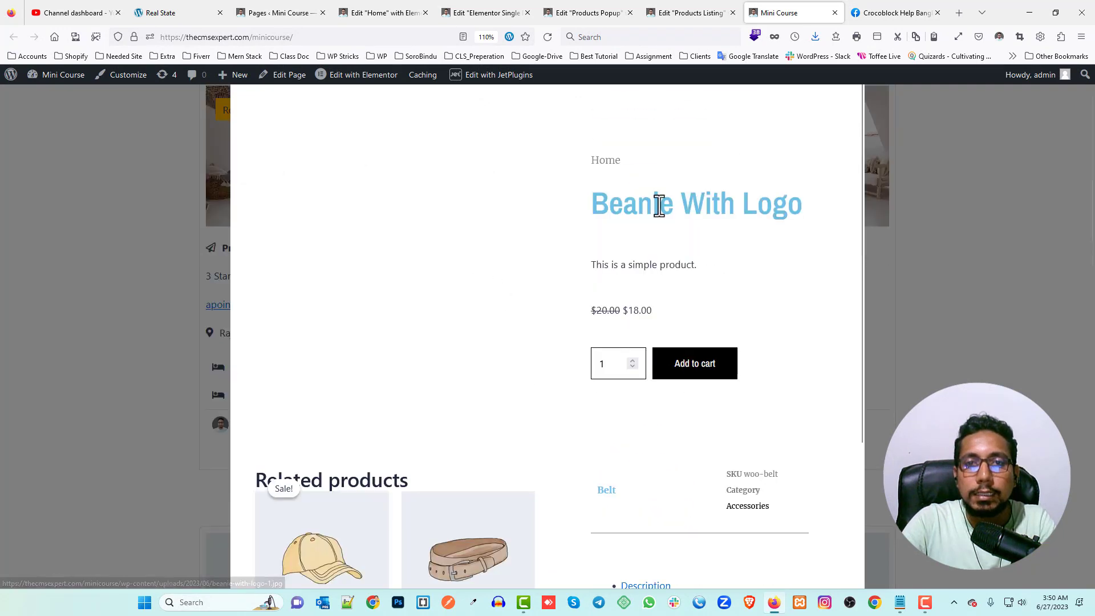
# - In the Products Popup editor, add a Featured Image widget directly below the Product Images widget
pyautogui.click(588, 8)
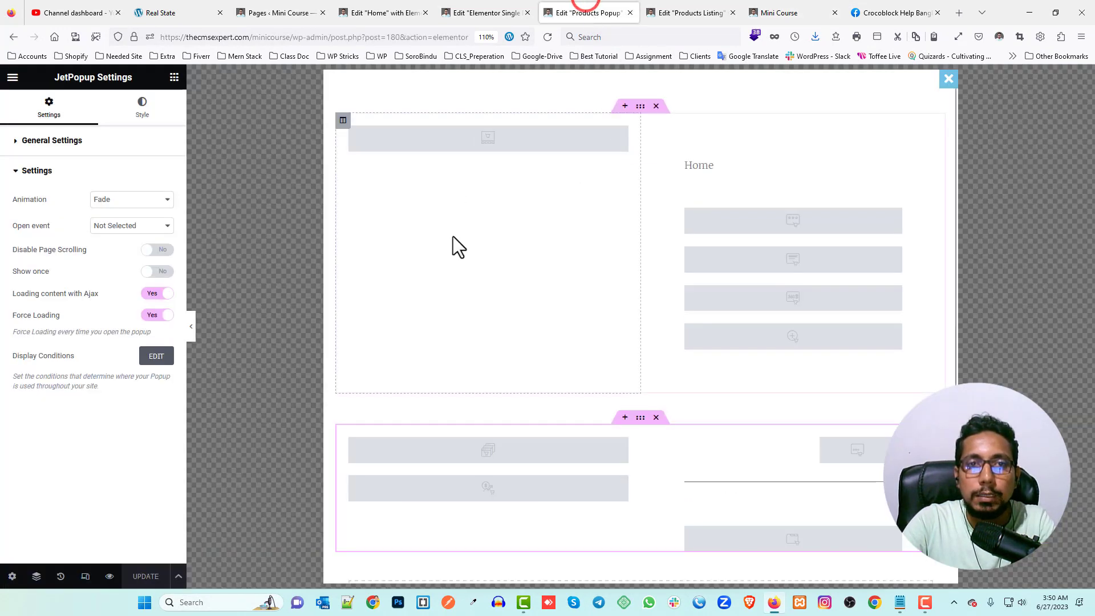
pyautogui.click(620, 132)
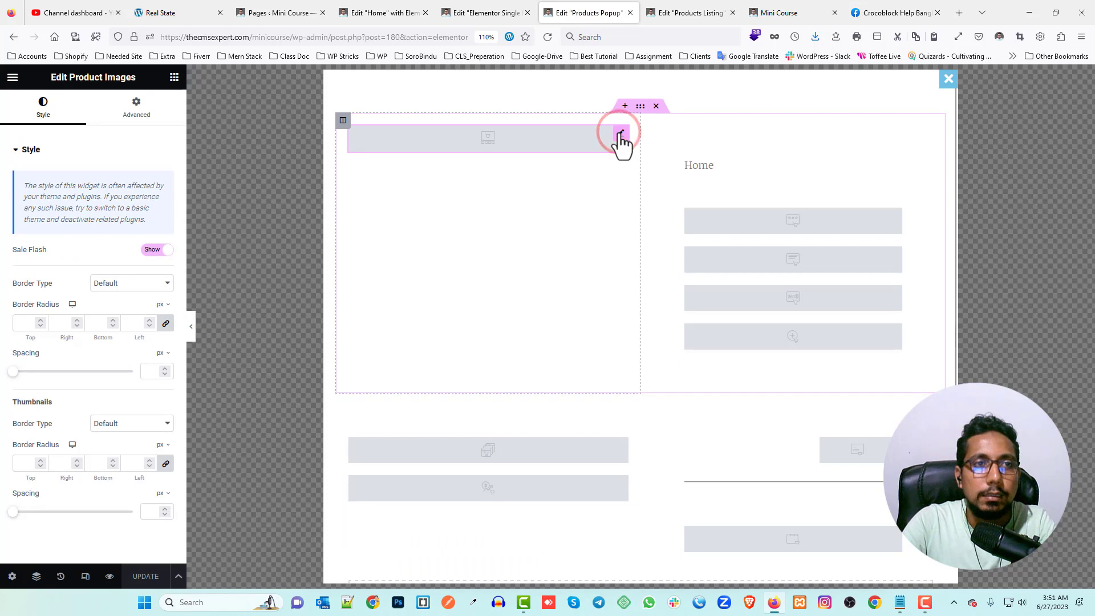
pyautogui.click(619, 132)
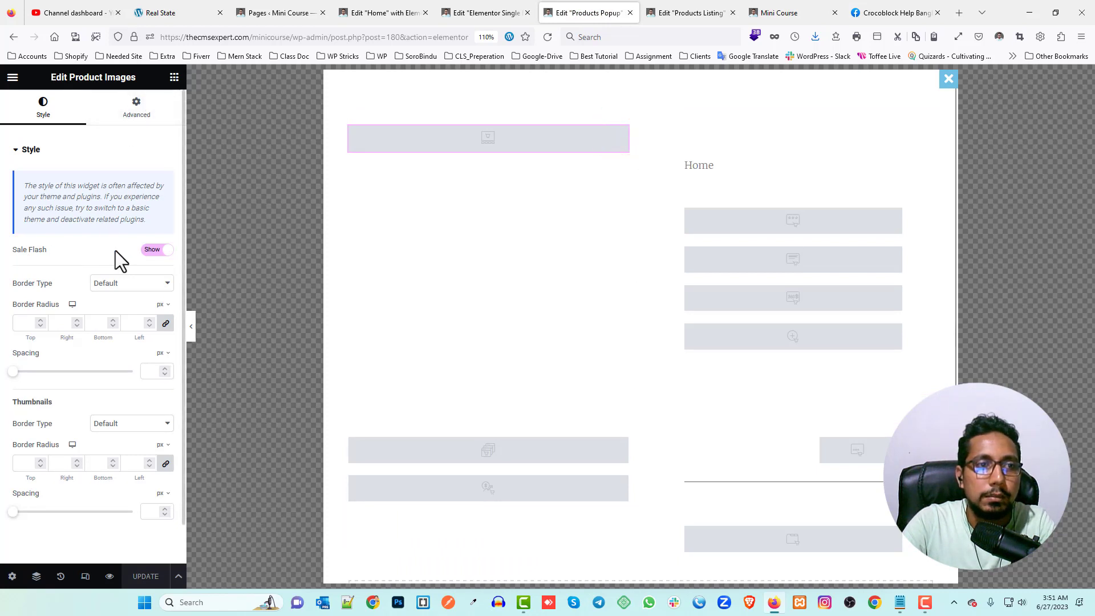
pyautogui.click(174, 77)
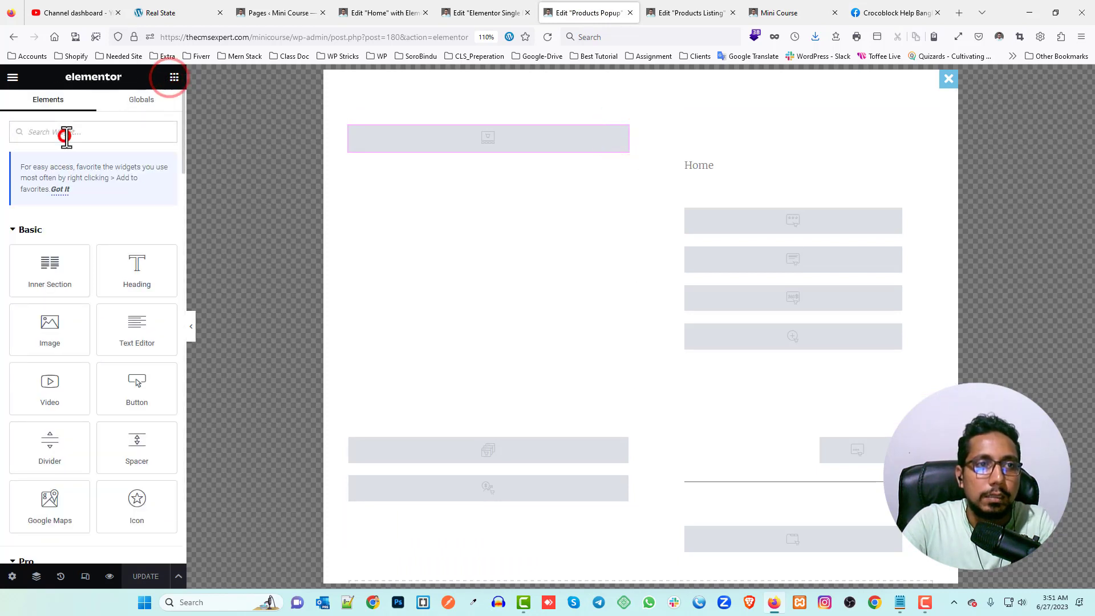
pyautogui.click(66, 136)
pyautogui.write('th')
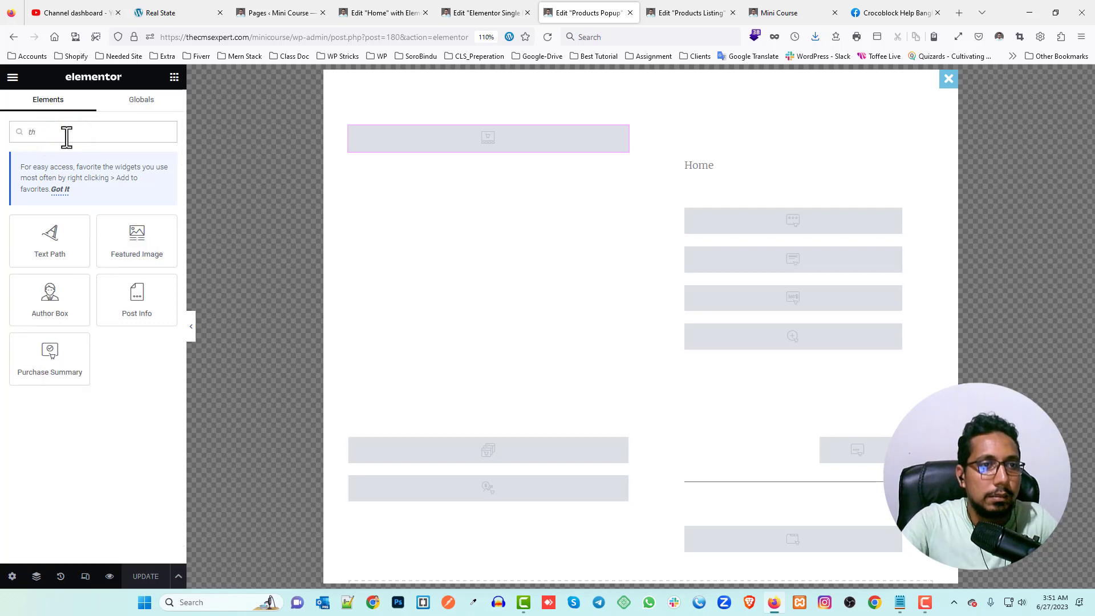
pyautogui.moveTo(130, 237); pyautogui.dragTo(548, 162)
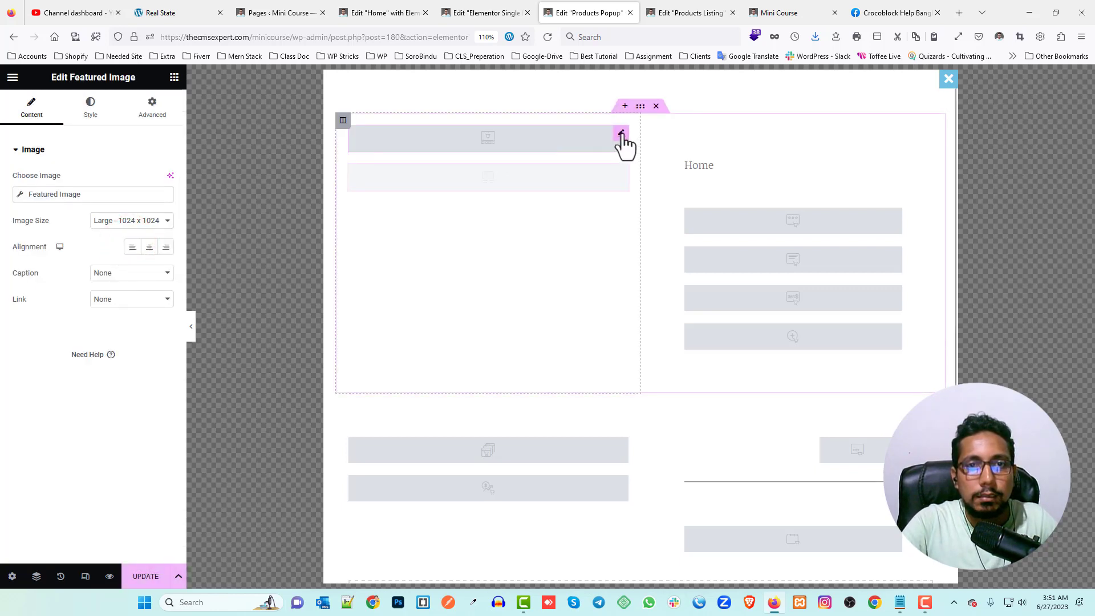
# - Delete the Product Images widget above the Featured Image and update the Products Popup
pyautogui.rightClick(622, 136)
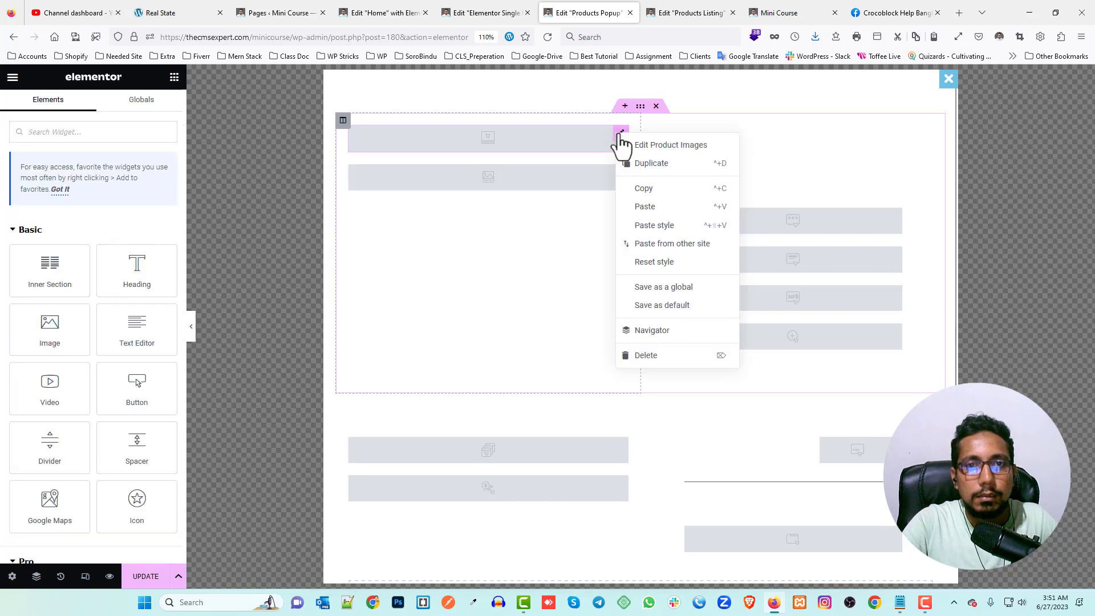
pyautogui.click(649, 353)
pyautogui.click(149, 577)
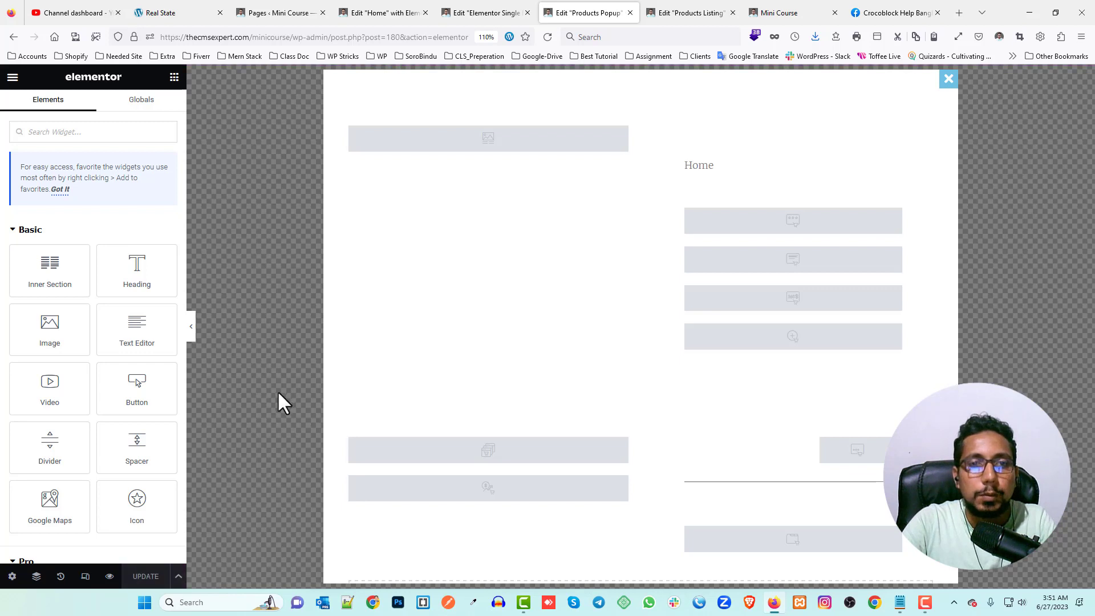
# - Reload the live home page and check the Quick View popup of the 3 Star Light And Modern Apartment listing
pyautogui.click(780, 11)
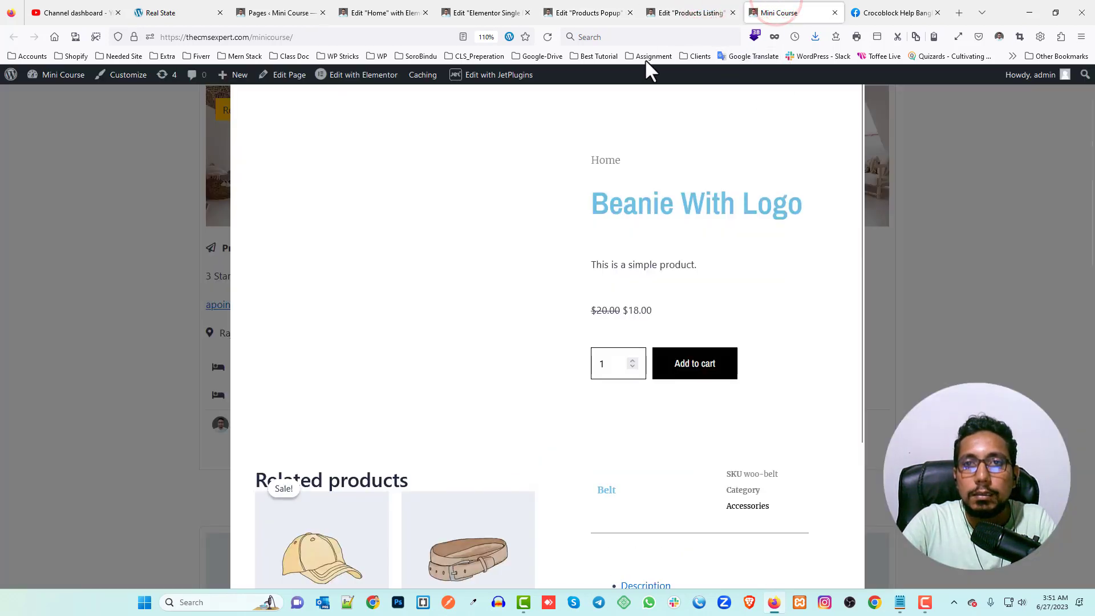
pyautogui.click(547, 37)
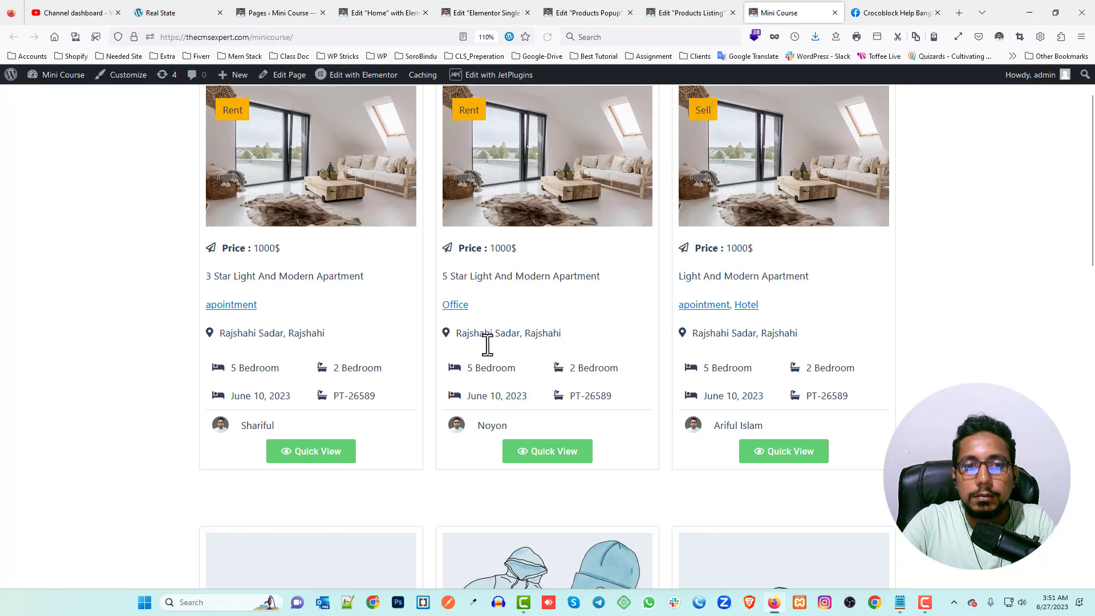
pyautogui.click(303, 453)
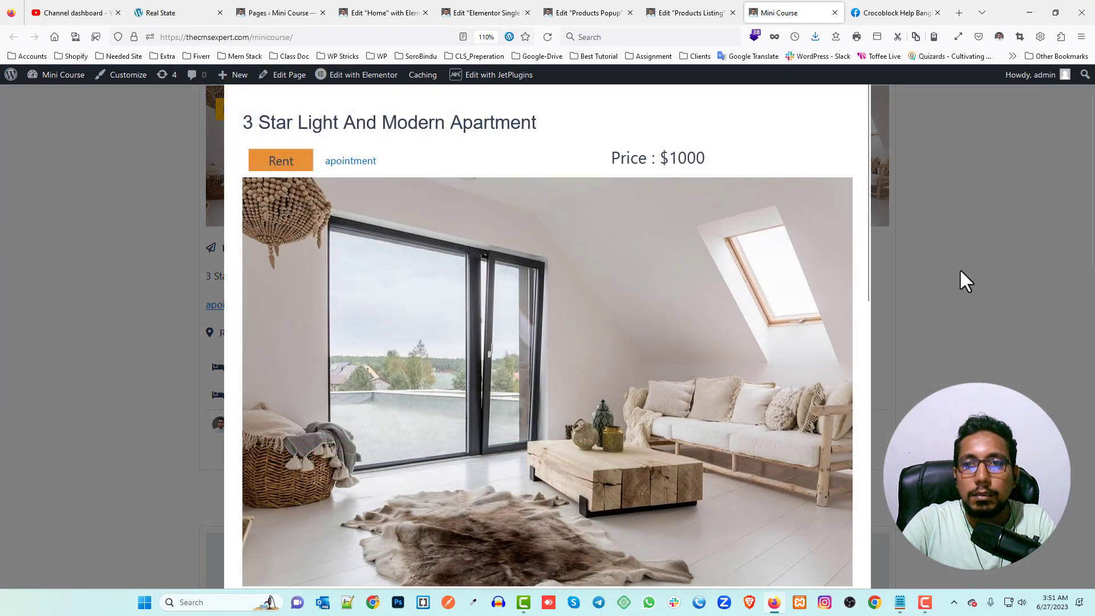
pyautogui.click(962, 273)
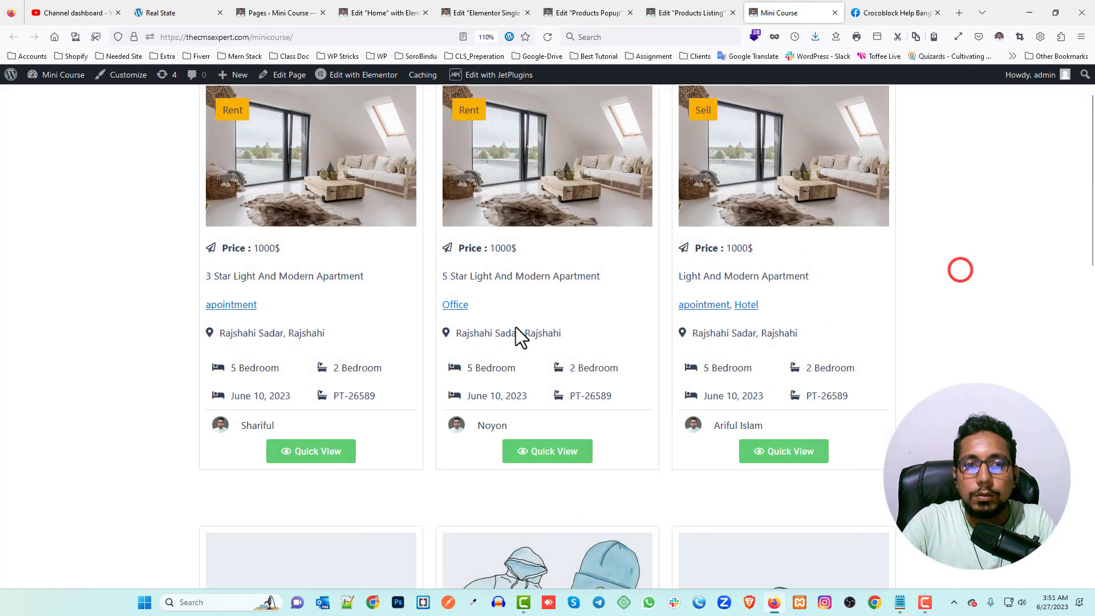
# - Check the product image in the Quick View popups of WordPress Pennant and Beanie with Logo, closing each one
pyautogui.scroll(-10, 513, 331)
pyautogui.click(323, 270)
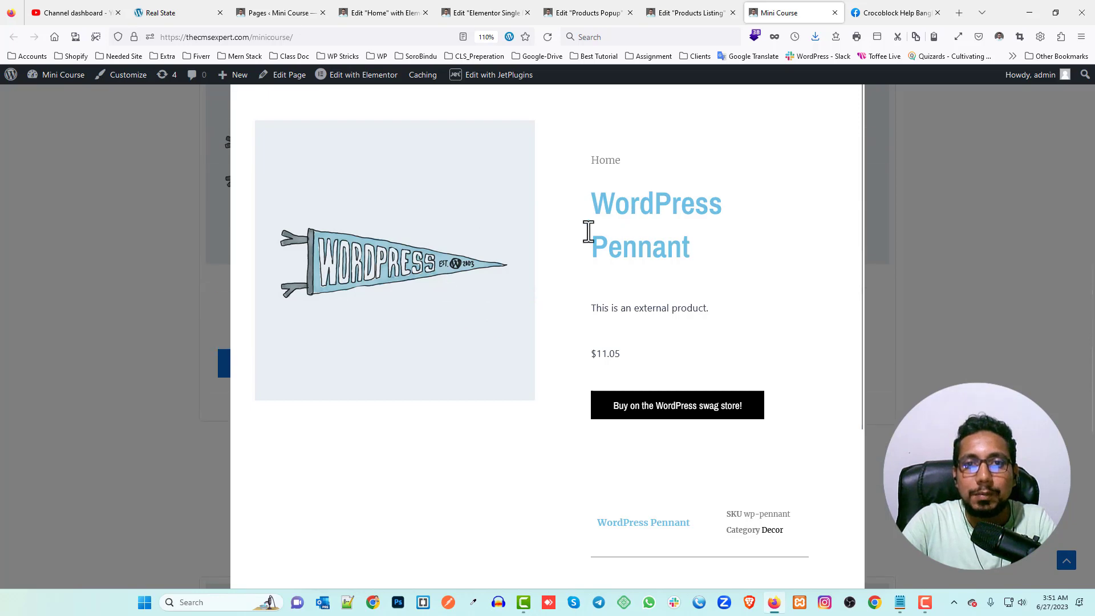
pyautogui.click(906, 298)
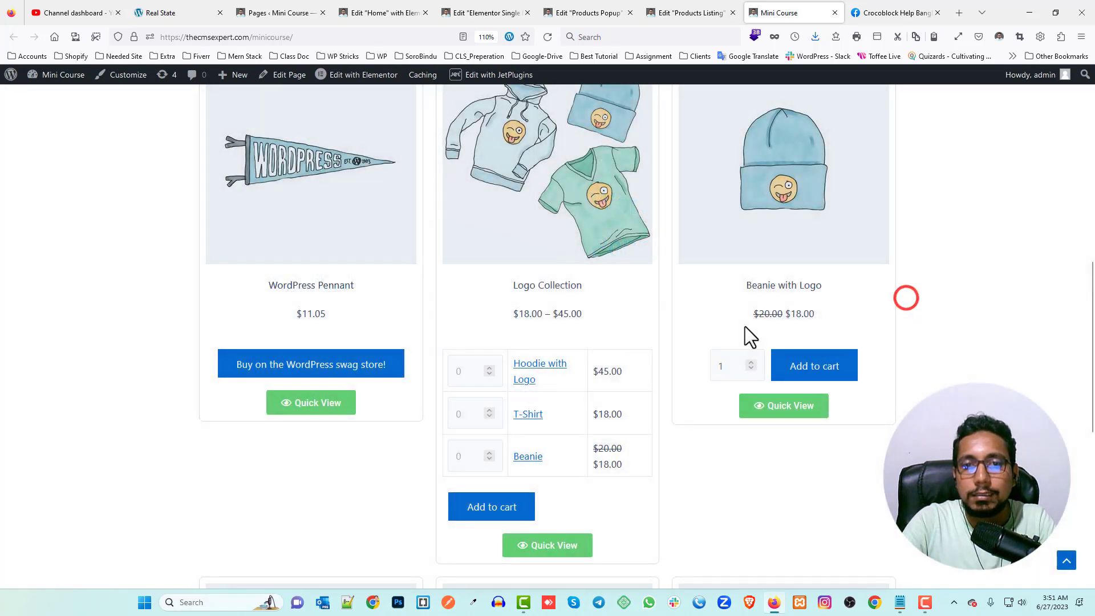
pyautogui.scroll(-1, 765, 348)
pyautogui.click(775, 343)
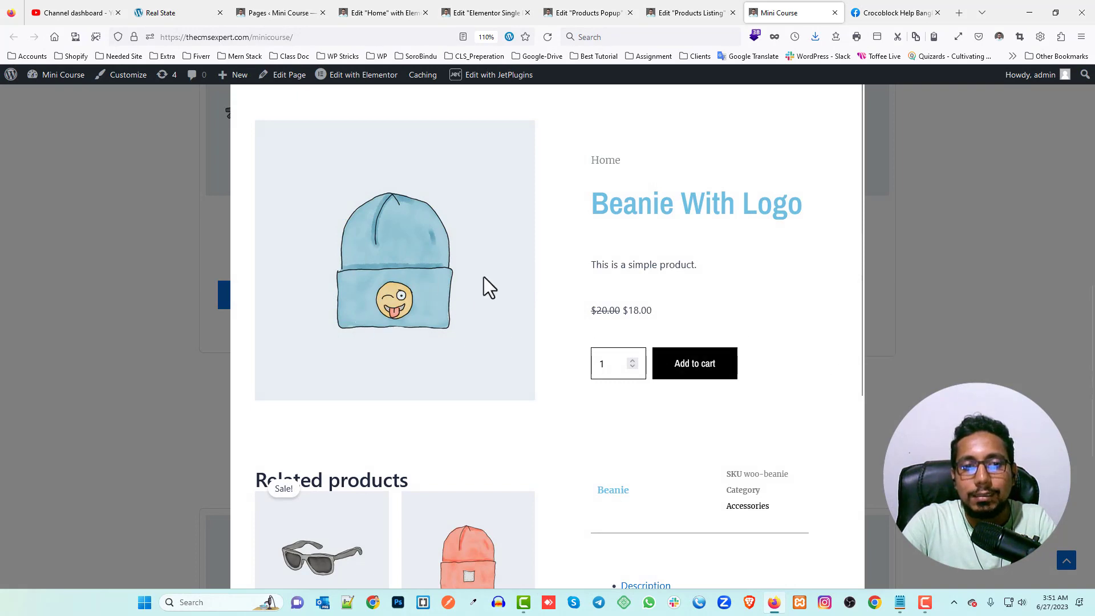
pyautogui.click(974, 302)
# - Check the Quick View popup of the Single product, close it, and look back over the product grid
pyautogui.scroll(-3, 560, 420)
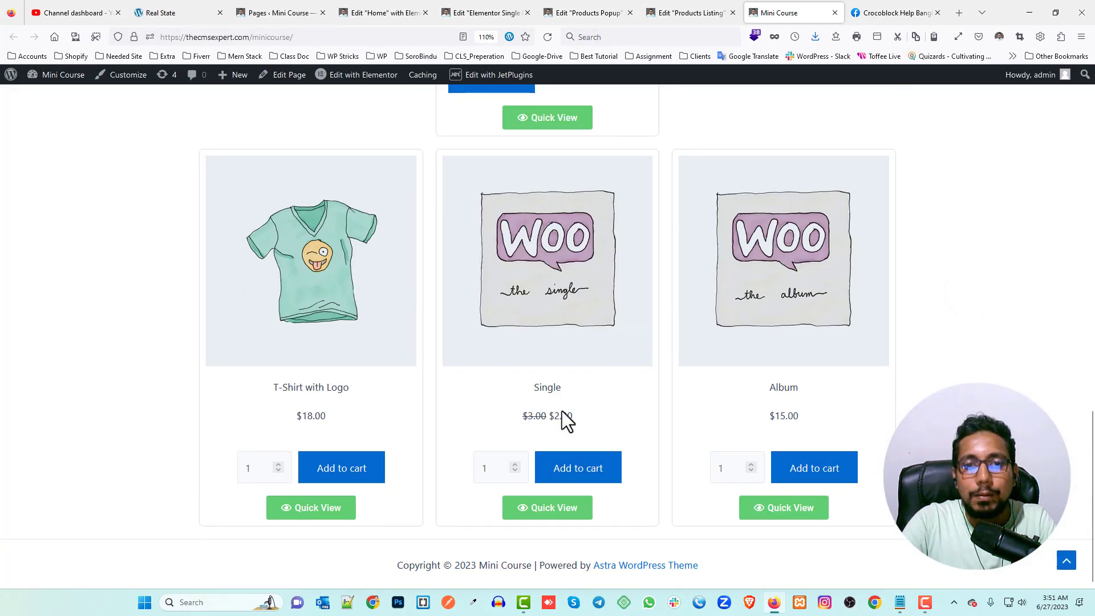
pyautogui.click(549, 508)
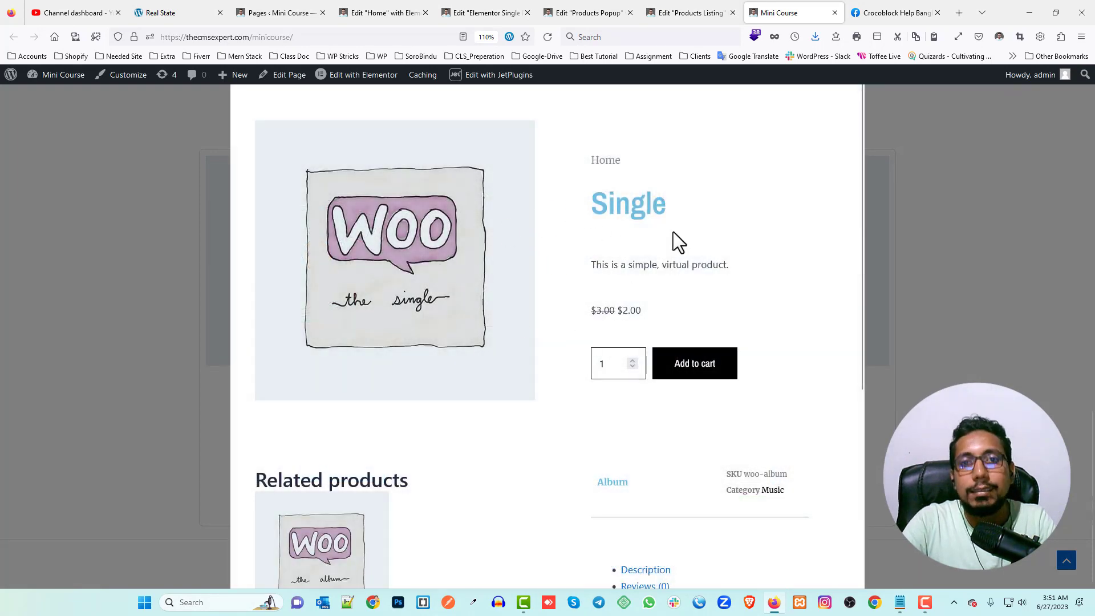
pyautogui.click(954, 347)
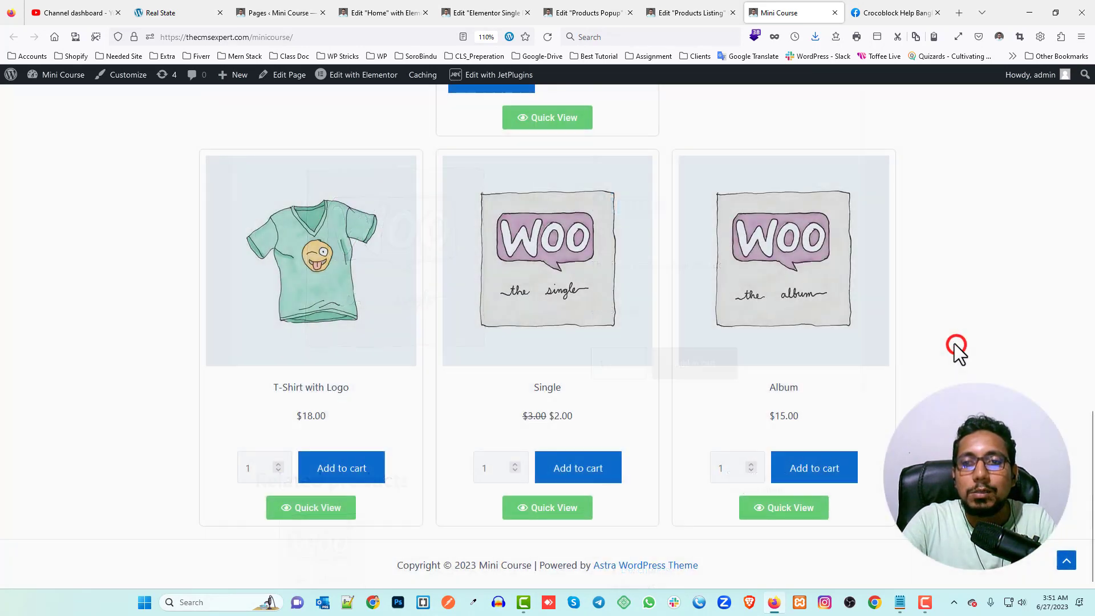
pyautogui.scroll(2, 606, 351)
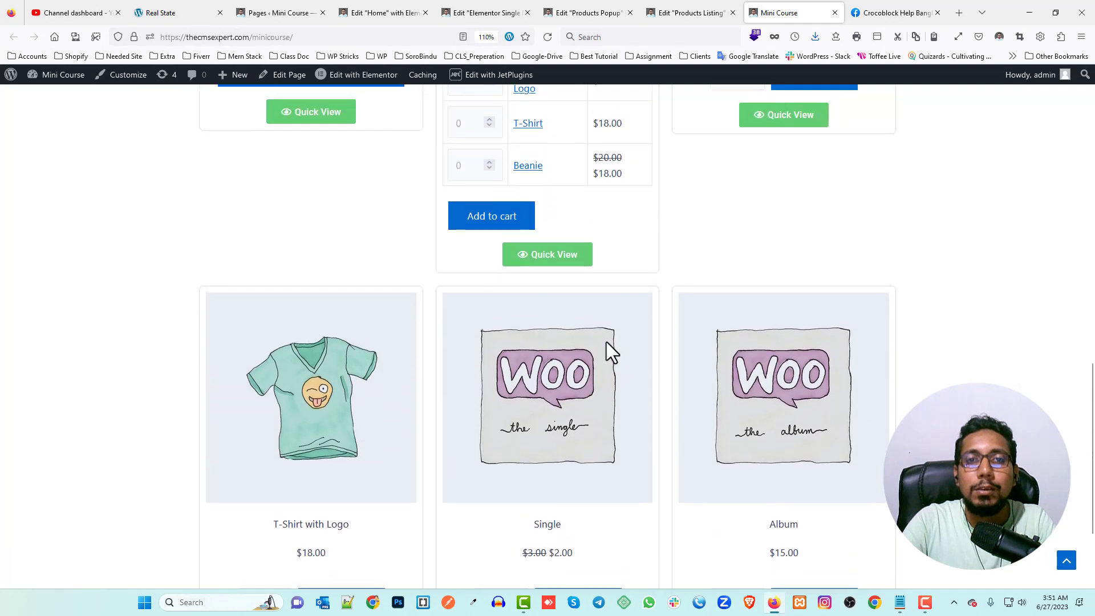
pyautogui.scroll(2, 697, 296)
pyautogui.scroll(2, 698, 324)
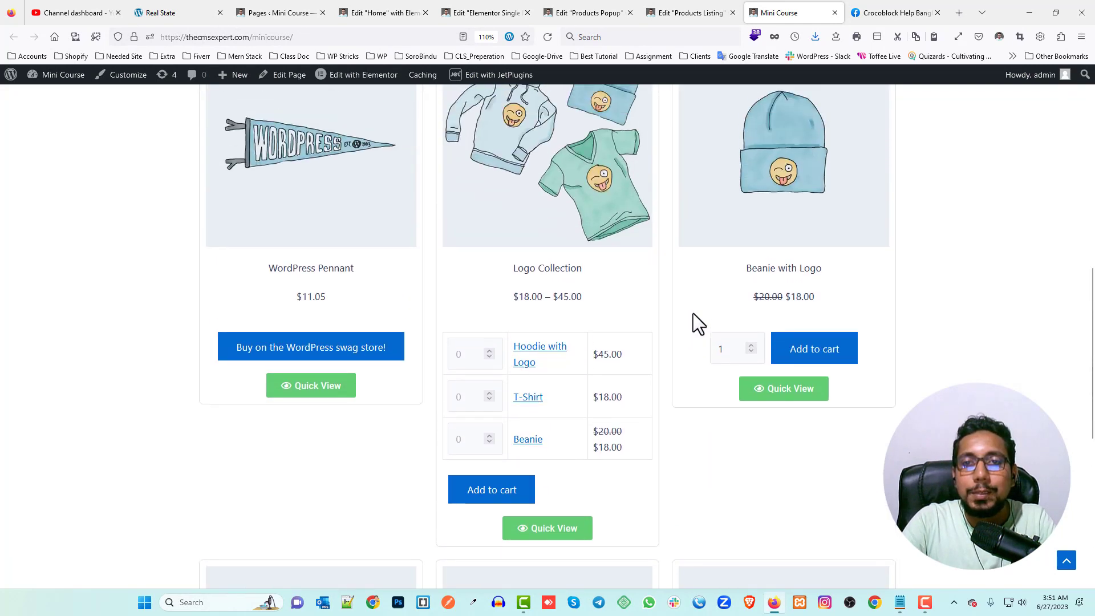